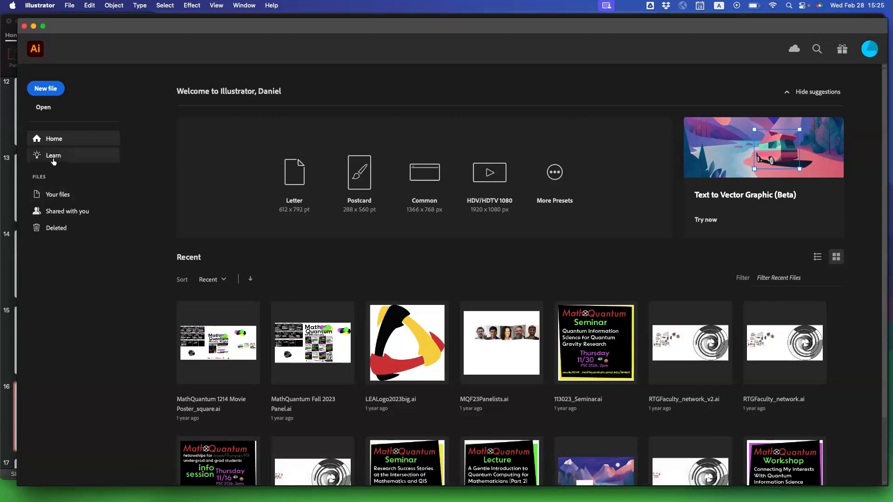
Create a new print document from the Letter preset, 612 x 792 pt, using points and CMYK color.
left_click(52, 91)
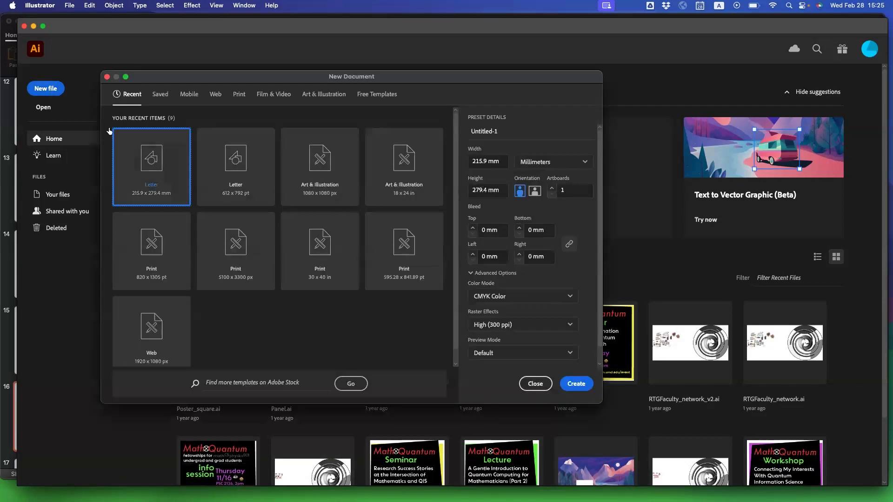
left_click_drag(402, 79, 464, 112)
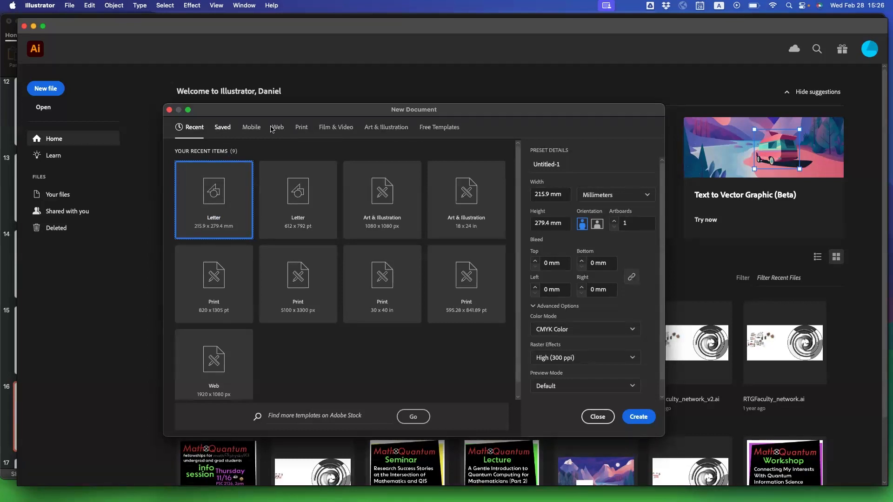
left_click(302, 128)
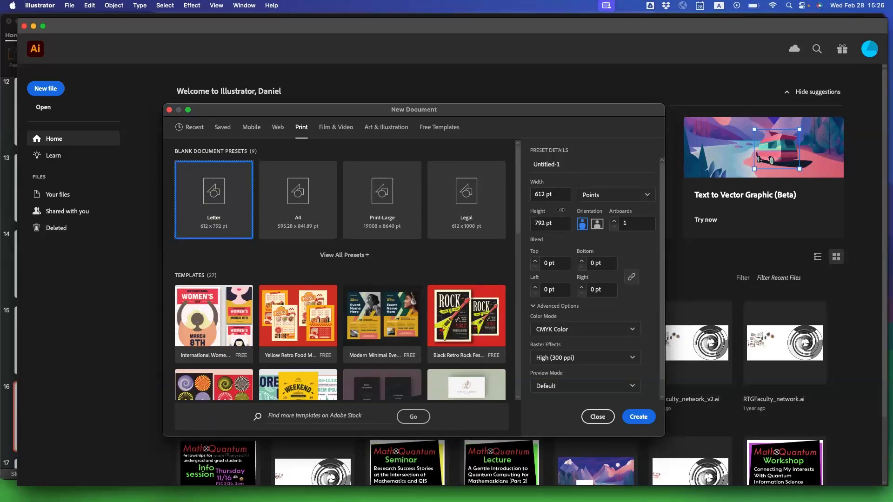
left_click(588, 197)
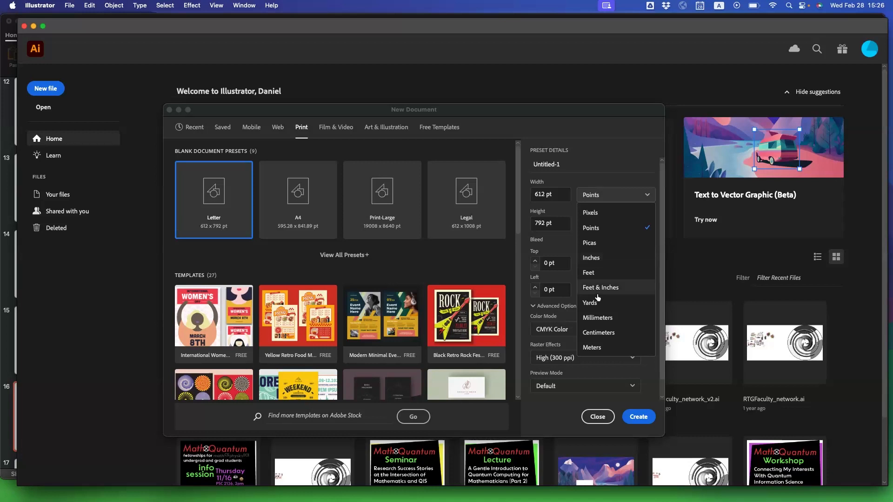
left_click(600, 228)
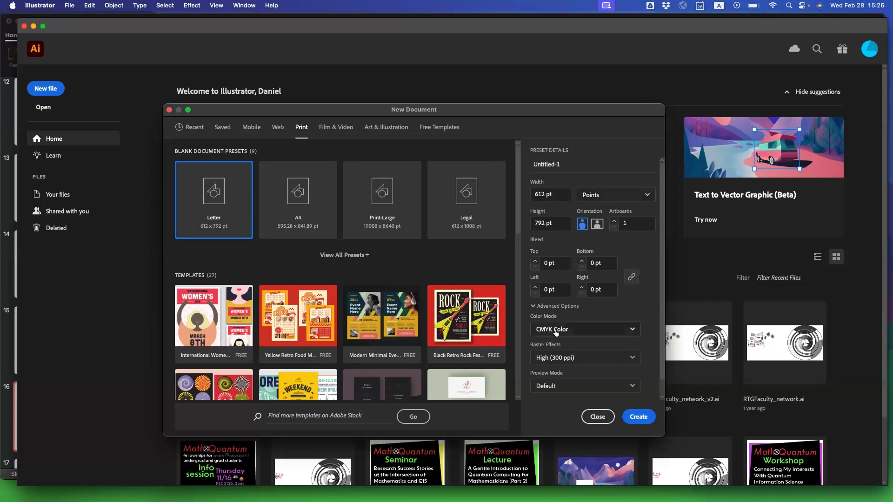
scroll(557, 332, "down", 2)
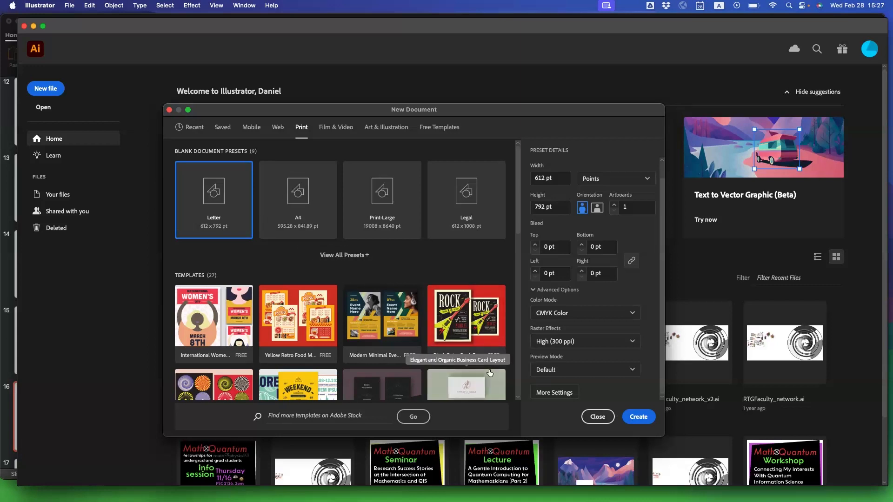
left_click(635, 419)
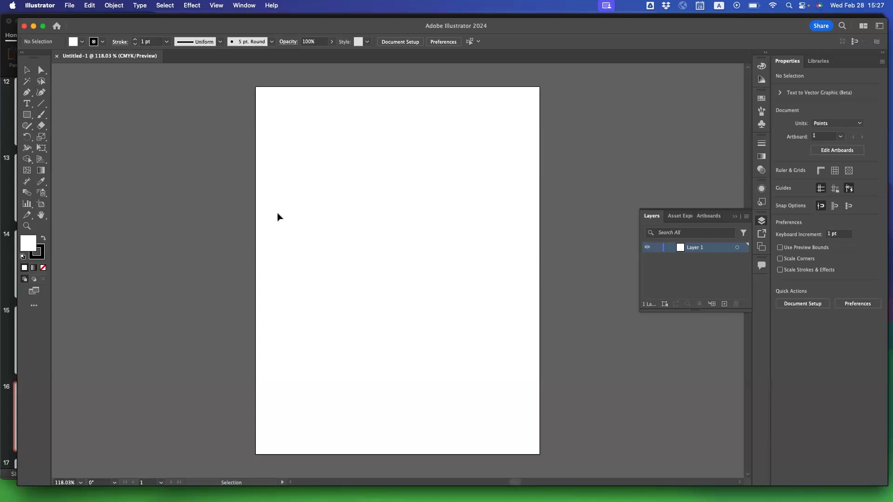
Collapse the open Layers list, choose the Essentials Classic workspace and reset it to its default layout.
left_click(761, 220)
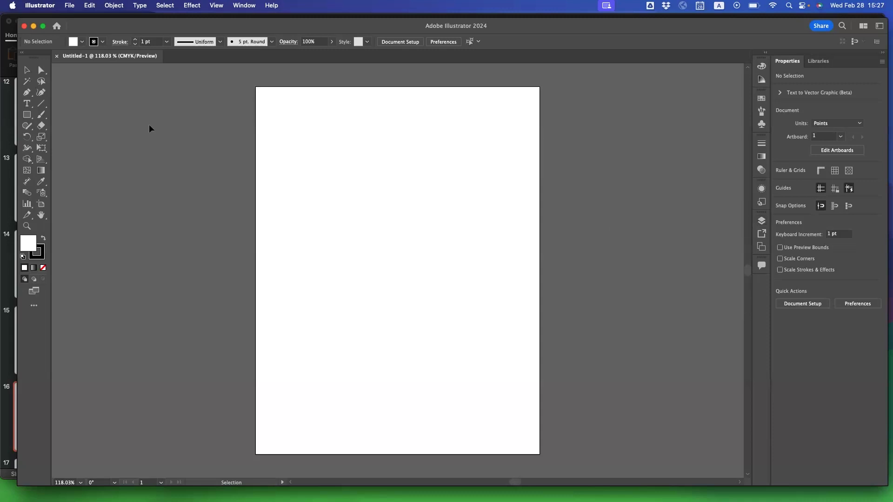
left_click(242, 7)
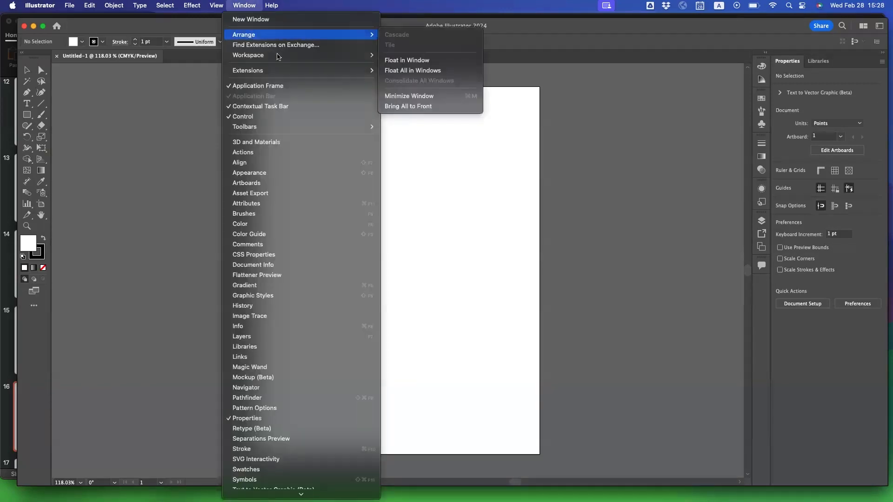
mouse_move(279, 59)
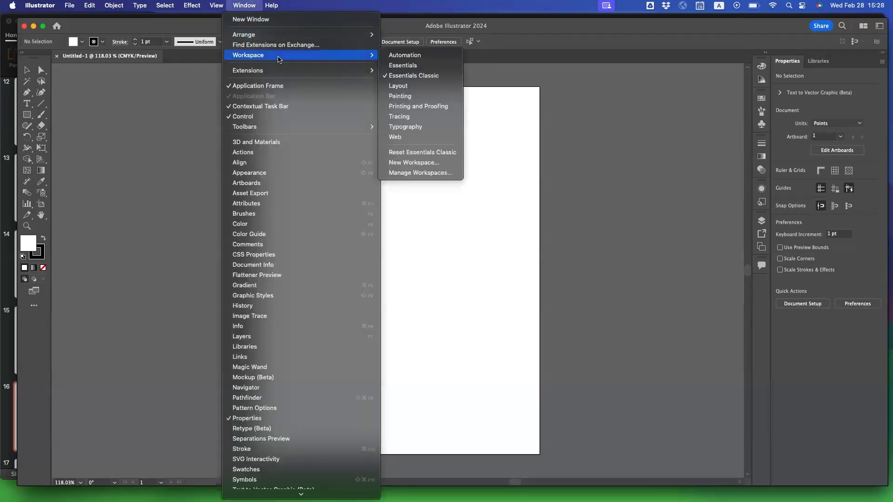
left_click(402, 77)
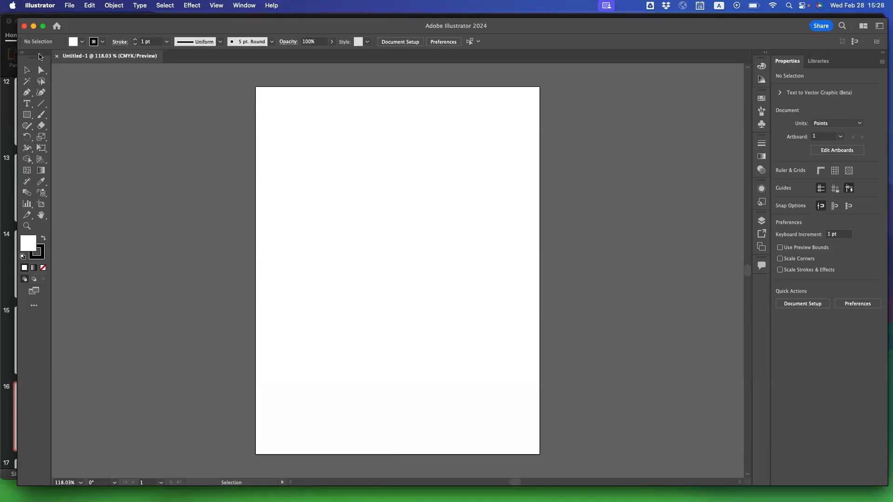
key("b")
left_click(244, 5)
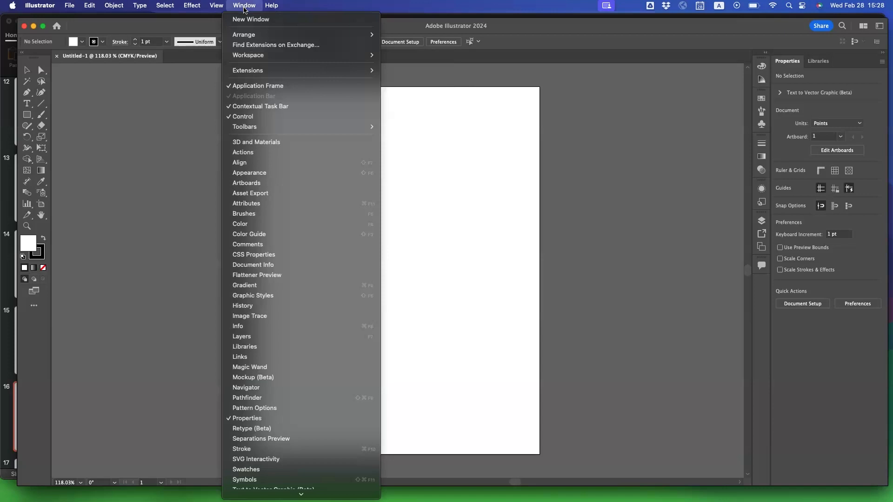
mouse_move(249, 56)
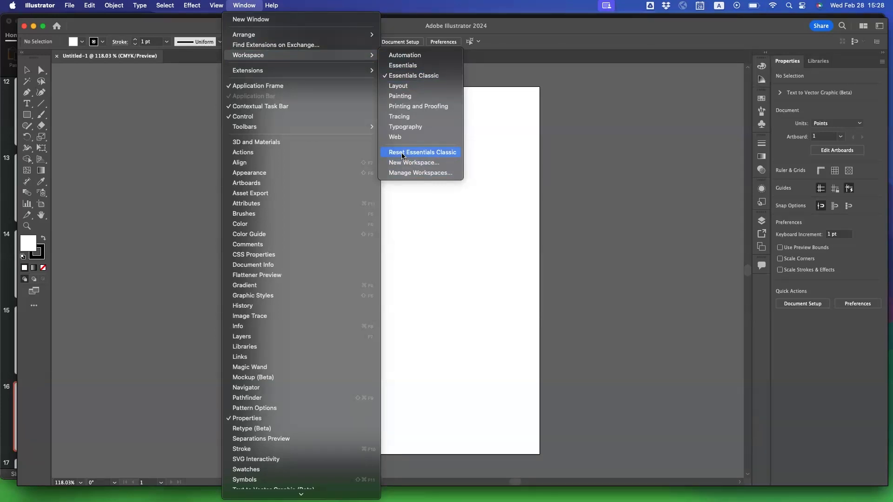
left_click(420, 153)
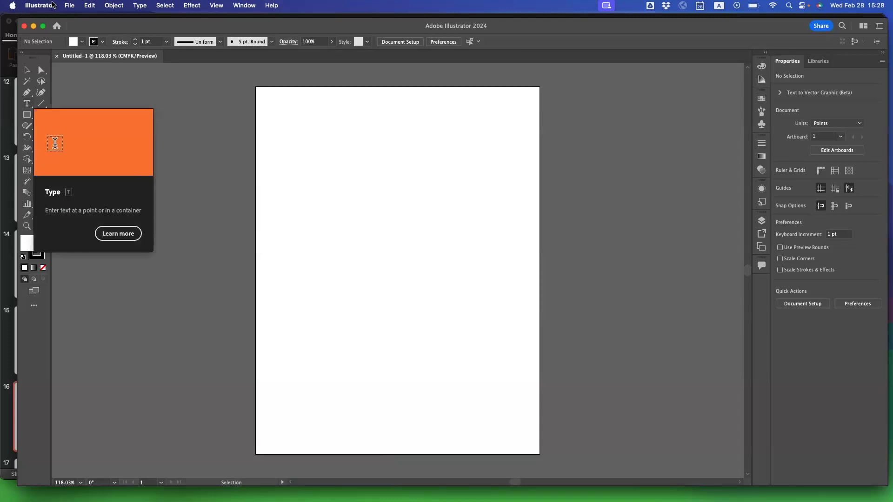
Save the document on the computer as Untitled-1.ai in Downloads, in Illustrator 2020 format with PDF compatibility.
left_click(69, 5)
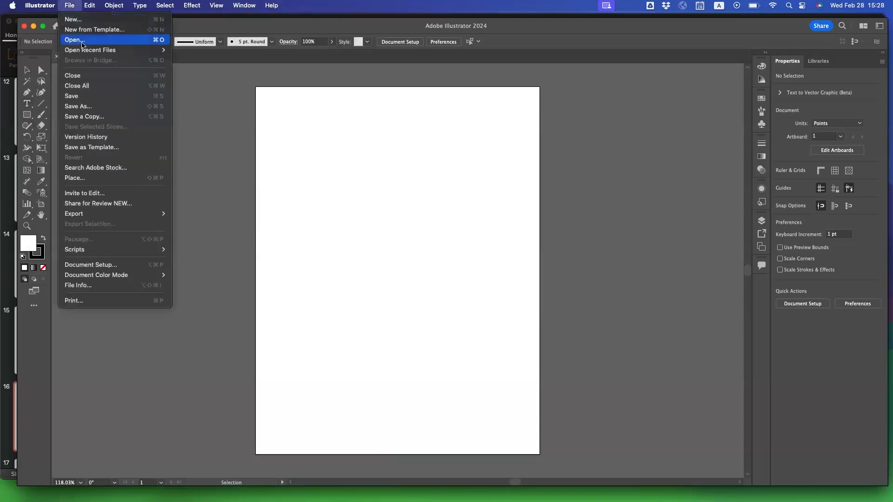
left_click(86, 95)
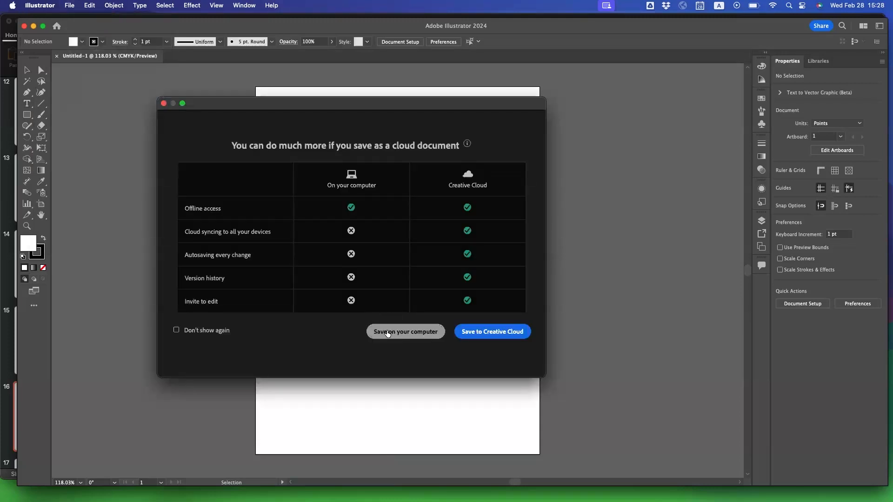
left_click(387, 331)
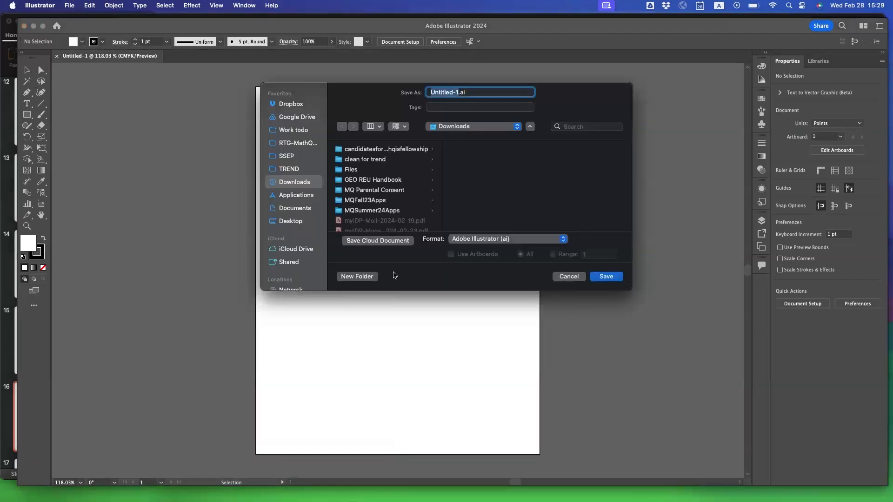
left_click(608, 277)
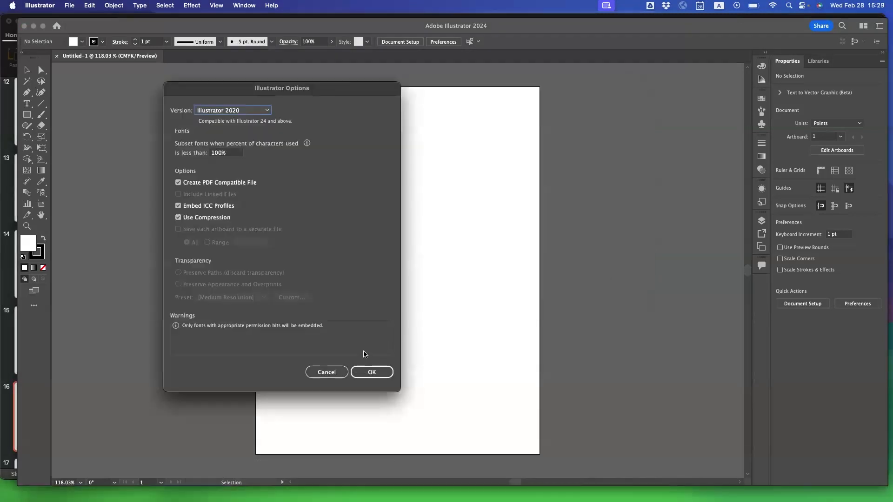
left_click_drag(378, 93, 411, 128)
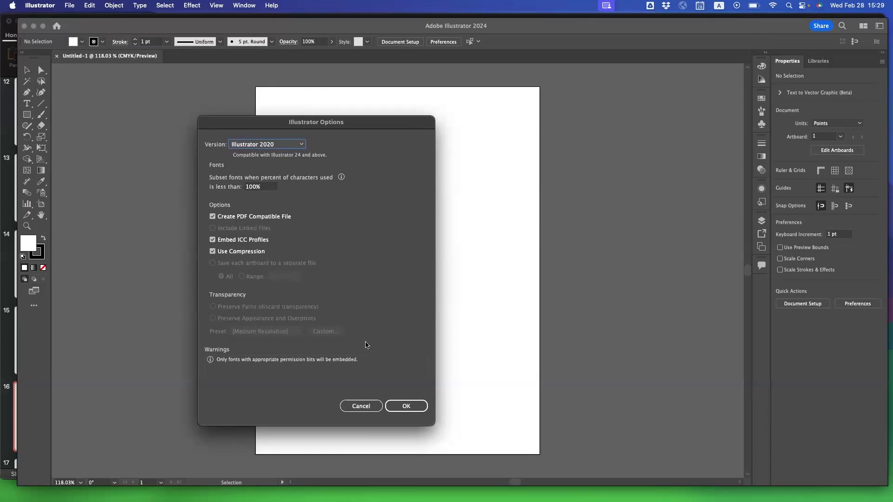
left_click(405, 406)
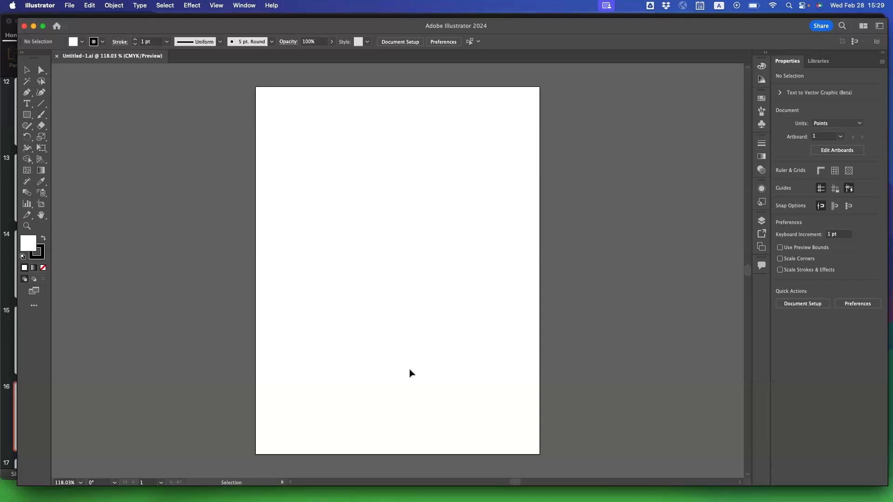
left_click(42, 6)
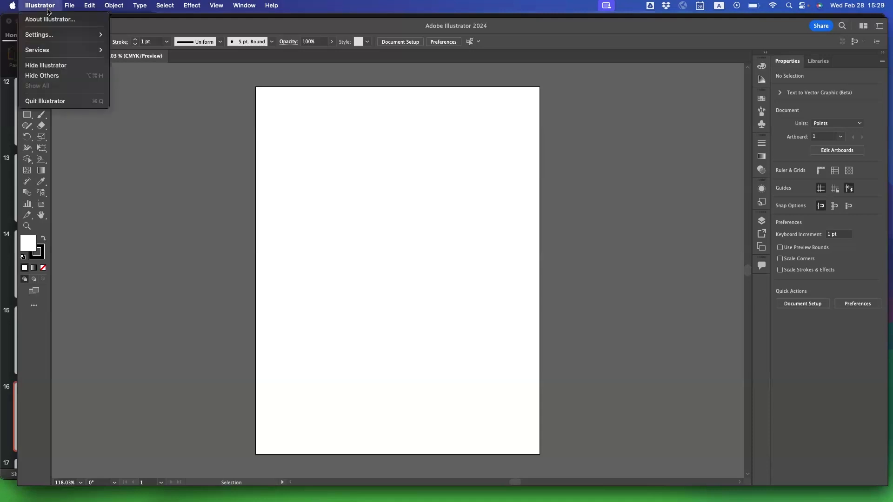
mouse_move(48, 35)
left_click(197, 324)
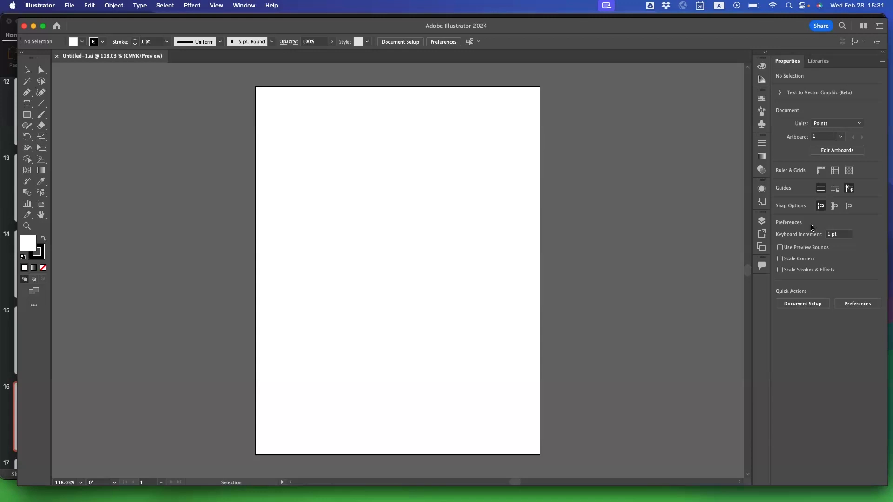
left_click(832, 124)
left_click(832, 125)
Try setting the artboard's width to 123*4 pt, and undo the change.
left_click(832, 154)
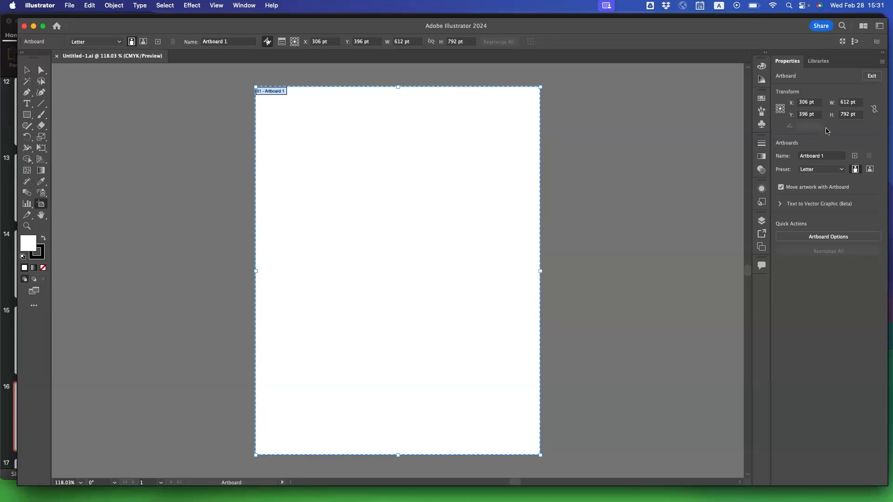
left_click(842, 103)
type("123*4")
key("Return")
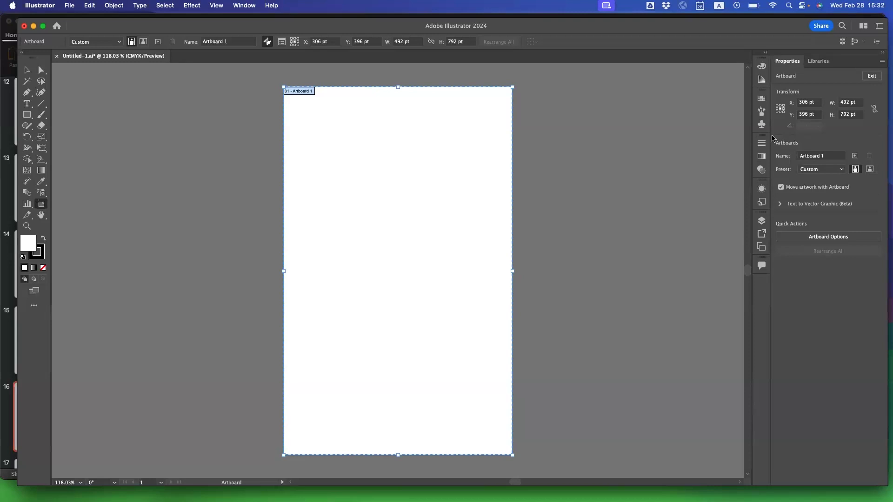
key("super+z")
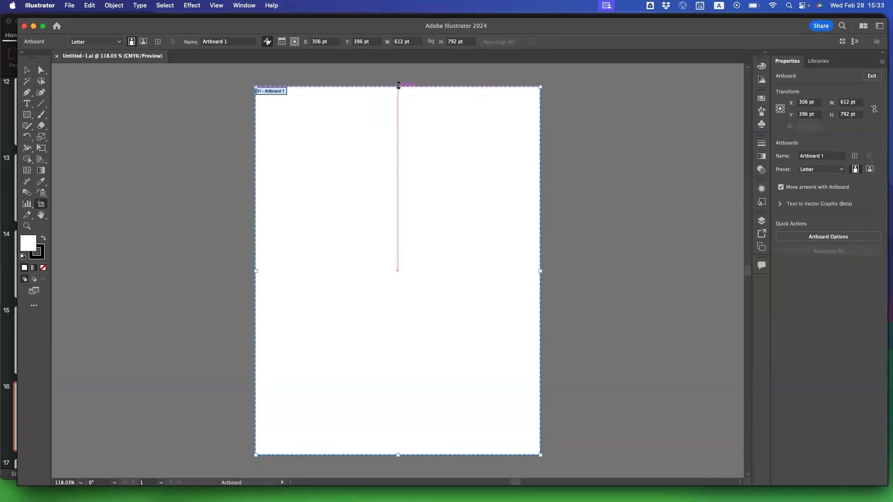
Try resizing the artboard freehand to about 625 pt high and by its upper corner, undo this, and exit artboard editing.
left_click_drag(397, 86, 388, 165)
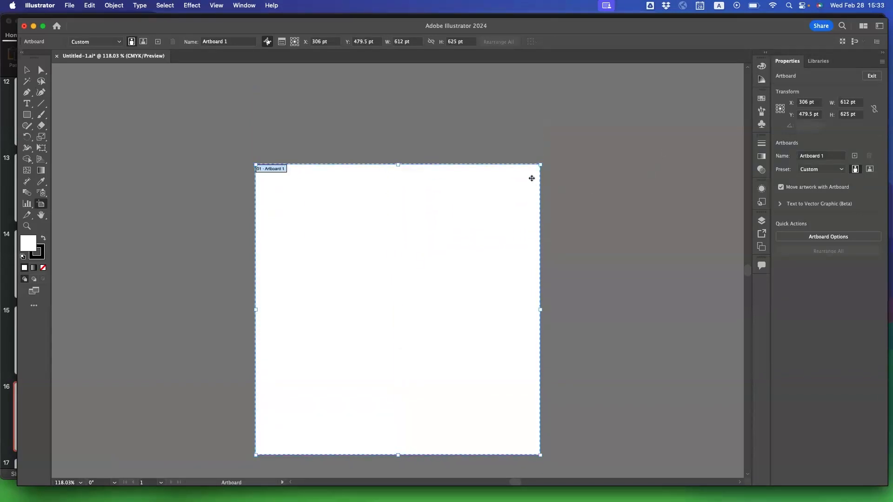
left_click_drag(540, 164, 469, 225)
key("super+z")
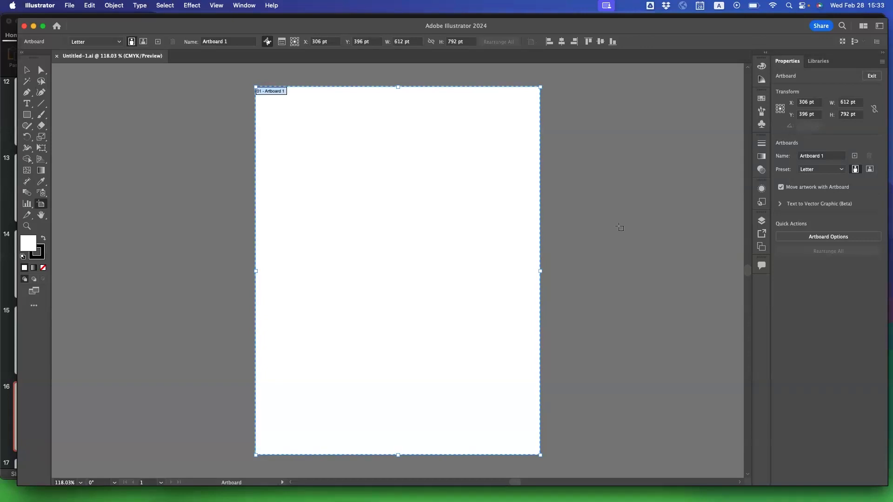
key("Return")
left_click(374, 369)
left_click(871, 78)
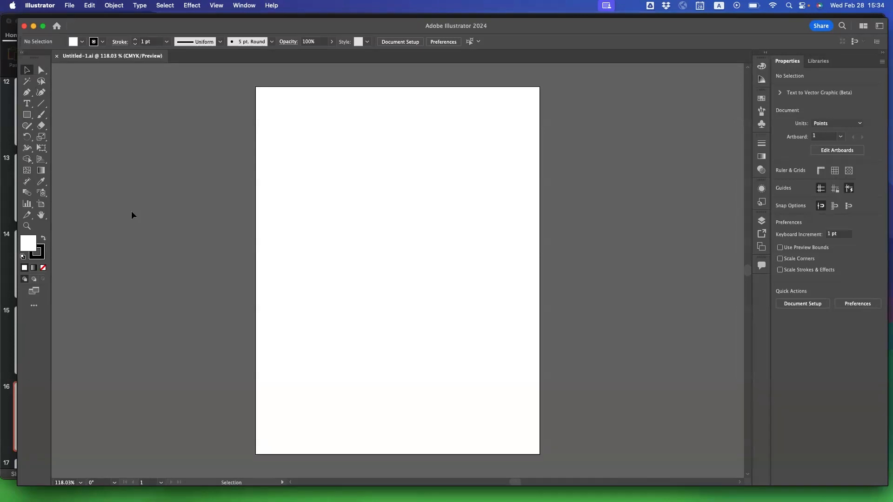
Place harmonic.eps from the Files folder in Downloads onto the artboard, starting near its left edge below the top.
left_click(69, 6)
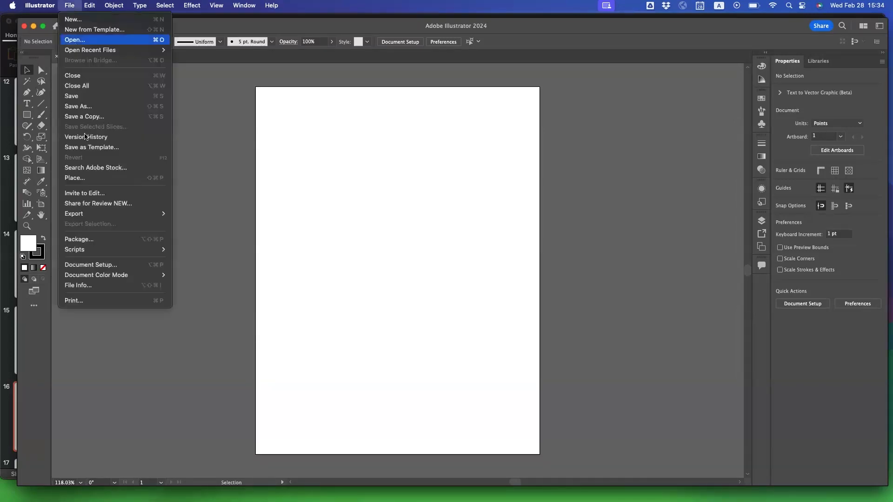
left_click(96, 181)
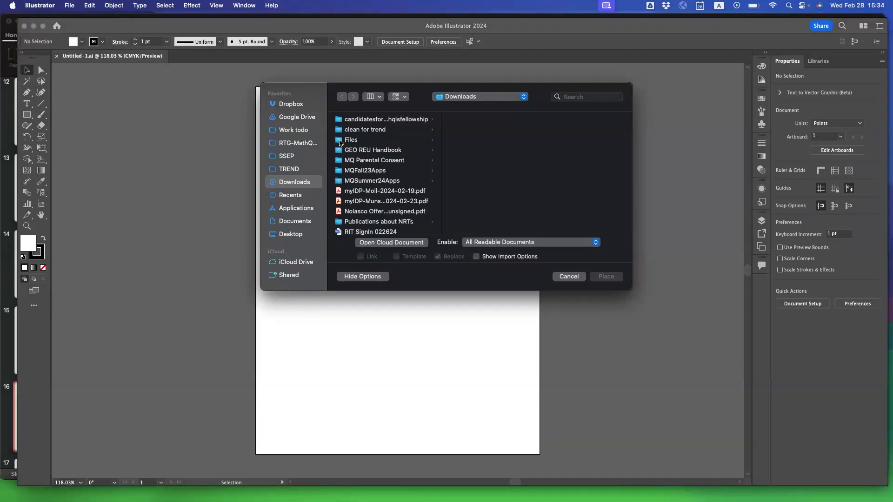
left_click(384, 140)
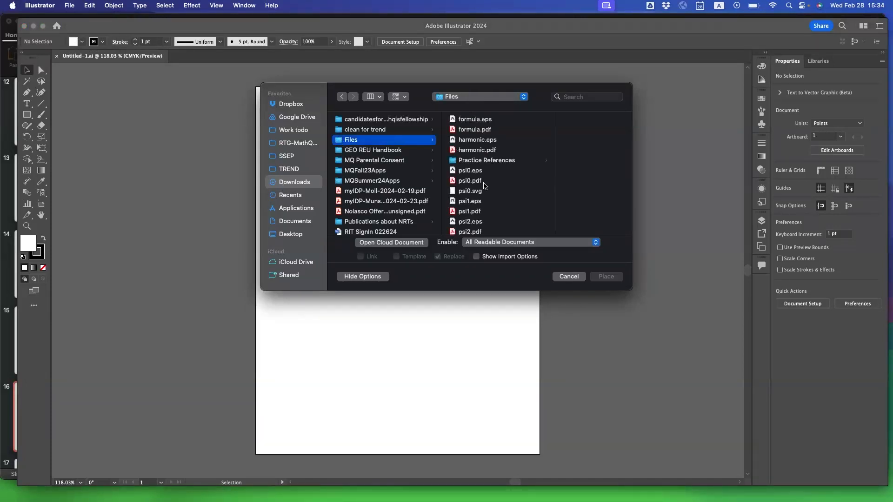
left_click(473, 151)
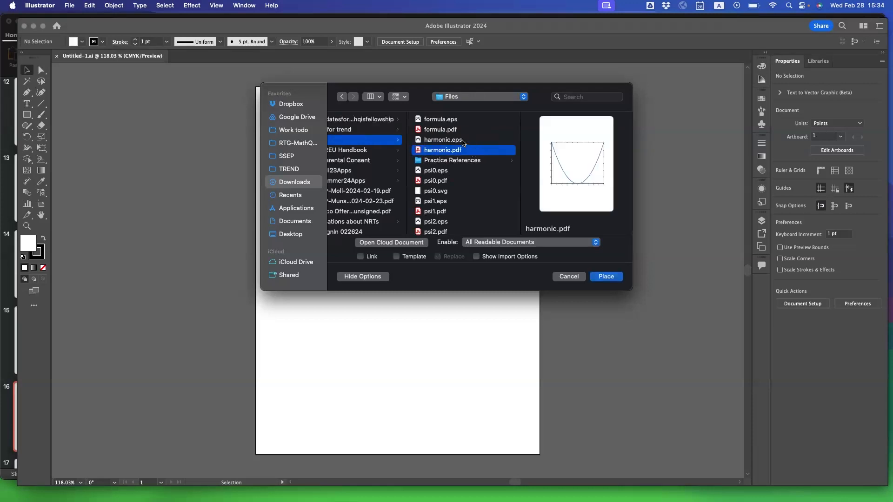
left_click(449, 142)
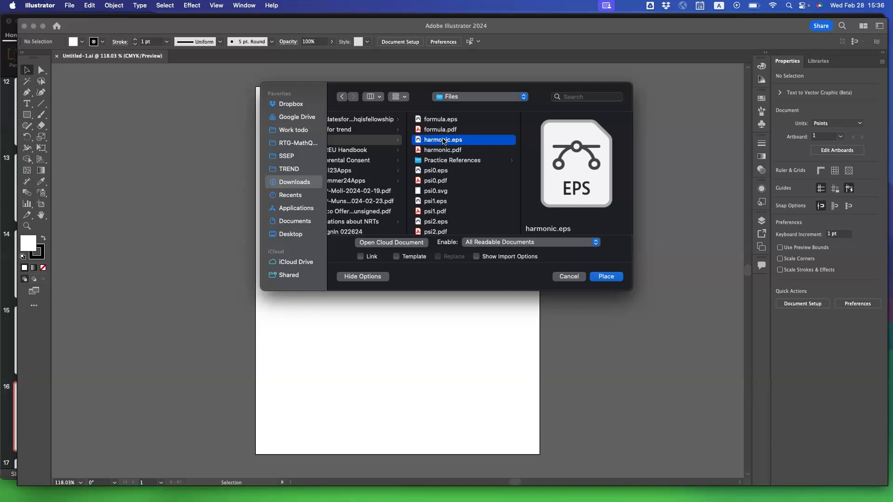
left_click(606, 278)
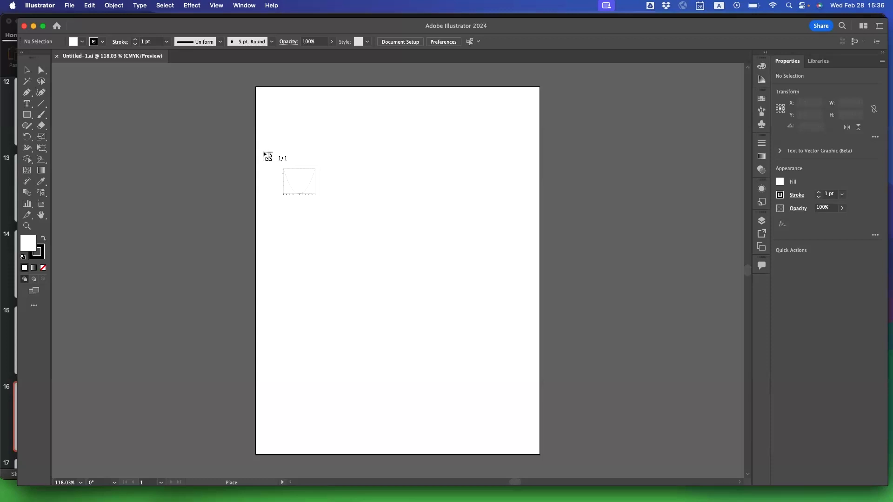
left_click(271, 155)
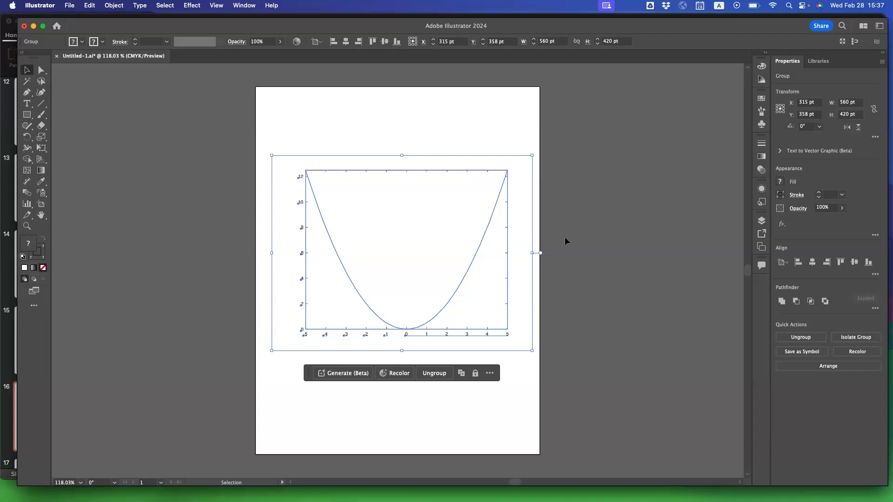
Try zooming in and out on the placed plot, then view it at 150% to examine its curve and axes.
left_click(27, 226)
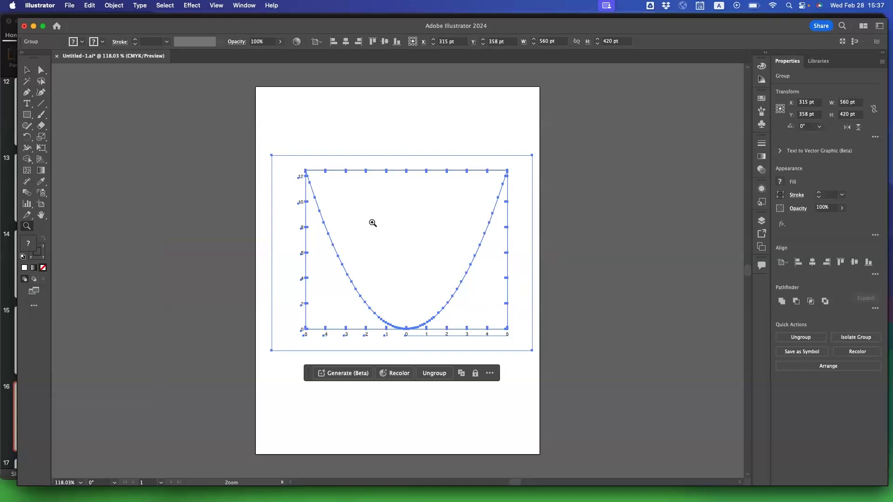
left_click(407, 224)
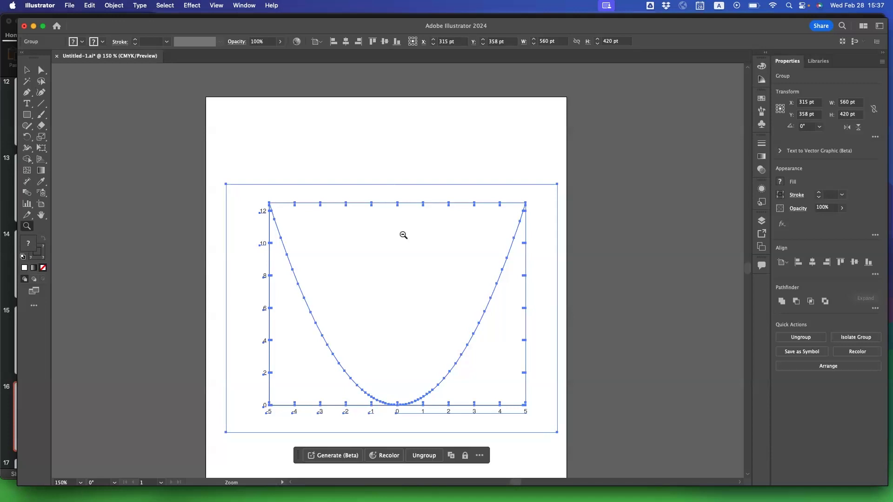
left_click(403, 235, "alt")
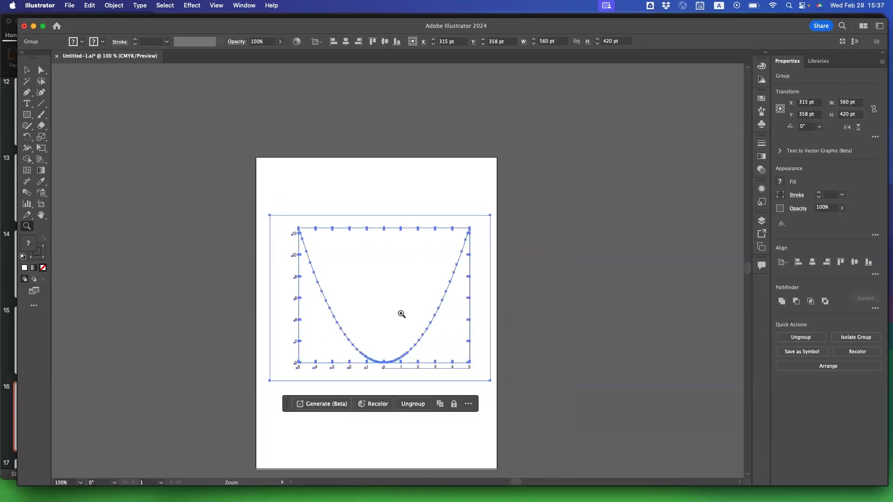
key("super+equal")
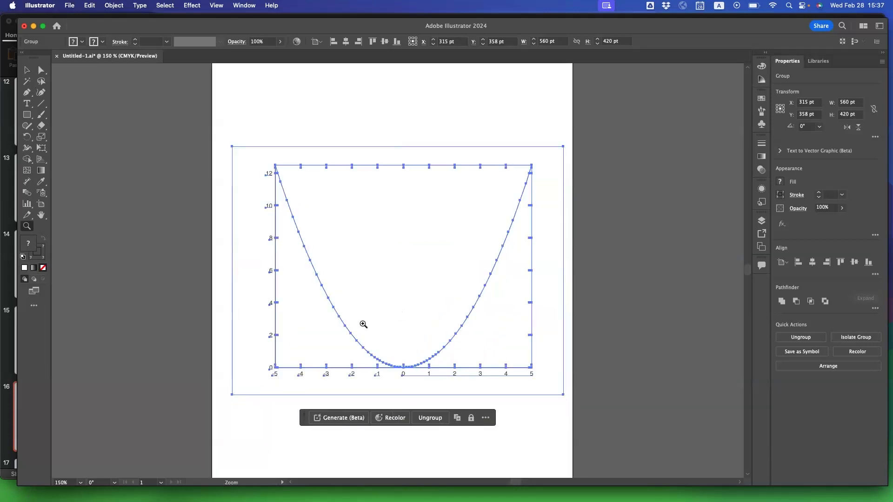
scroll(363, 324, "right", 3)
scroll(363, 324, "right", 1)
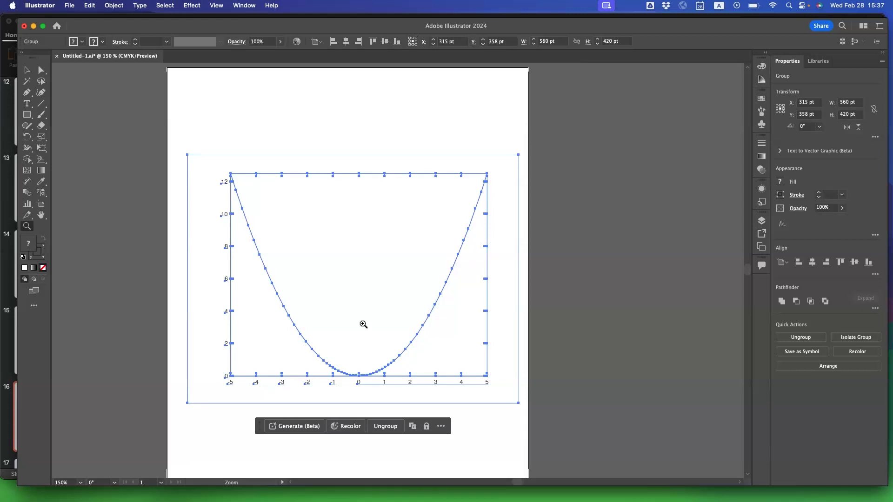
scroll(363, 324, "left", 2)
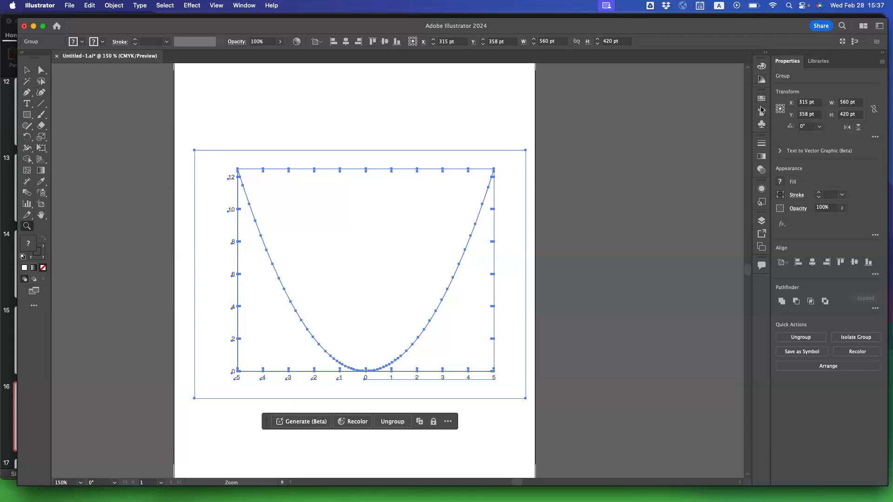
Show the document's layers and toggle Layer 1's visibility off and on several times, leaving it visible.
left_click(762, 222)
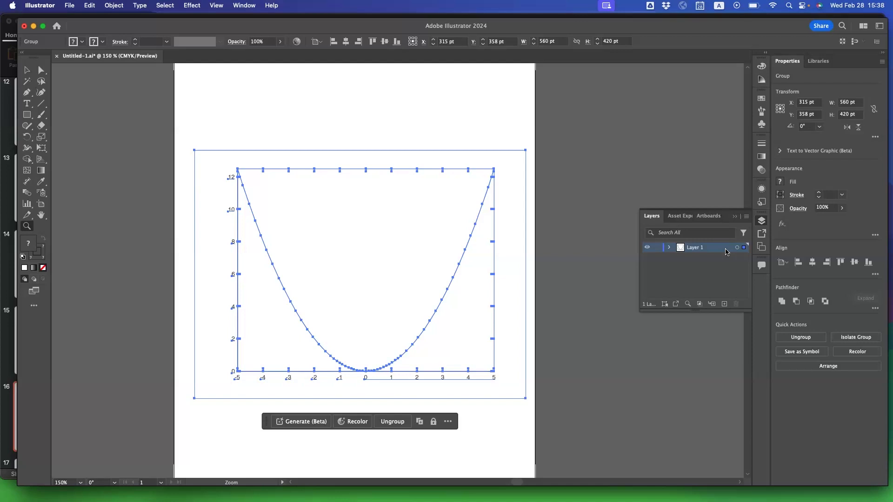
left_click(646, 249)
key("super+y")
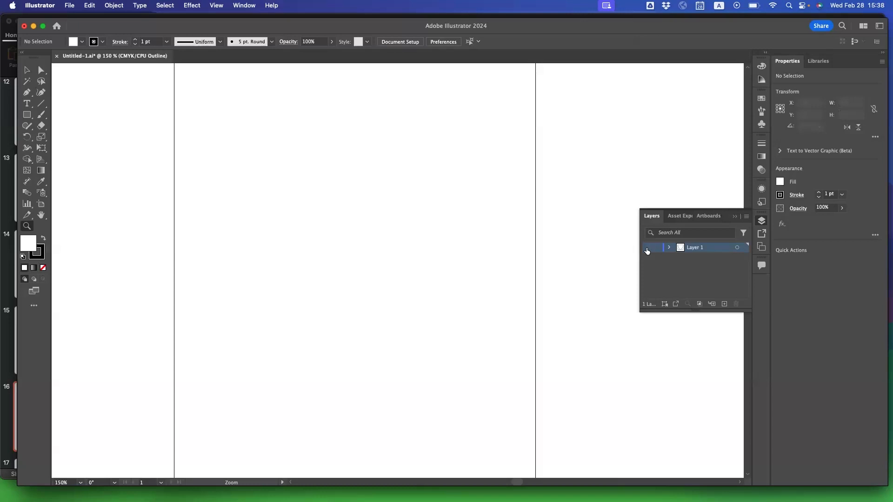
left_click(646, 249)
key("super+y")
left_click(646, 249)
left_click(646, 250)
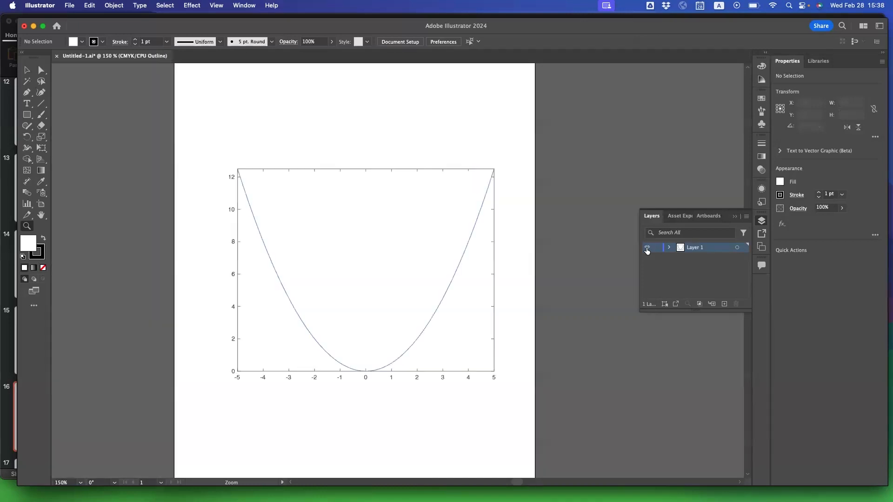
left_click(647, 250)
key("super+y")
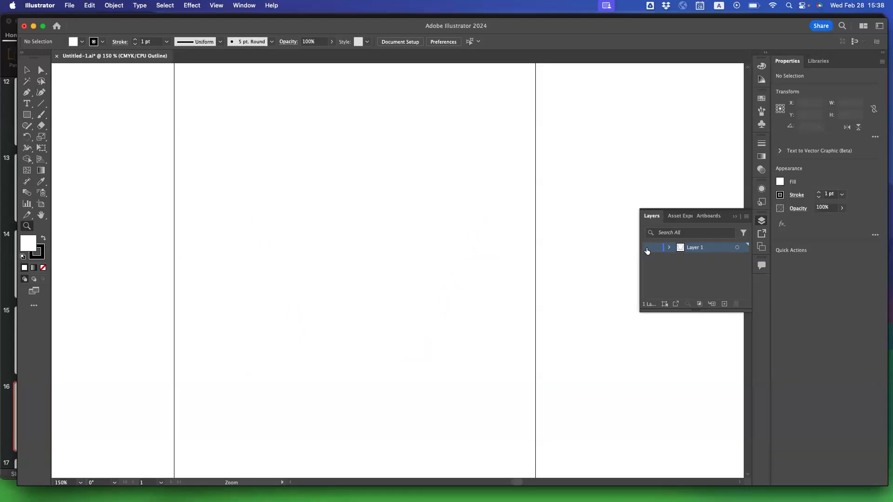
left_click(646, 248)
key("super+y")
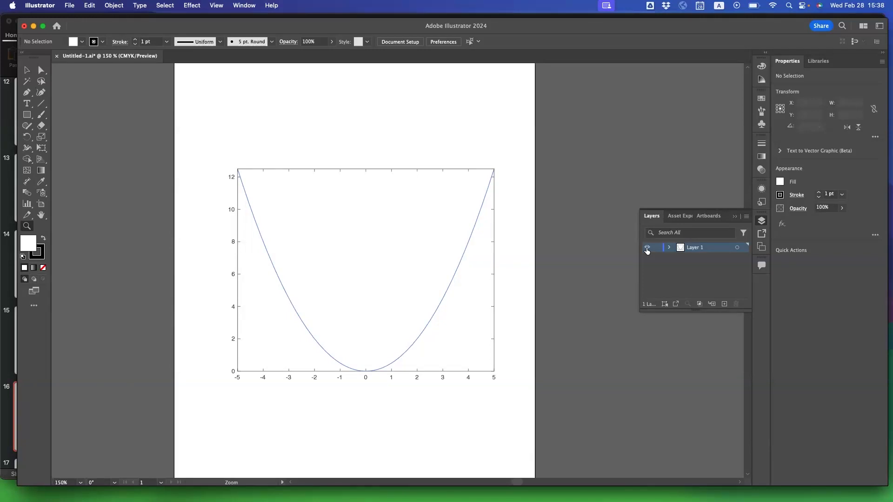
left_click(647, 250)
key("super+y")
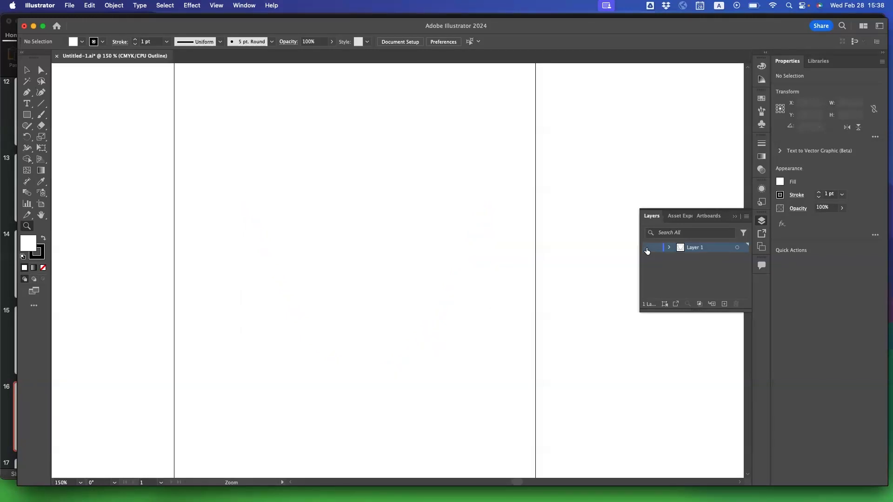
left_click(646, 248)
key("super+y")
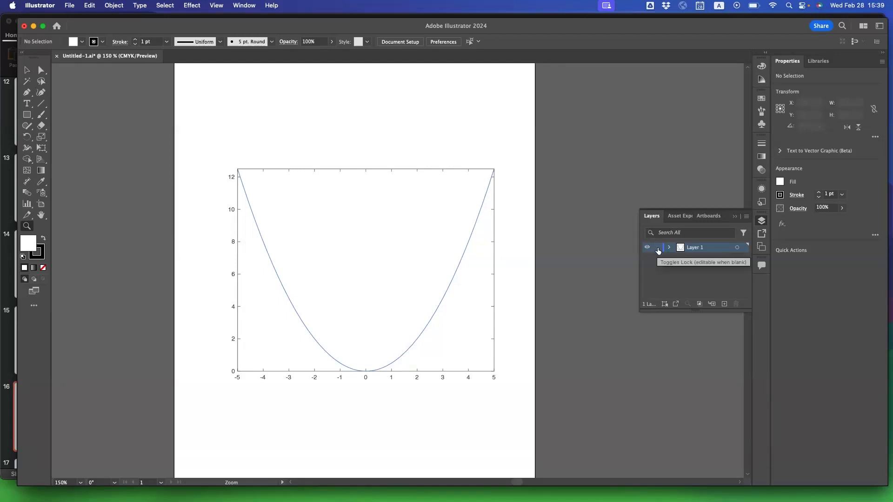
Try the layer lock, target all of Layer 1's artwork, move it past the artboard's left edge to about X -54 pt, and undo the move.
left_click(657, 247)
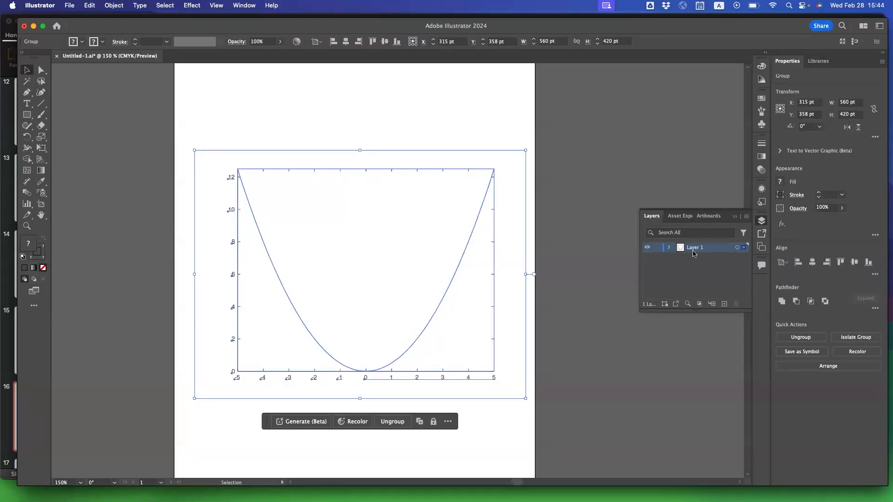
left_click(737, 248)
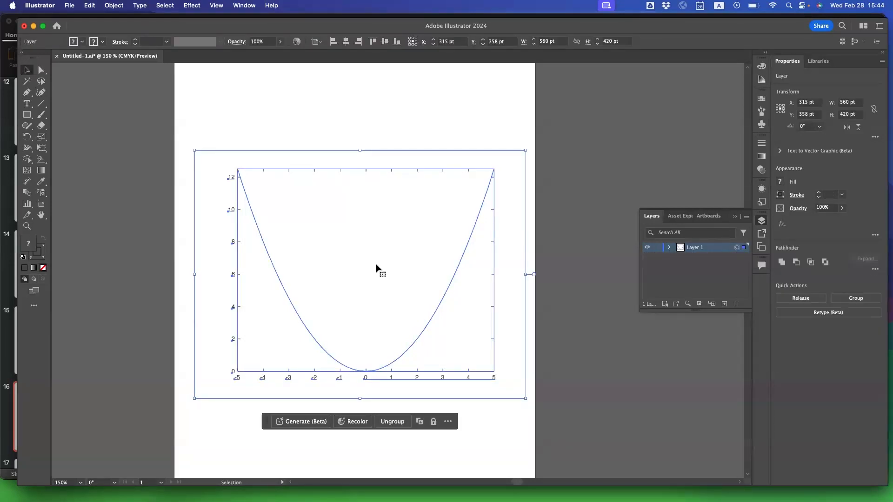
left_click_drag(450, 231, 159, 292)
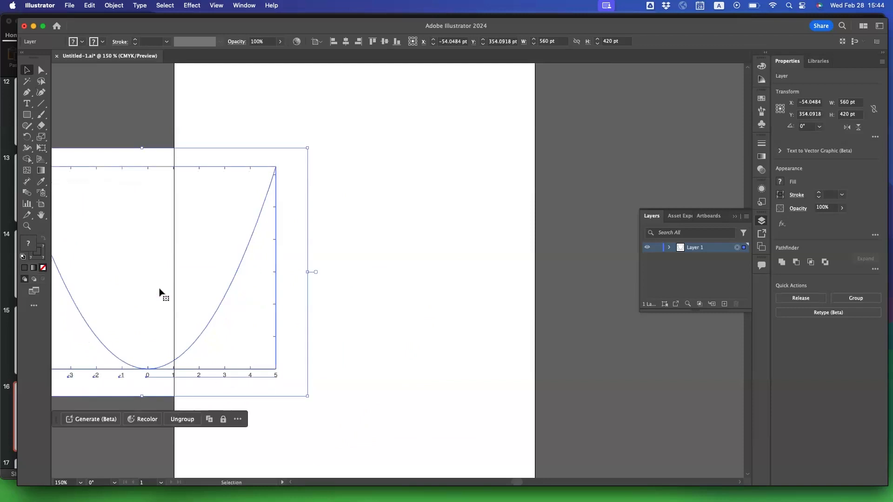
key("super+z")
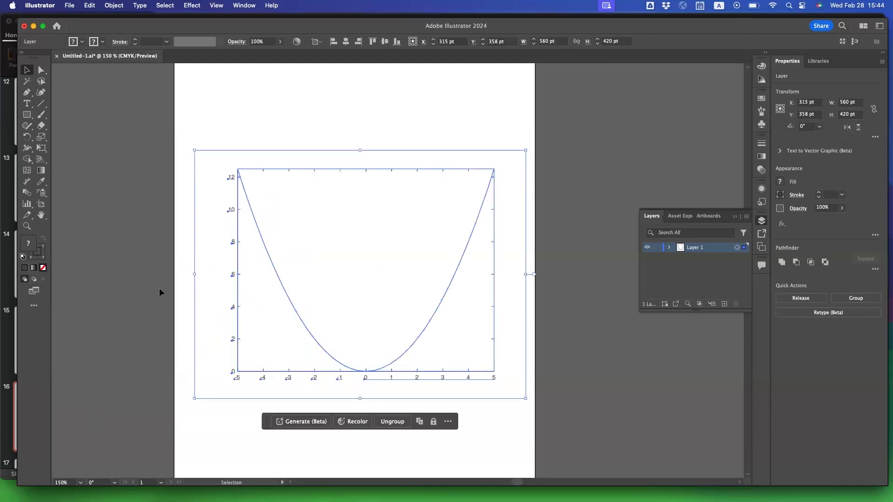
Lock Layer 1 against editing and unlock it again.
left_click(659, 248)
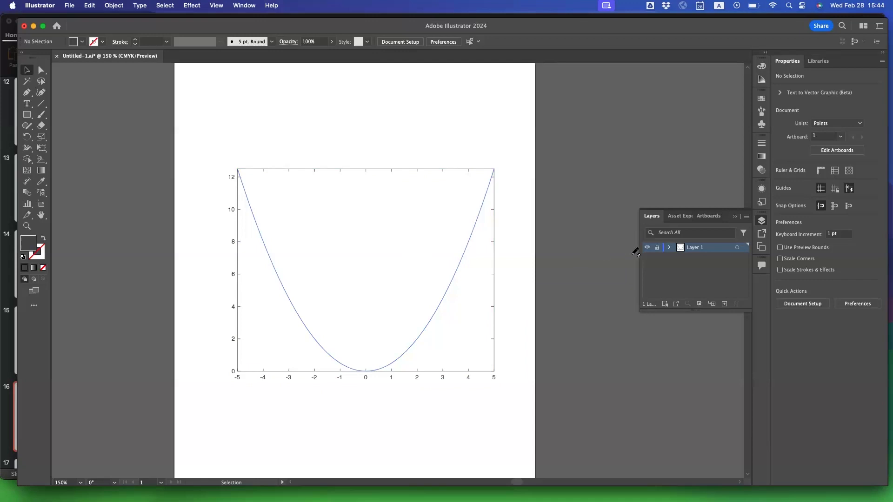
left_click(657, 249)
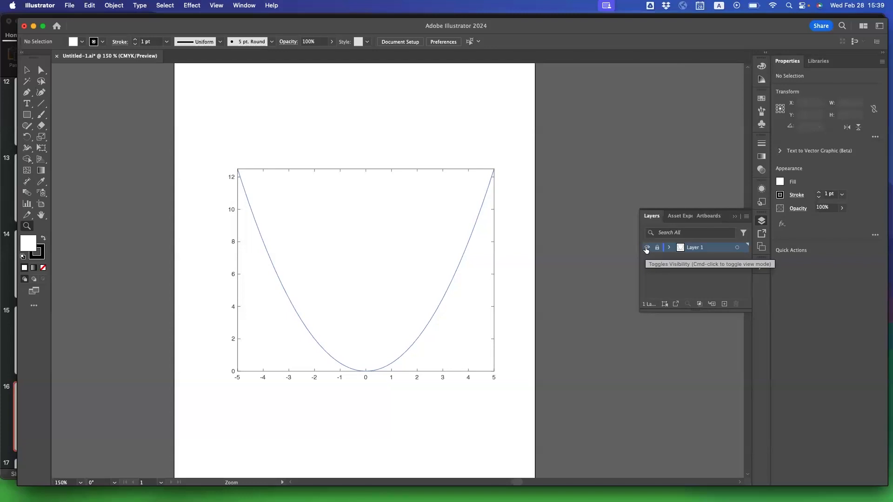
left_click(656, 248)
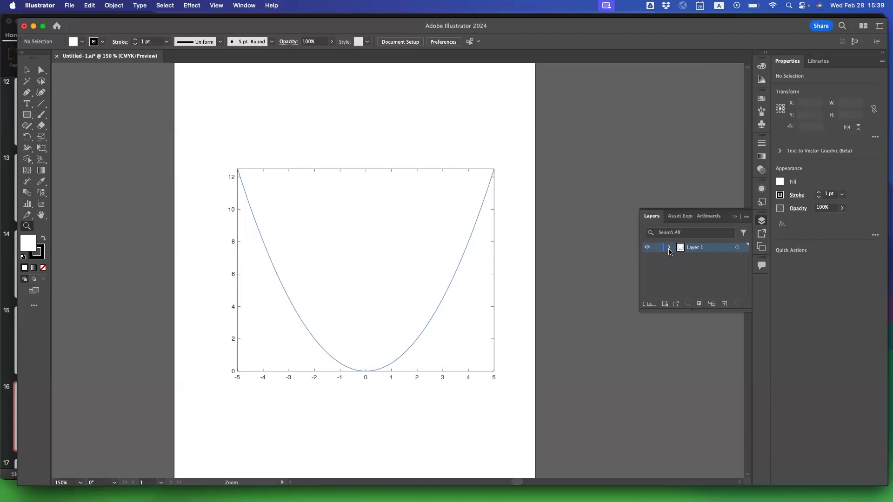
Expand Layer 1 and its group, and examine the listed tick labels and paths that make up the plot.
left_click(669, 251)
left_click(680, 258)
scroll(684, 287, "down", 4)
scroll(690, 288, "down", 2)
scroll(689, 288, "up", 8)
left_click(701, 268)
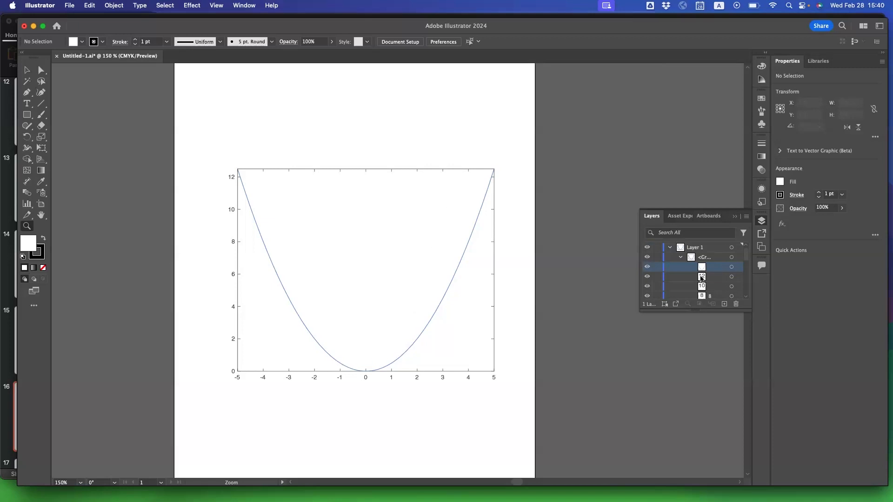
scroll(702, 279, "down", 1)
scroll(701, 272, "down", 4)
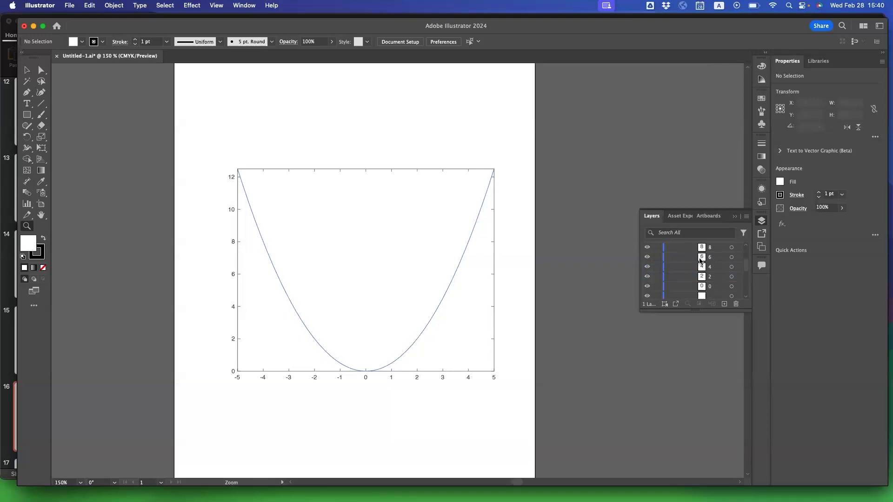
left_click(702, 267)
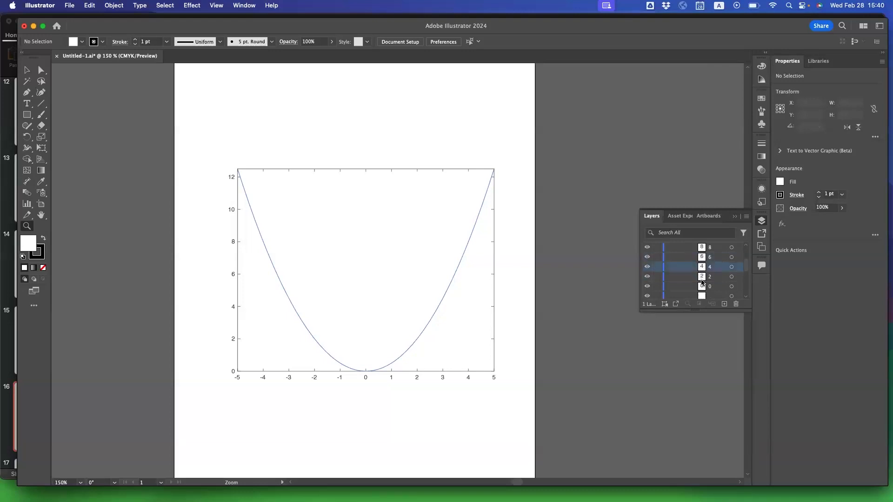
scroll(702, 281, "down", 3)
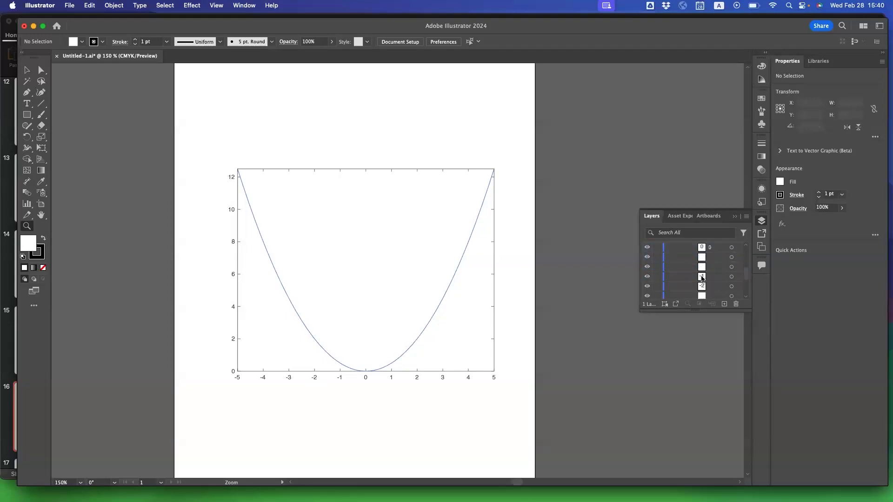
scroll(702, 278, "down", 3)
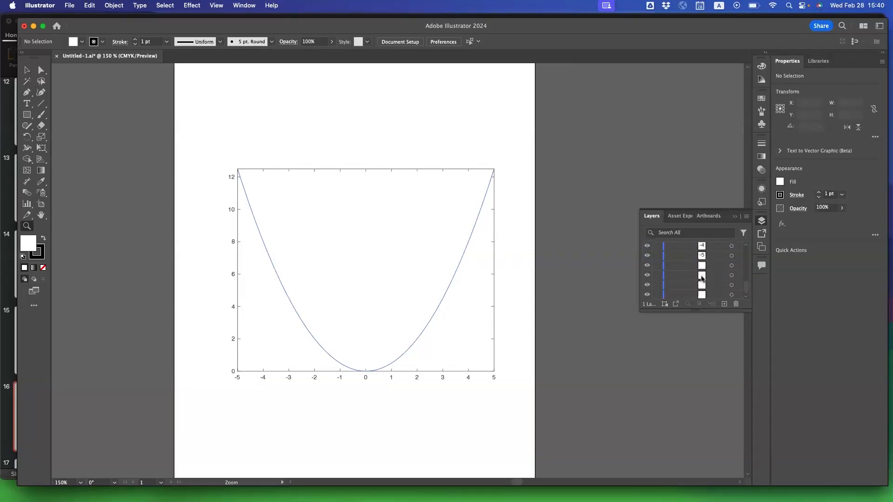
left_click(702, 267)
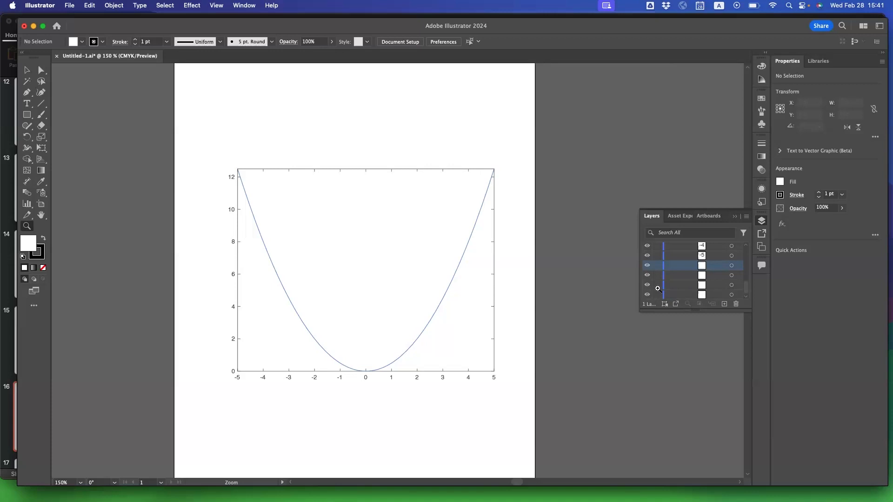
Select the whole plot group on the artboard with the Selection tool and highlight the last path listed in it.
left_click(26, 70)
left_click(283, 258)
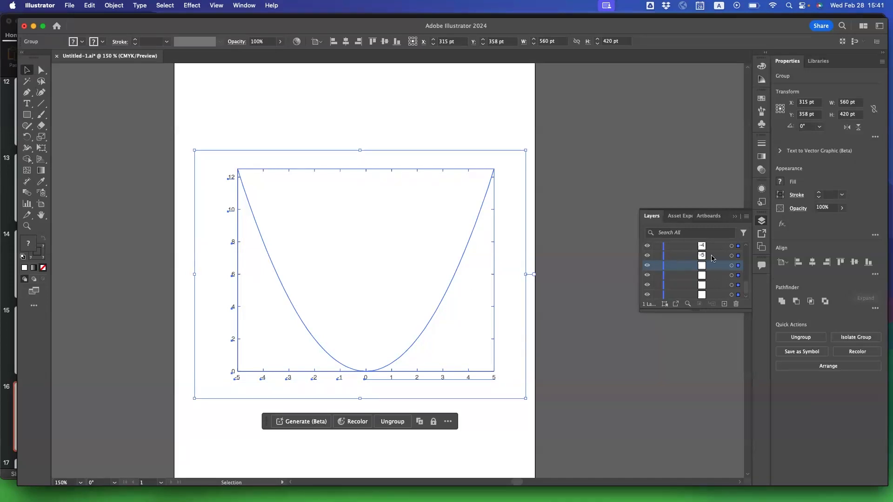
left_click(705, 297)
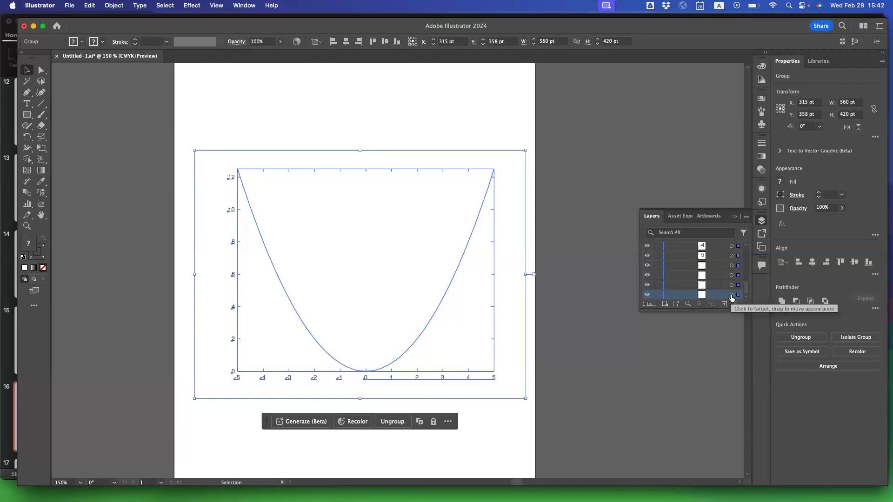
Delete the full-size white background path listed last in the plot group, and target the white axes-area path among the remaining ones.
left_click(731, 296)
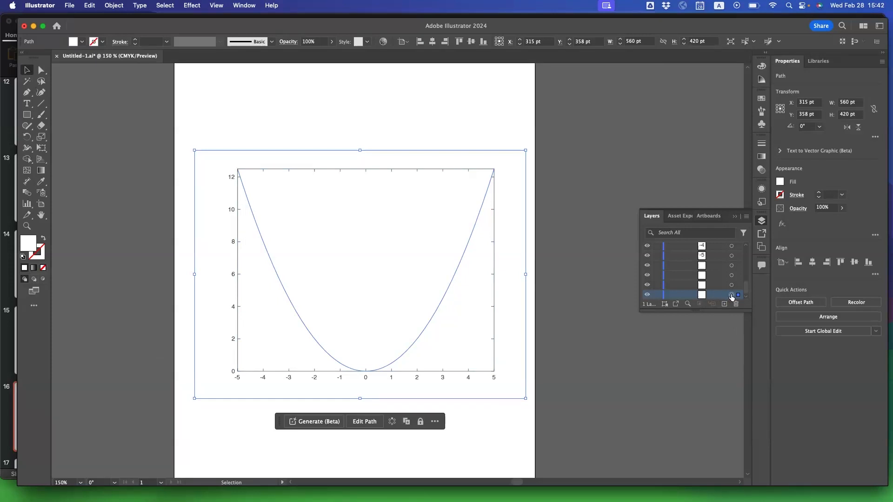
key("Delete")
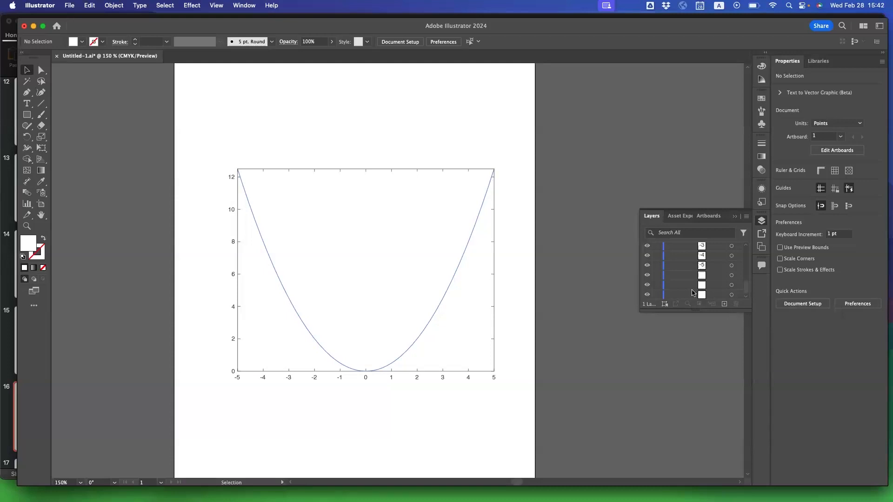
left_click(731, 284)
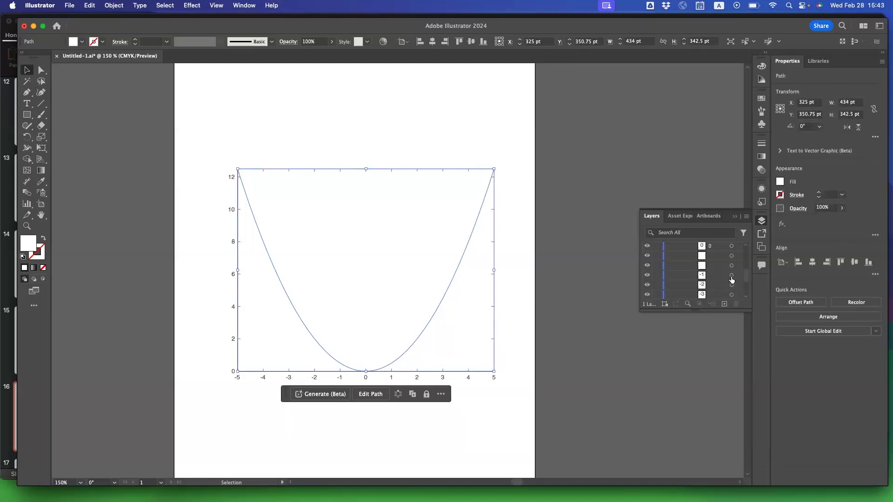
left_click(731, 275)
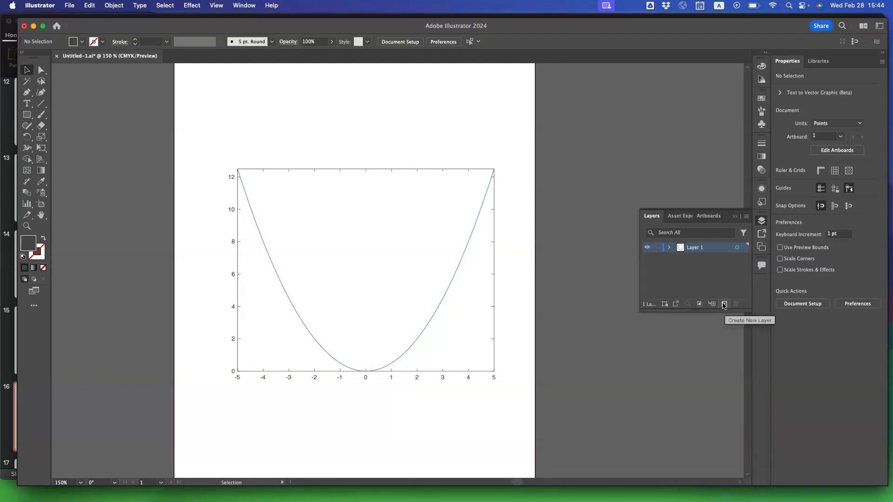
Create a new empty layer above Layer 1.
left_click(724, 304)
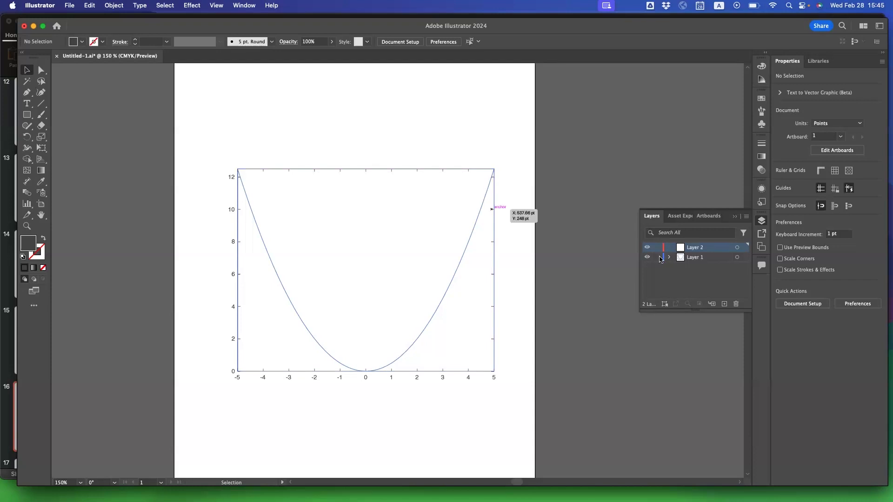
Try placing formula.pdf over the plot's upper-left edge, accepting the font substitution, and delete the placed formula.
left_click(70, 6)
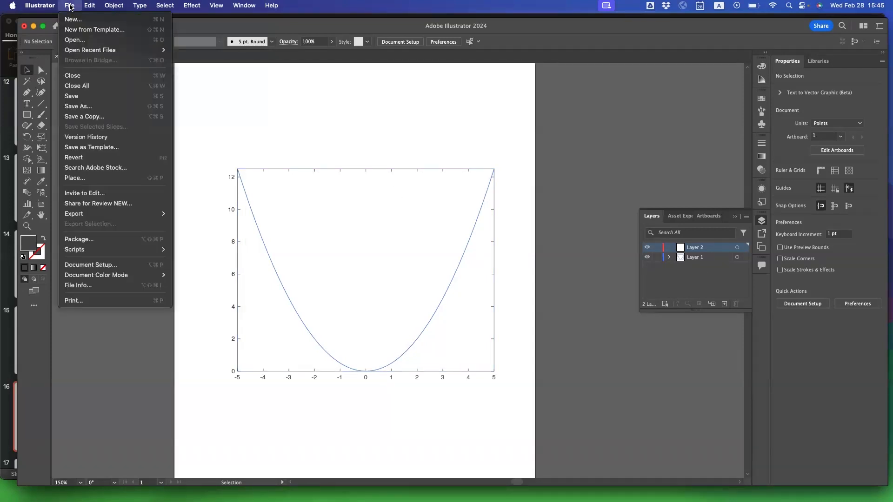
left_click(93, 177)
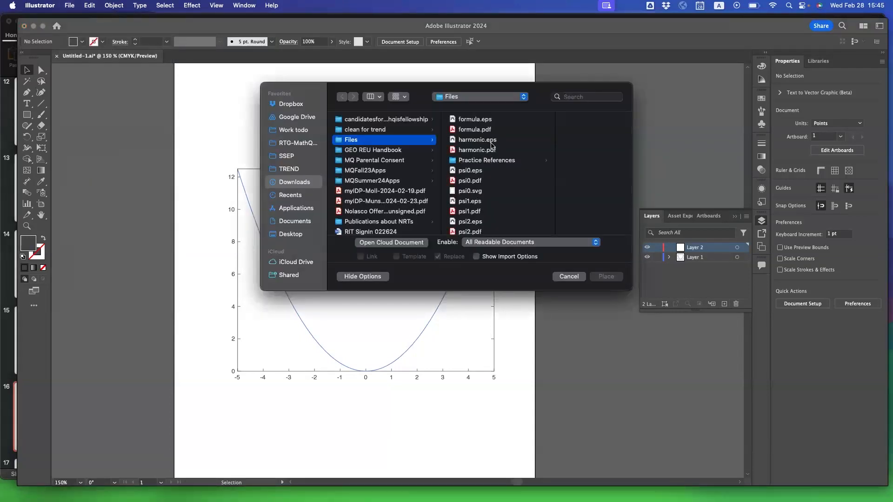
left_click(467, 130)
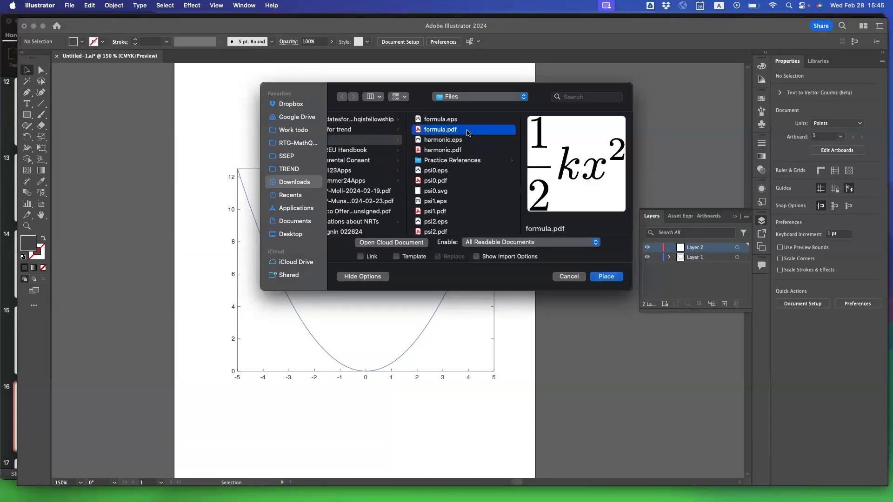
left_click(606, 276)
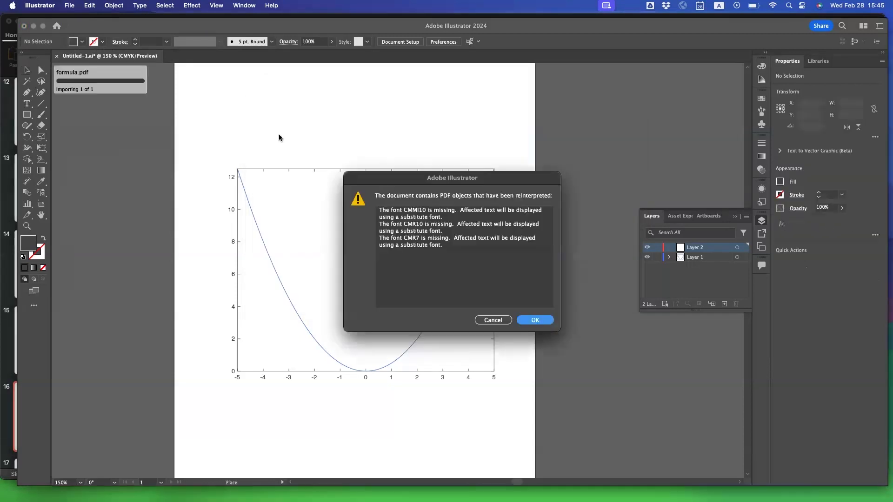
left_click(530, 321)
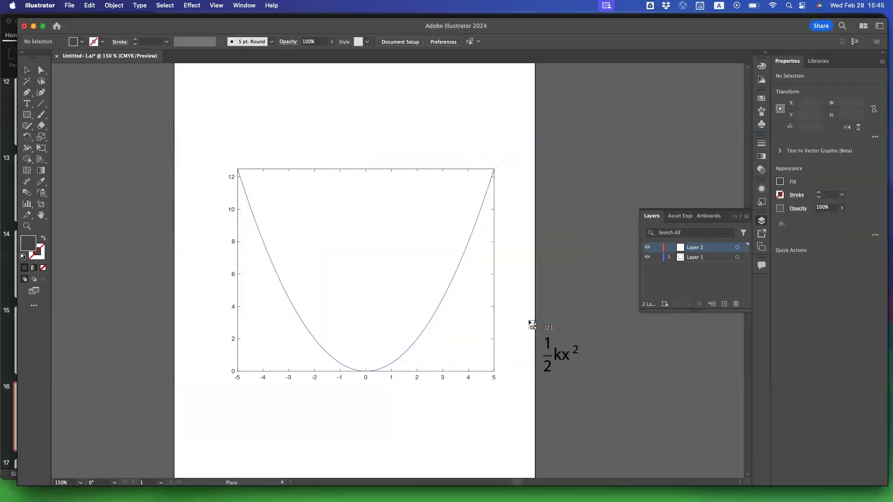
left_click(274, 130)
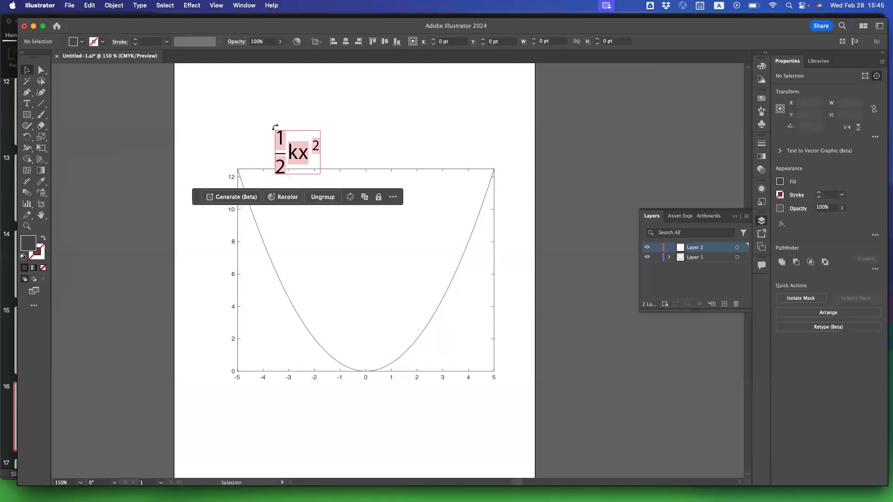
left_click(391, 287)
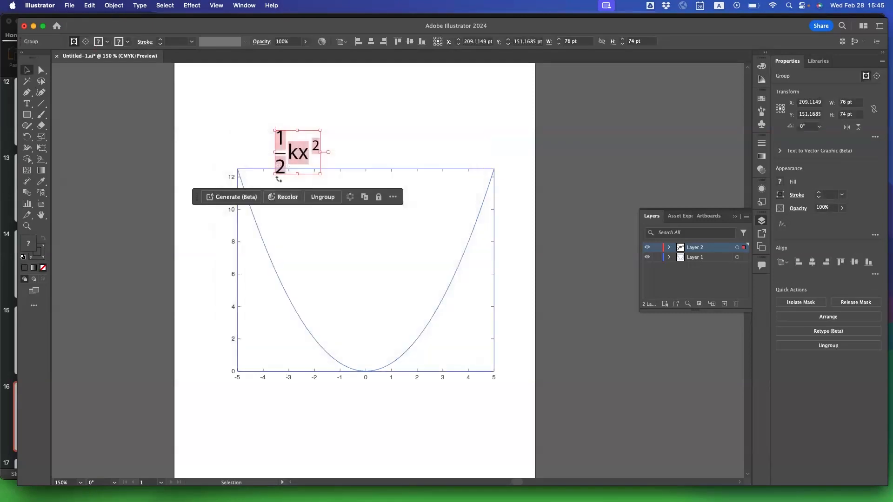
key("Delete")
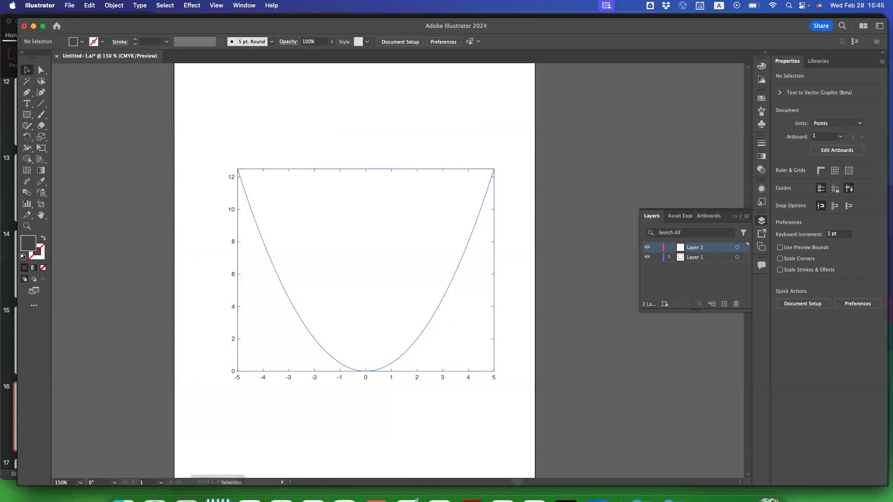
mouse_move(161, 481)
left_click(122, 483)
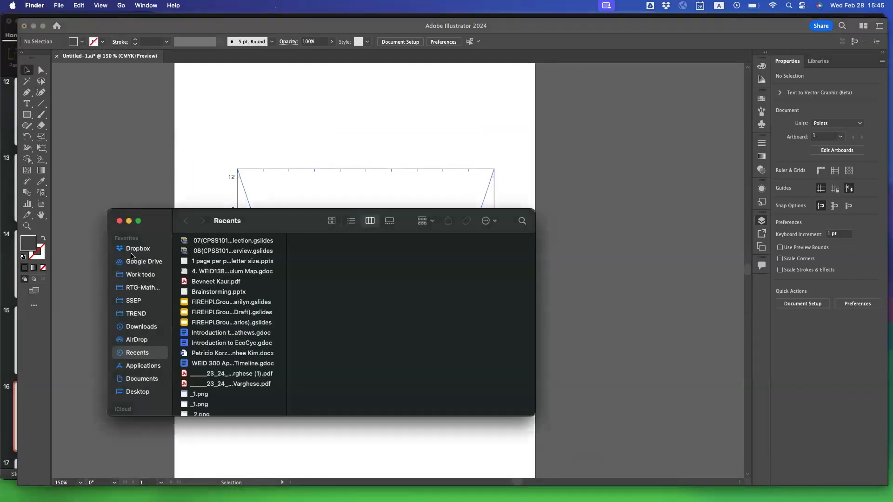
left_click(216, 176)
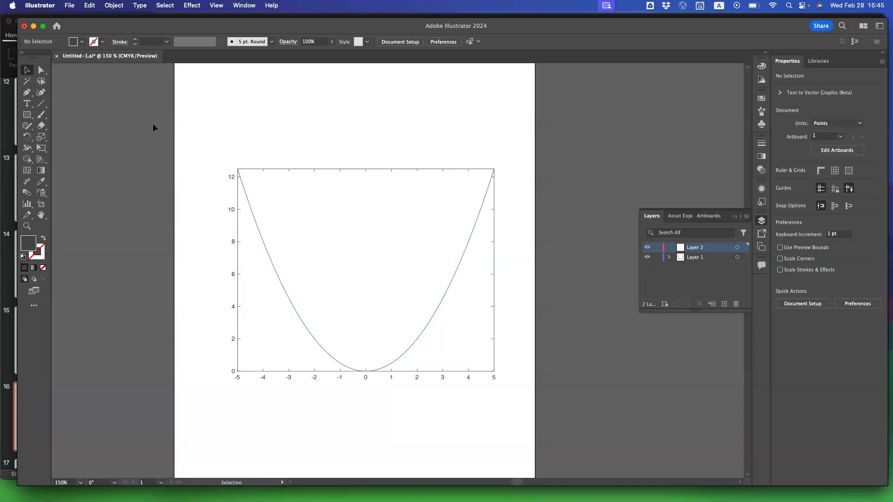
Place formula.pdf on Layer 2 above the plot and move it over the plot's upper-right corner, at about X 511 pt, Y 123 pt.
left_click(69, 6)
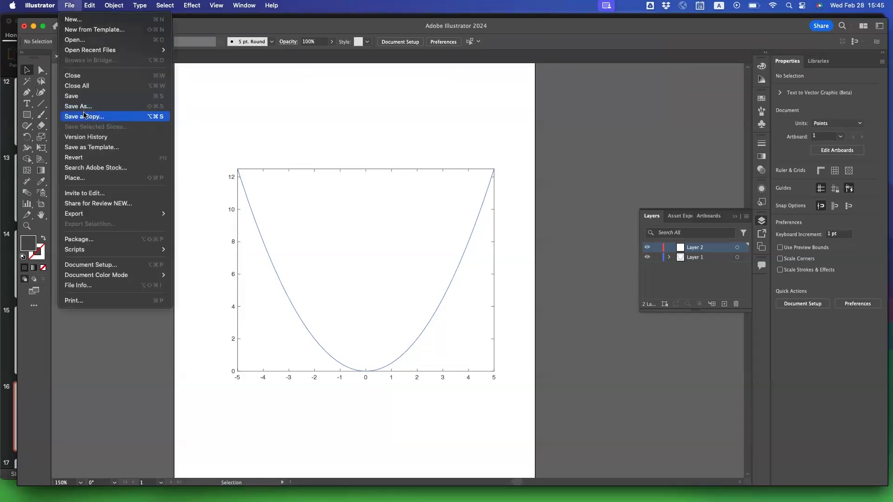
left_click(86, 178)
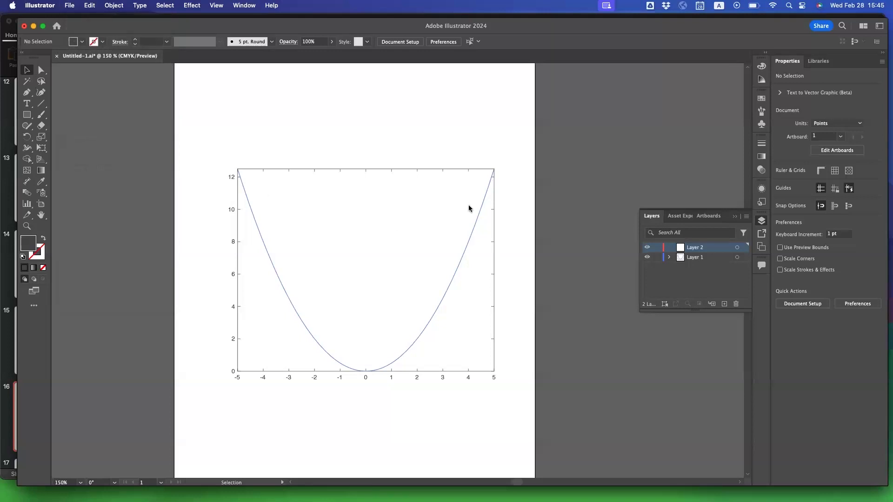
left_click(471, 131)
double_click(471, 132)
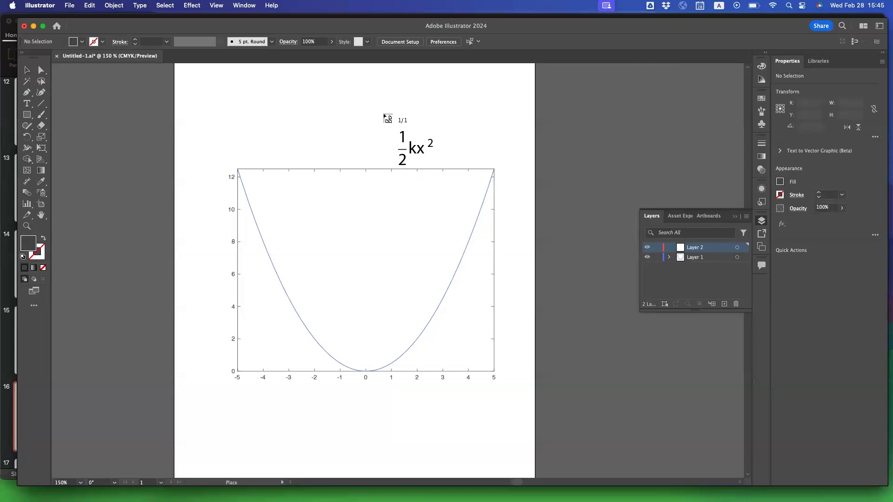
left_click(385, 111)
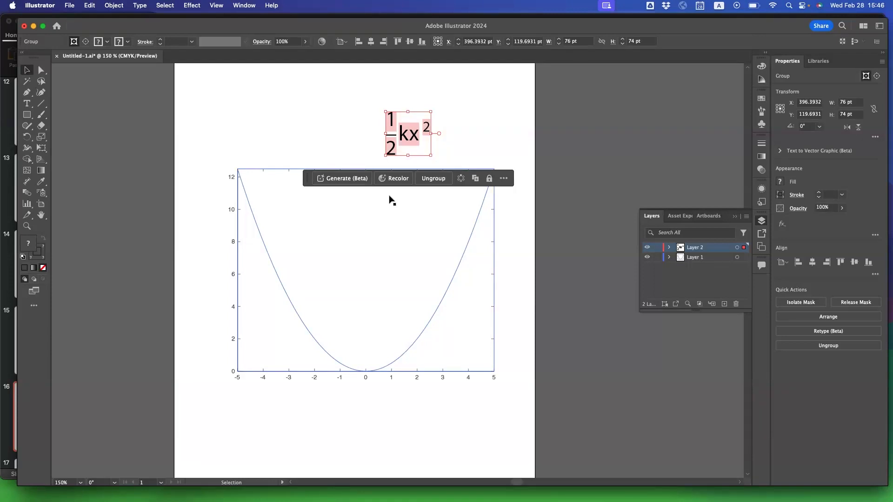
left_click(377, 140)
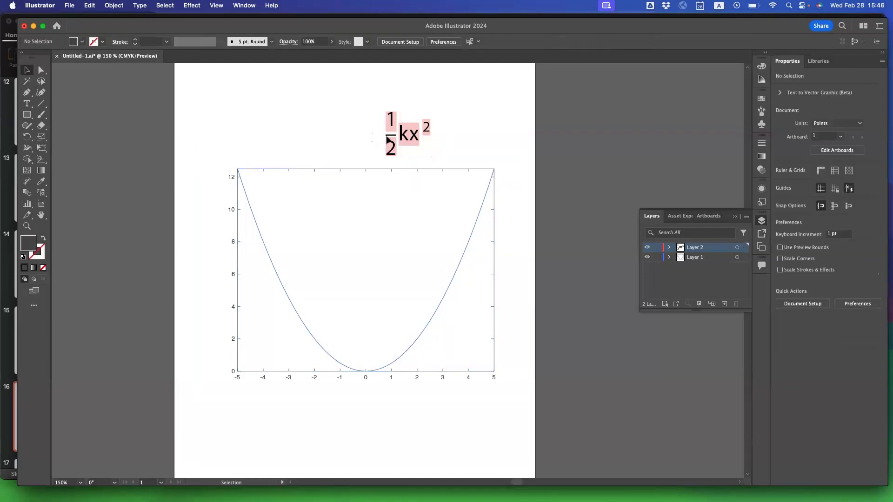
left_click_drag(409, 145, 483, 145)
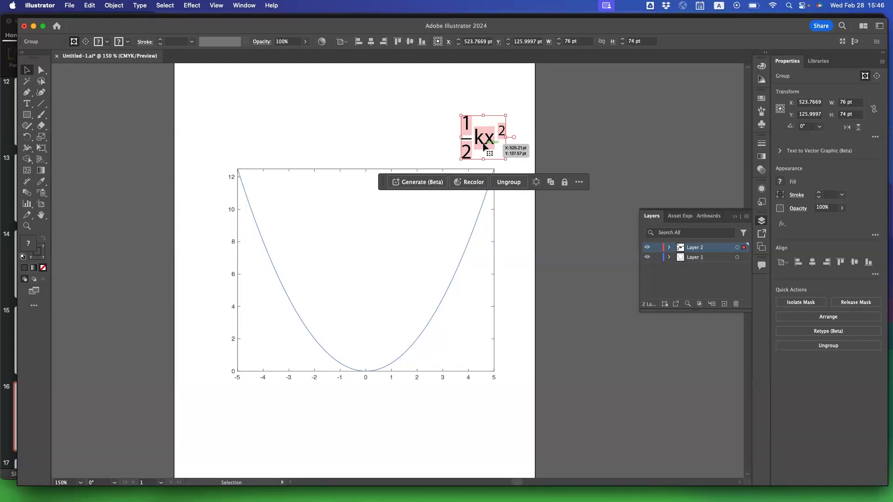
mouse_move(474, 138)
left_mouse_down()
mouse_move(433, 131)
mouse_move(466, 138)
left_mouse_up()
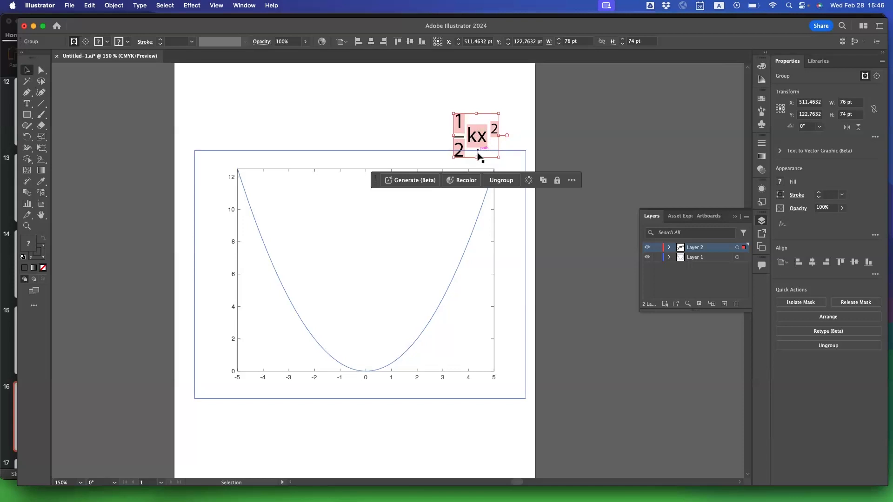
Create a new layer above Layer 2, then lock and hide Layers 1 and 2.
left_click(725, 305)
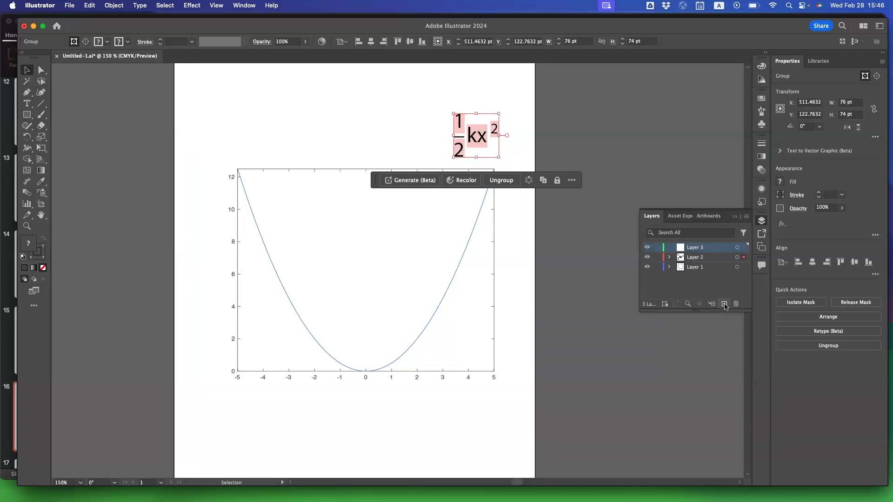
left_click(656, 258)
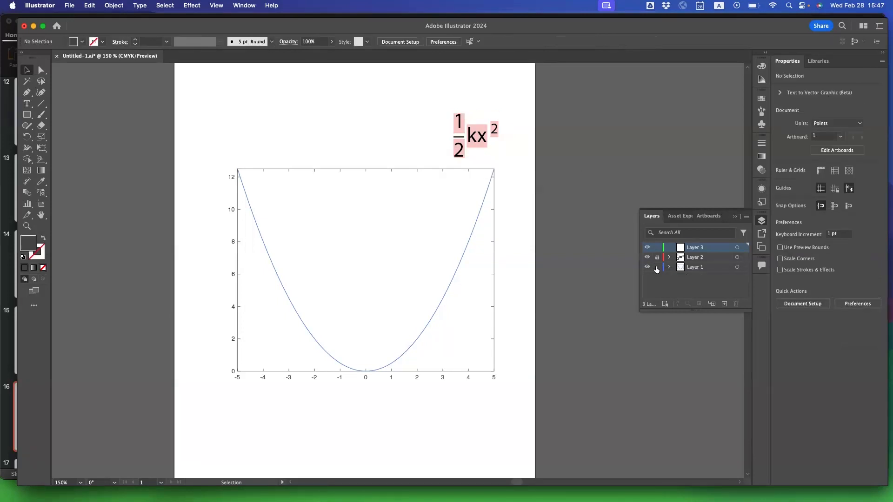
left_click(656, 267)
left_click(646, 267)
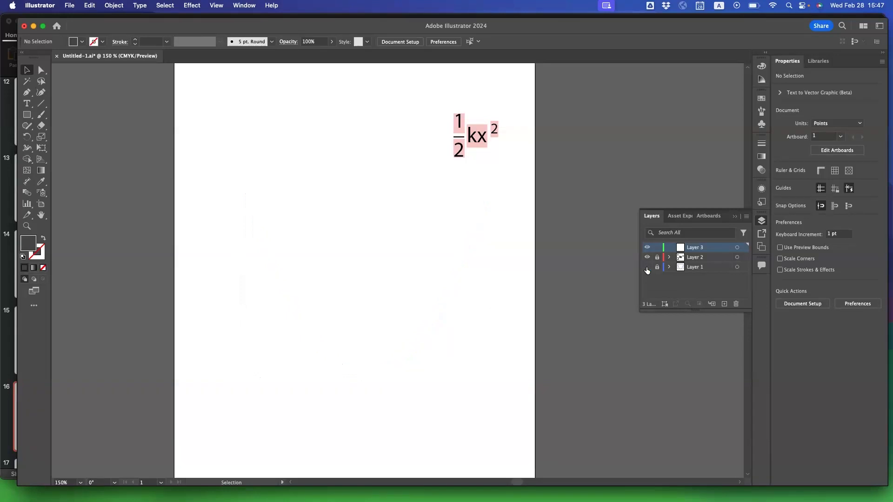
left_click(646, 258)
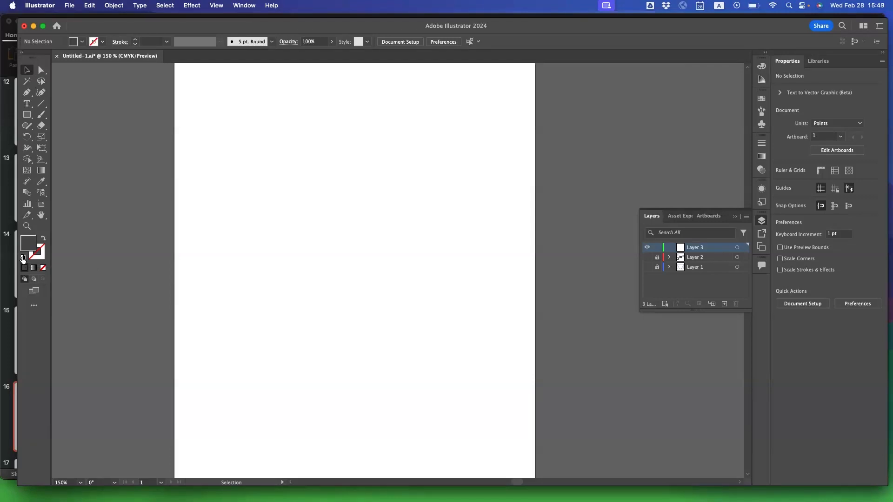
Reset to the default fill and stroke and draw a circle about 175 pt in diameter on Layer 3 with the Ellipse tool.
left_click(23, 258)
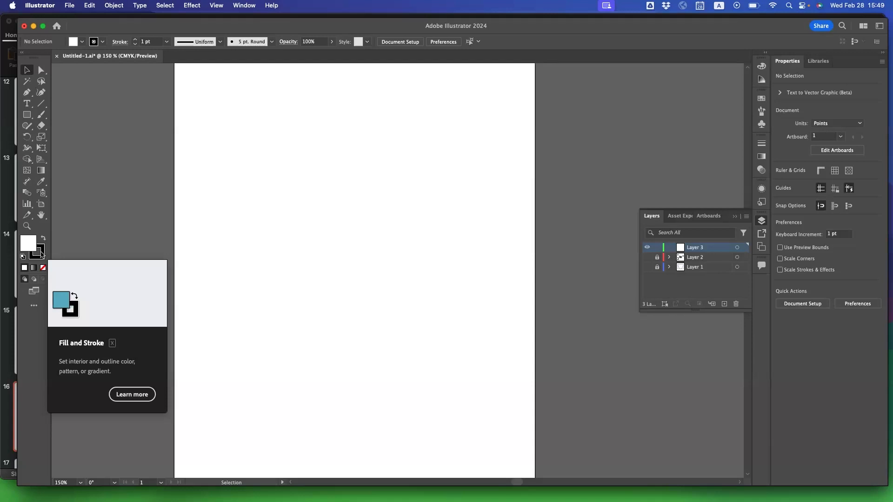
left_click(27, 116)
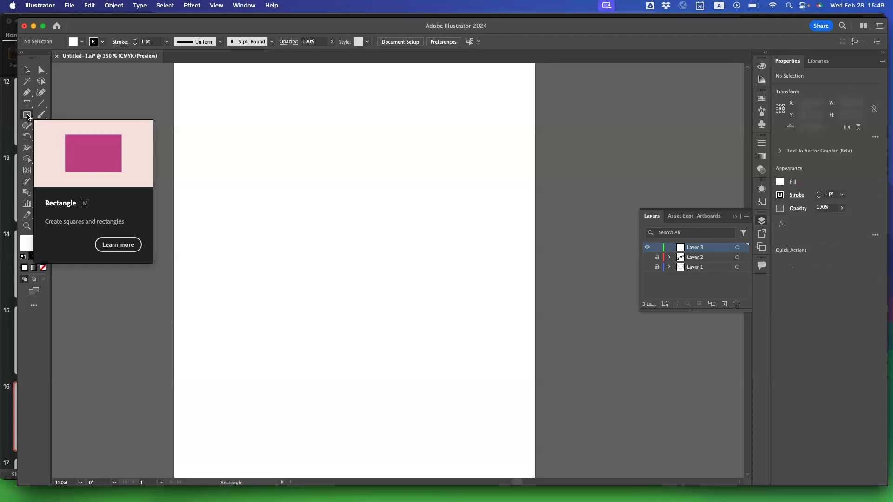
left_click(28, 116)
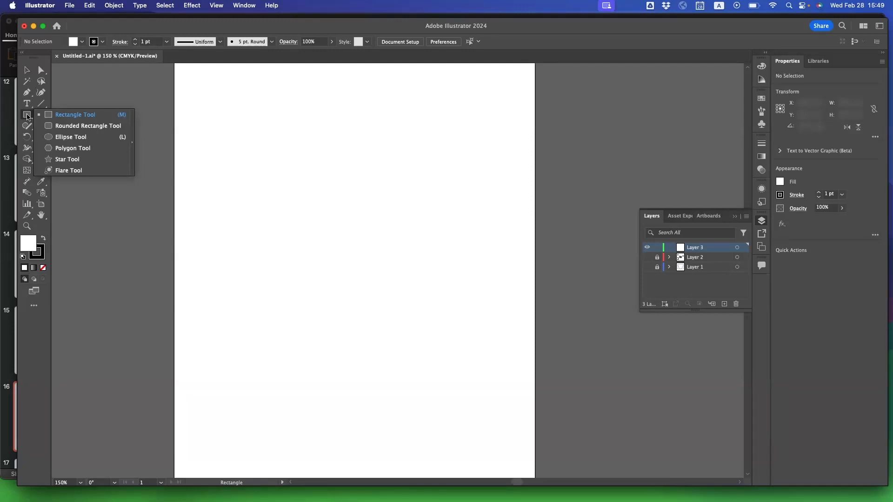
left_click(71, 137)
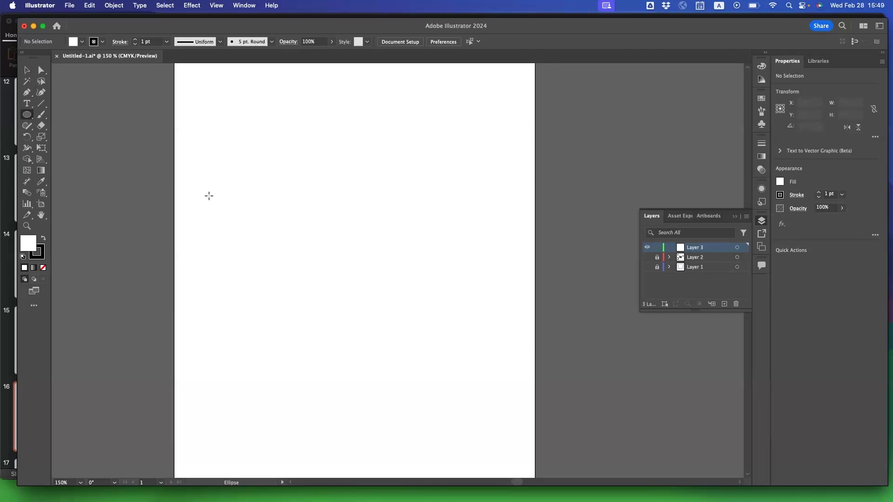
left_click_drag(209, 195, 349, 251)
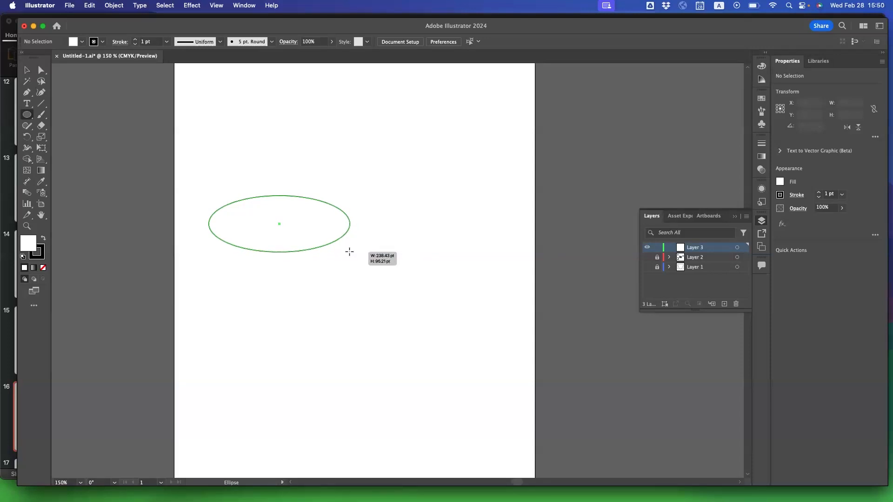
left_click_drag(349, 251, 321, 300)
key("shift")
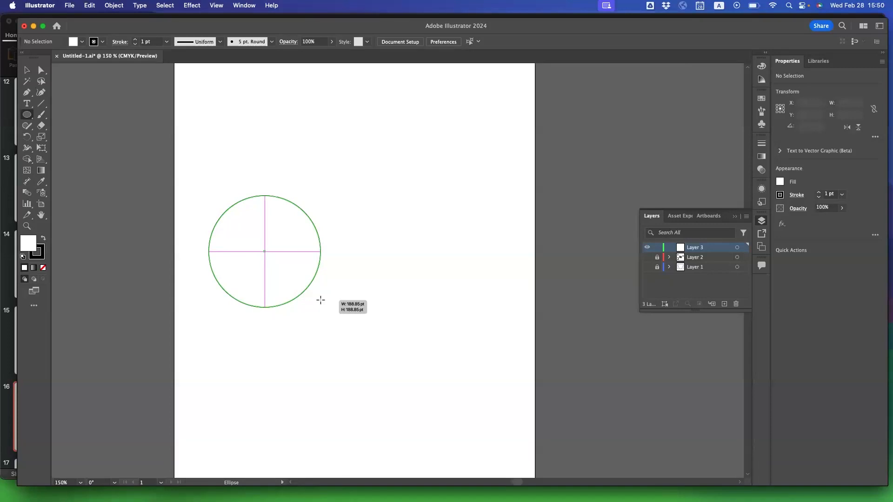
left_click_drag(321, 299, 284, 279)
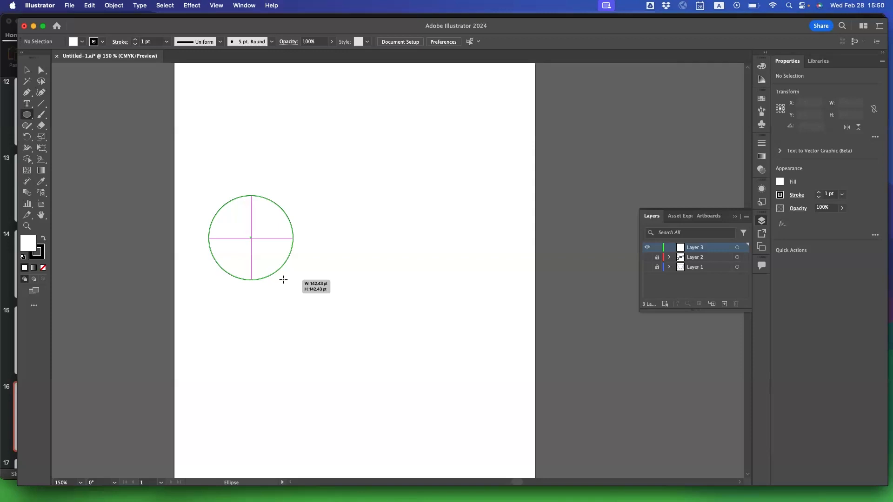
left_click_drag(283, 279, 290, 299)
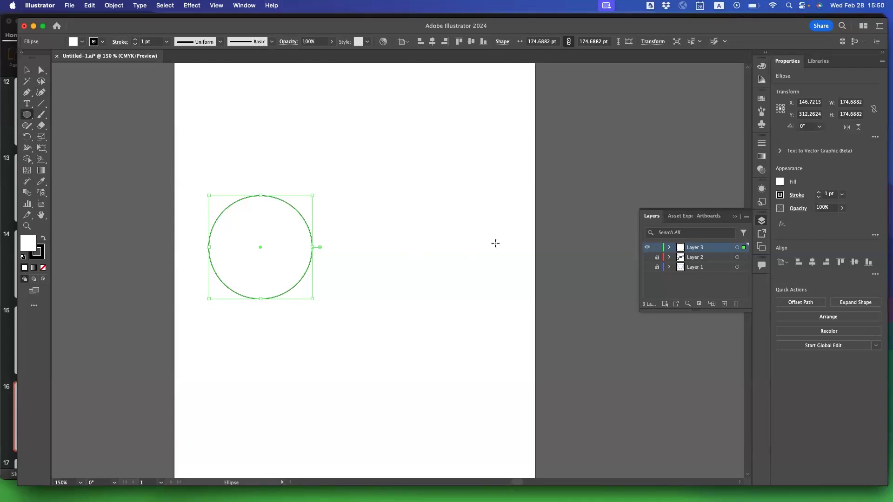
scroll(520, 240, "up", 2)
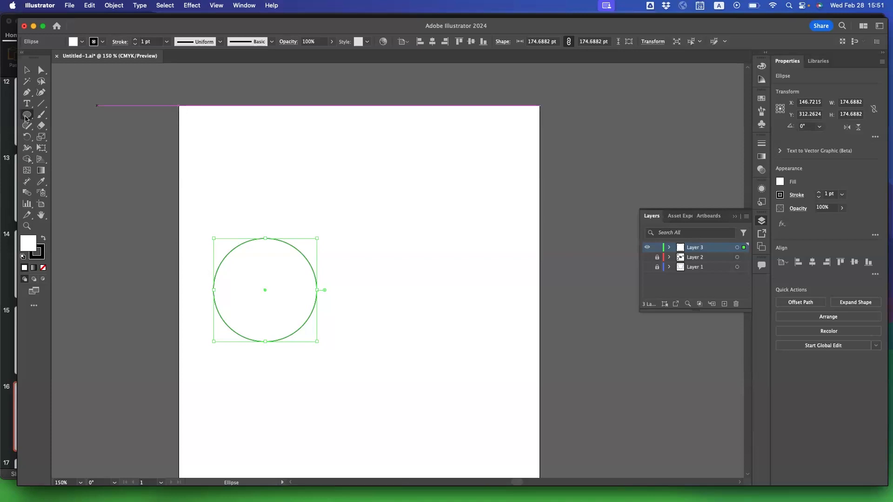
Add a second circle with width and height of 174.6882 pt to the right of the first circle by entering exact dimensions.
left_click(365, 227)
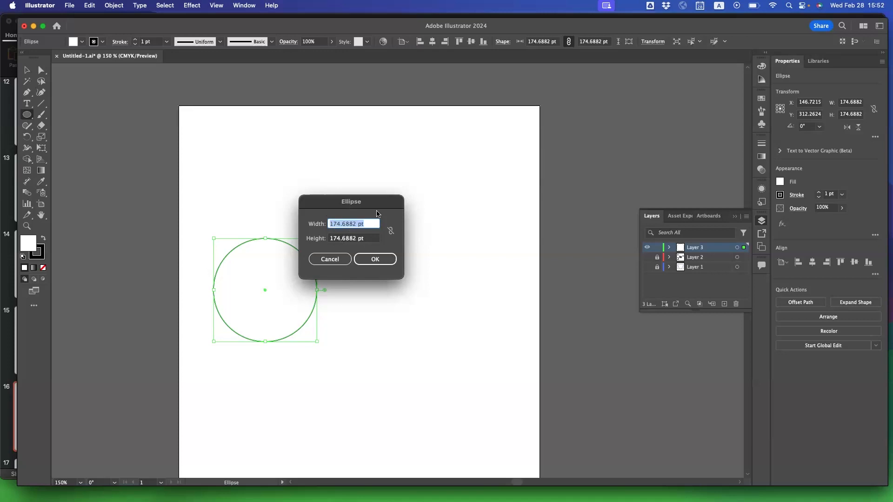
left_click(376, 260)
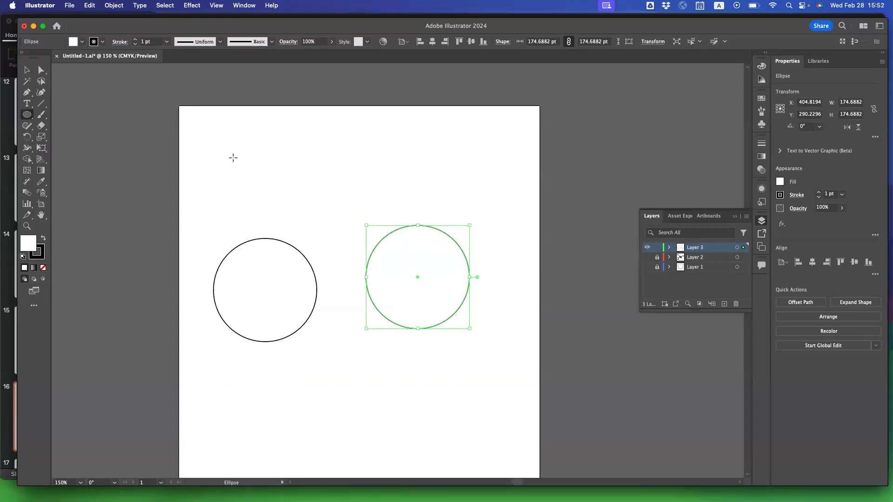
Draw two hexagons with the Polygon tool: a large one overlapping the left circle and one about 54 pt in radius above the right circle.
left_click(27, 117)
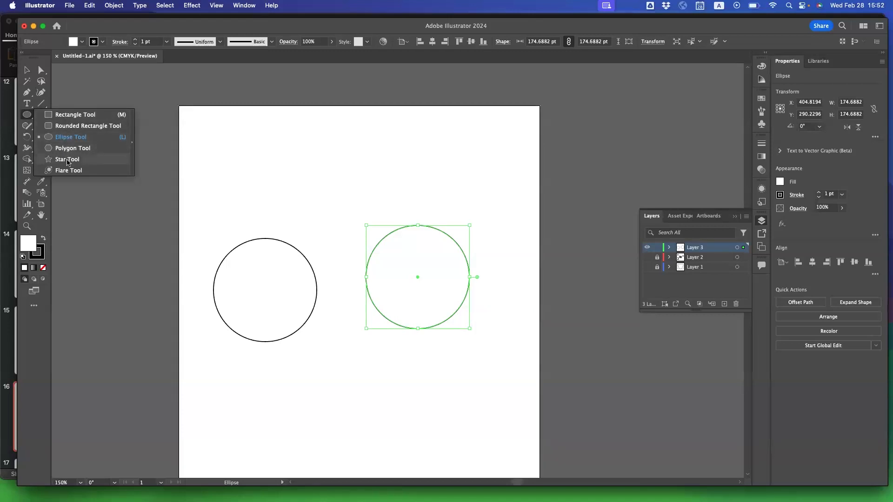
left_click(26, 116)
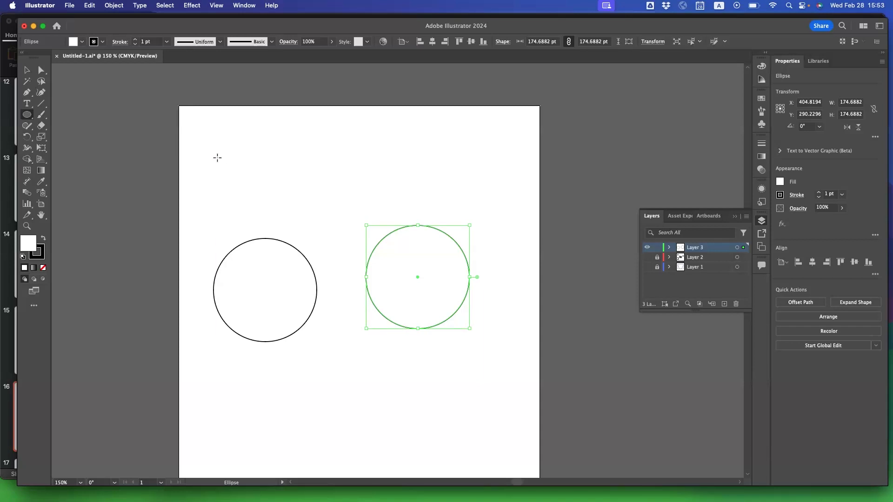
left_click(26, 115)
left_click_drag(24, 116, 69, 149)
mouse_move(278, 199)
left_mouse_down()
mouse_move(328, 223)
mouse_move(339, 250)
left_mouse_up()
left_click_drag(432, 181, 458, 200)
Create a triangle between the two circles as a 3-sided polygon with a radius of 53.9804 pt, and deselect it.
left_click(346, 299)
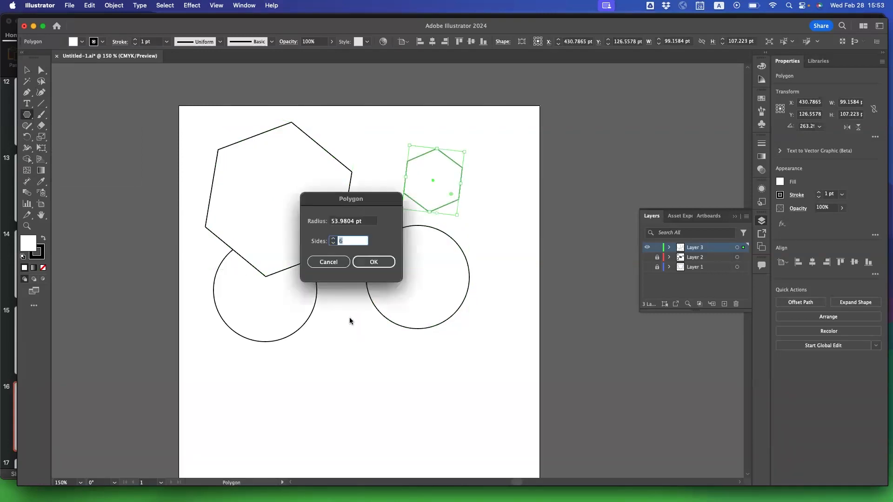
left_click(333, 244)
left_click(333, 244)
left_click(333, 244)
left_click(371, 260)
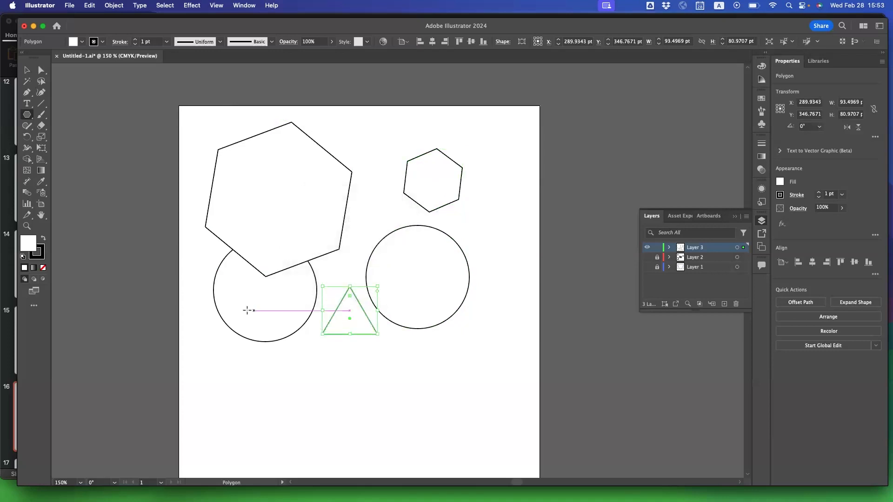
left_click(27, 71)
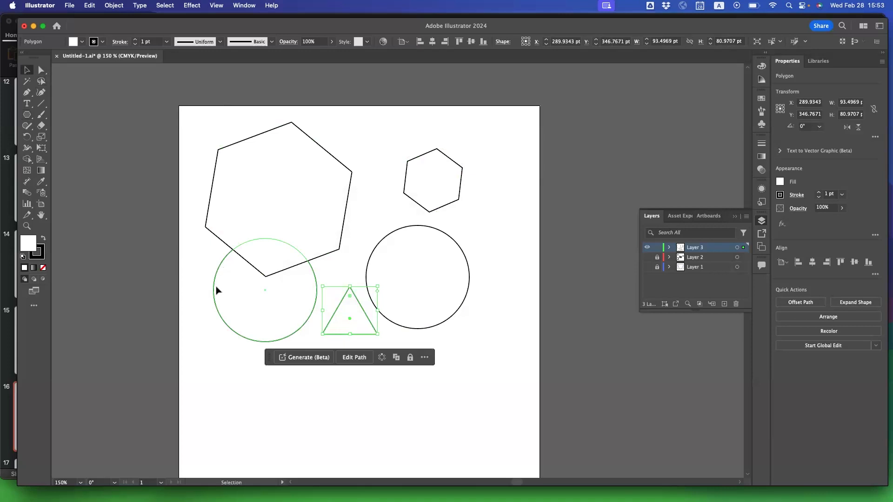
left_click(212, 345)
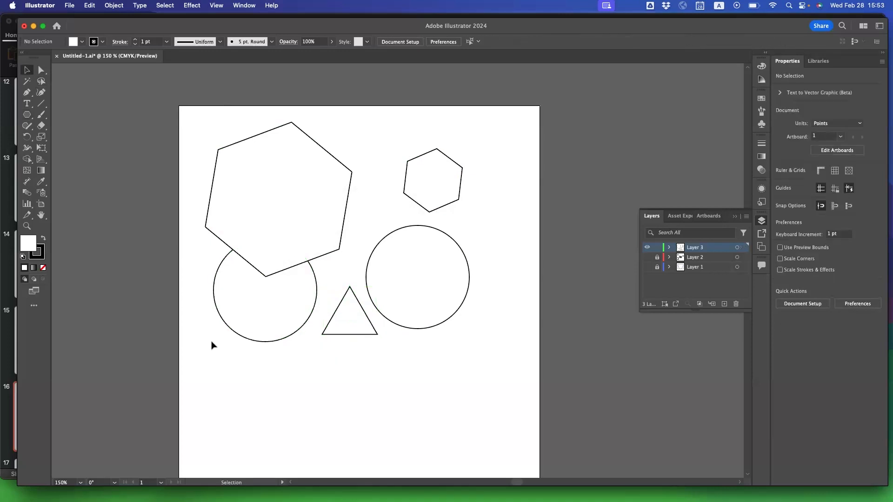
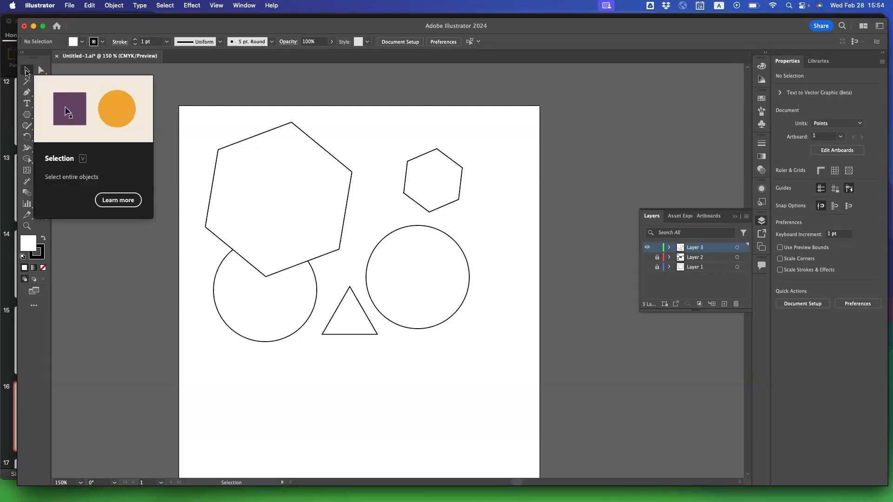
Use the Selection tool to select the circles and hexagons one at a time.
left_click(28, 69)
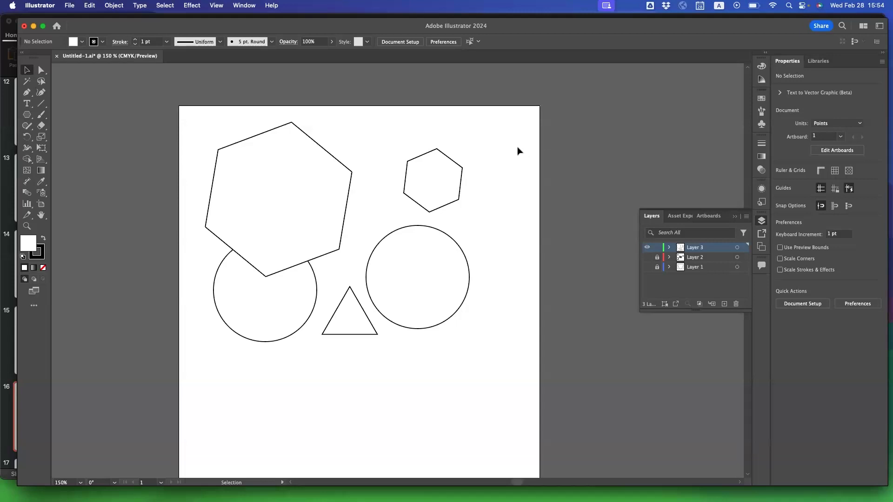
left_click(300, 204)
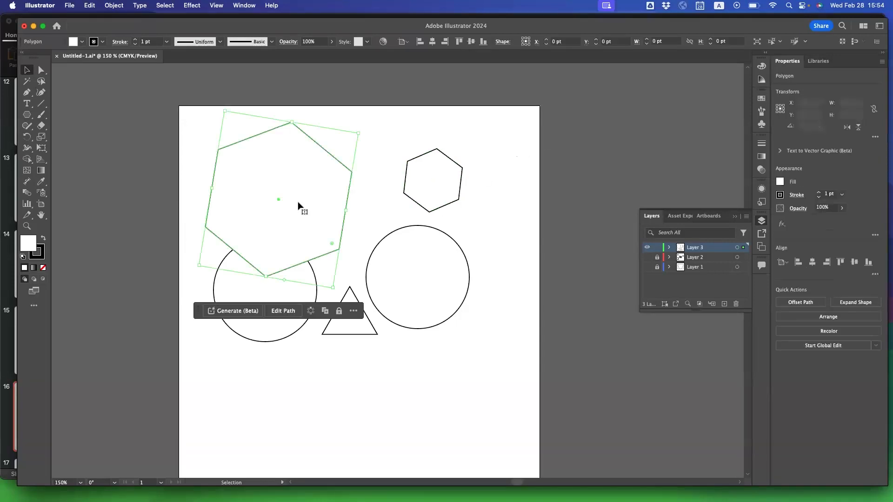
left_click(395, 269)
left_click(442, 185)
left_click(257, 312)
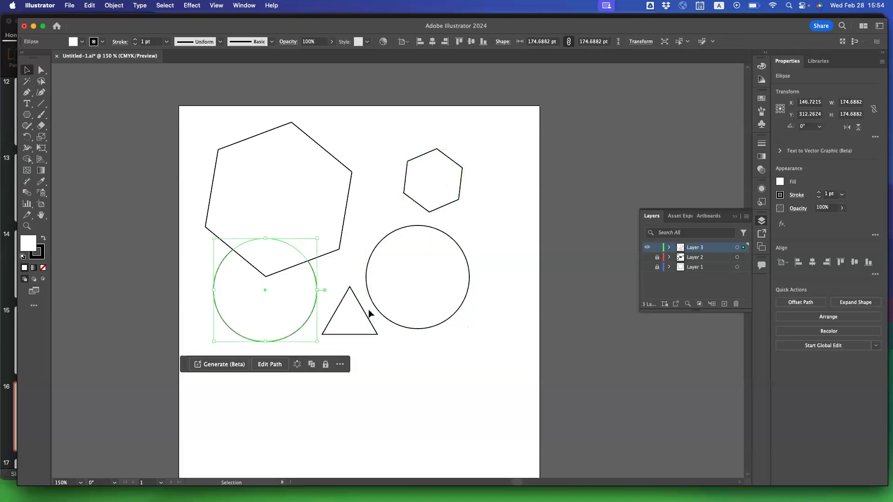
left_click(393, 298)
left_click(429, 183)
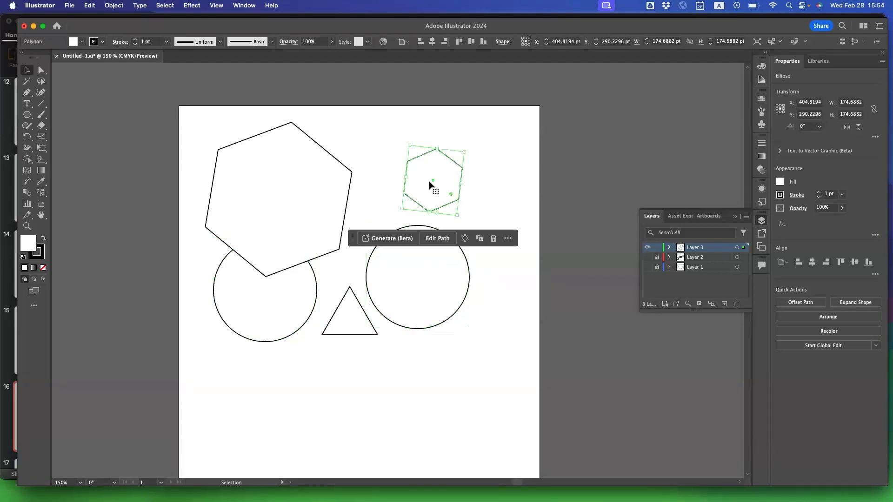
left_click(304, 204)
left_click(308, 317)
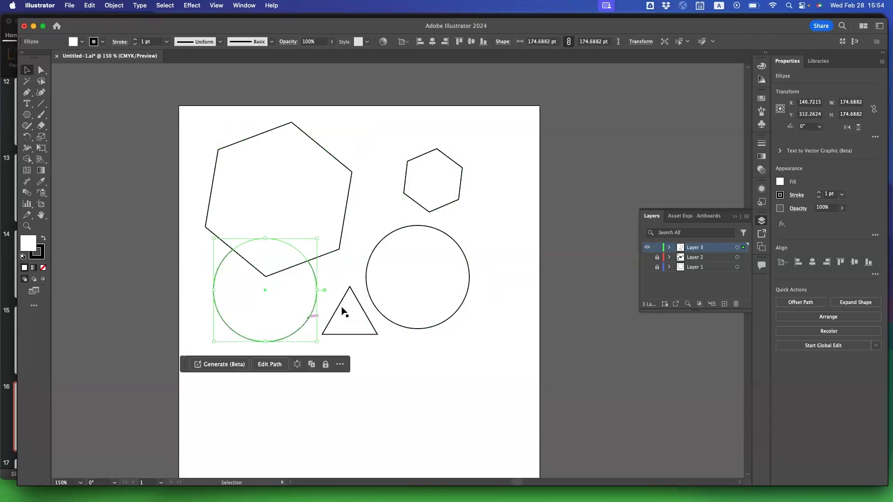
left_click(414, 291)
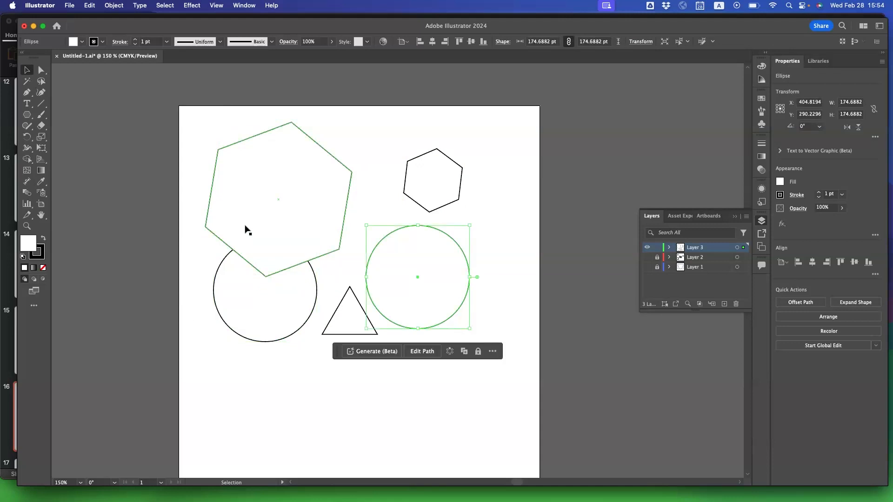
Delete both hexagons and the triangle, keeping only the two circles.
left_click(245, 226)
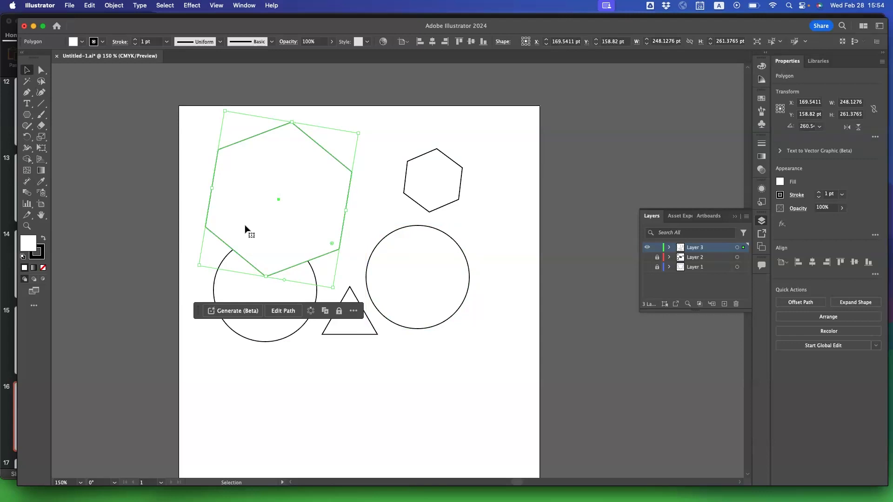
key("BackSpace")
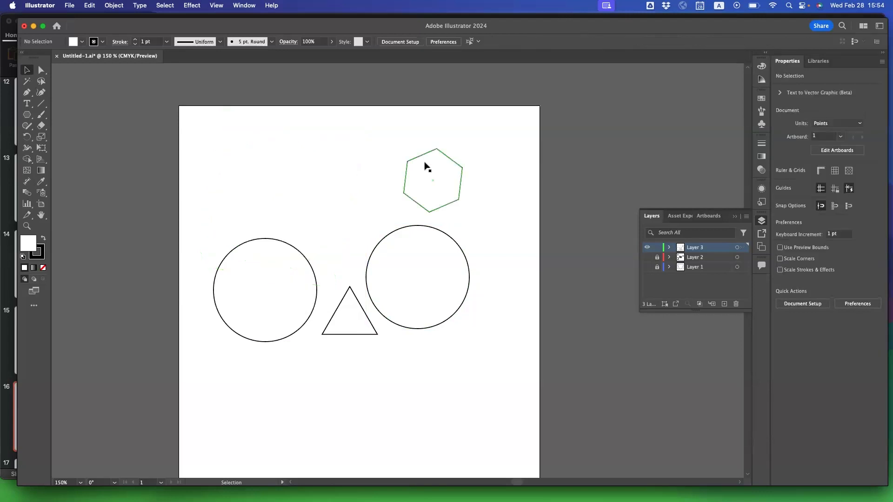
left_click(424, 187)
key("BackSpace")
left_click(361, 333)
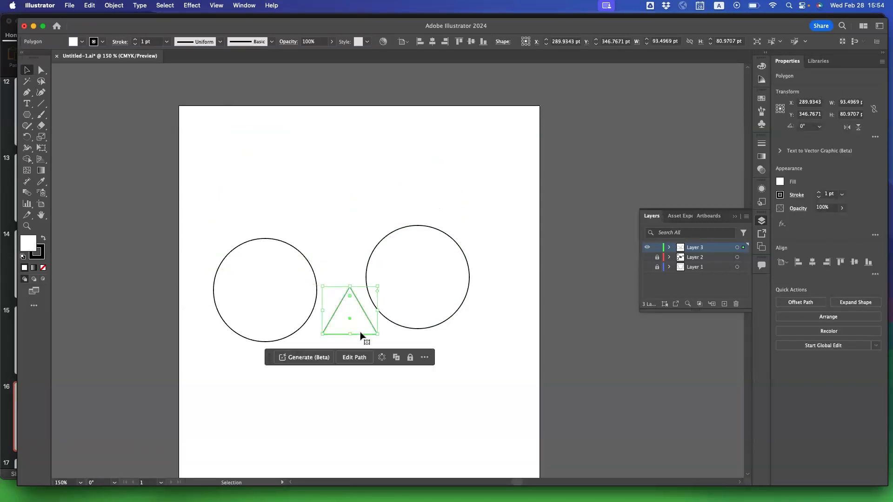
key("BackSpace")
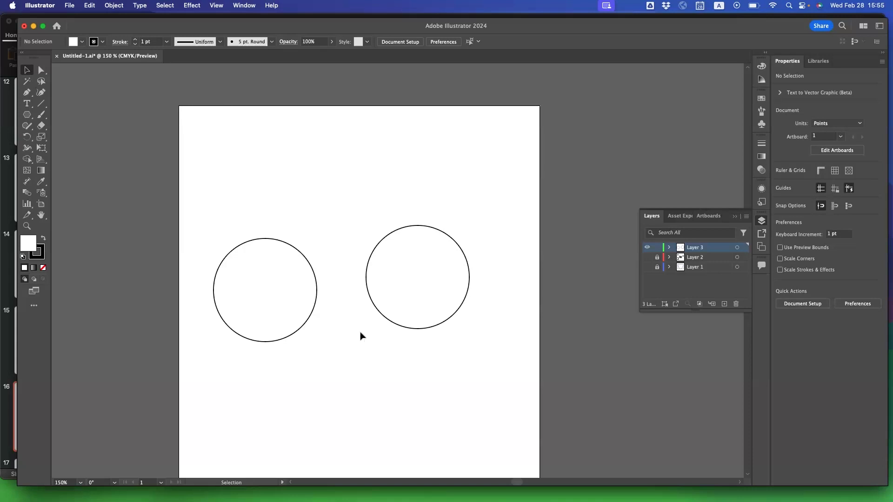
Move the right circle close beside the left one at the same height, and paste a copy of the left circle overlapping its right side.
left_click(281, 269)
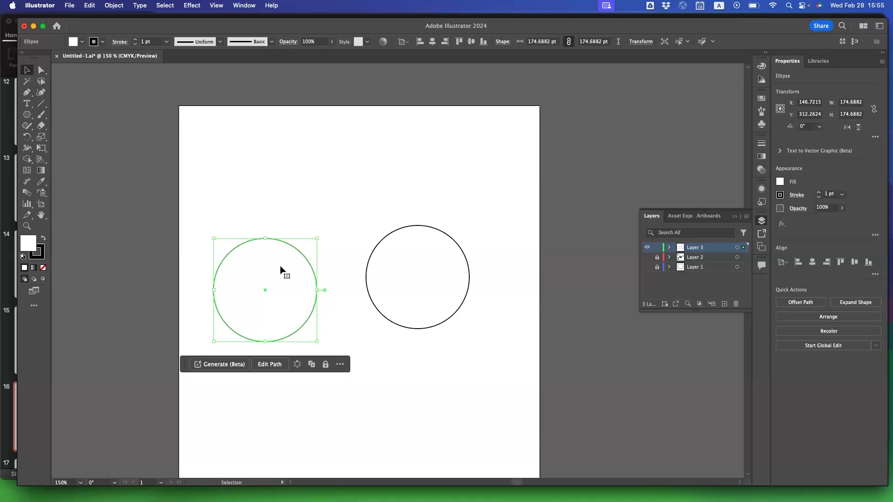
left_click_drag(389, 296, 325, 313)
left_click(275, 321)
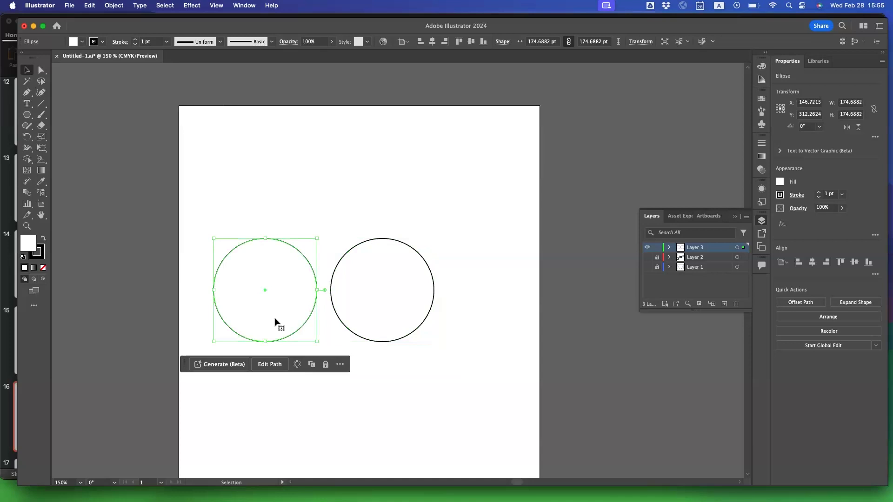
key("a")
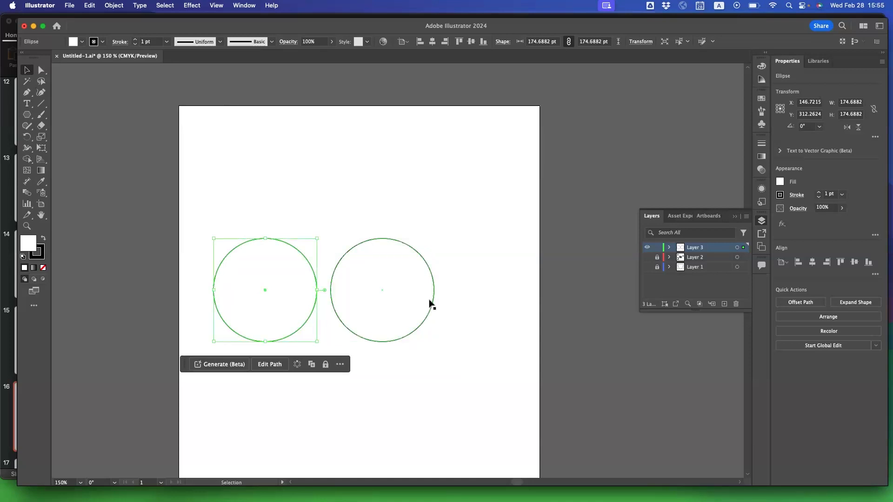
key("super+v")
left_click_drag(377, 297, 445, 289)
left_click(261, 316)
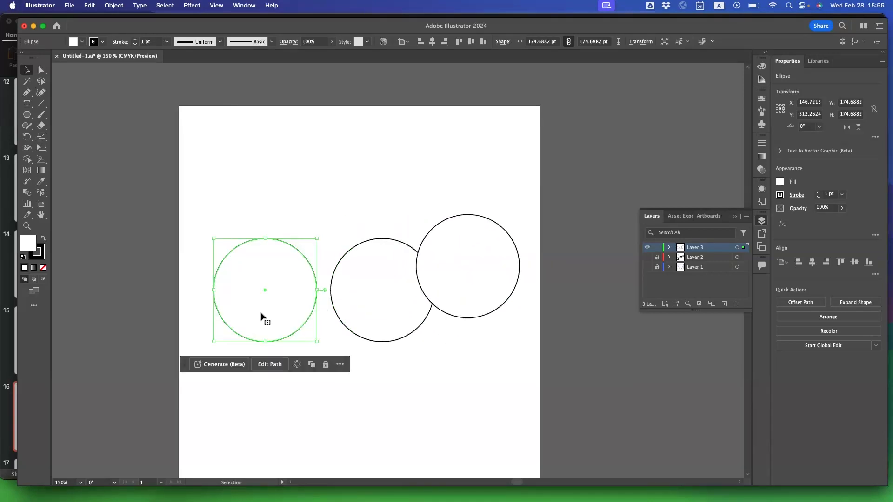
Move the pasted circle to the right of the other two, level with them at about X 537 pt, Y 312 pt.
left_click(442, 303)
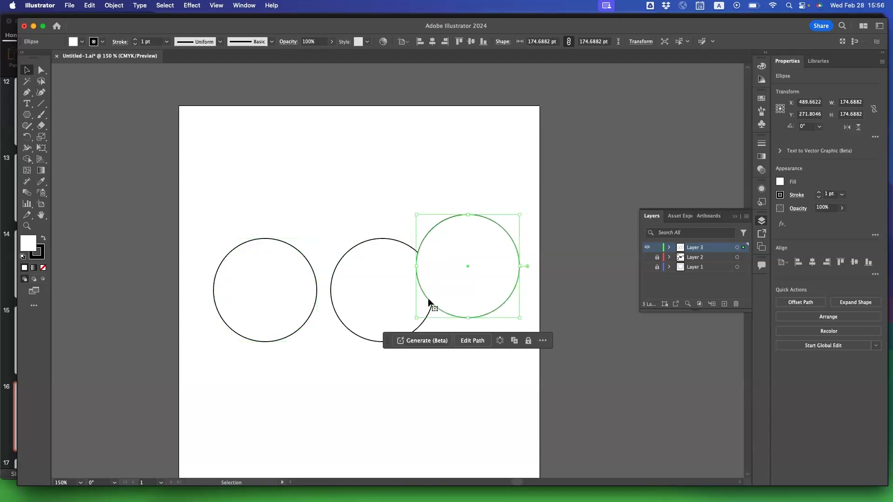
left_click(294, 310)
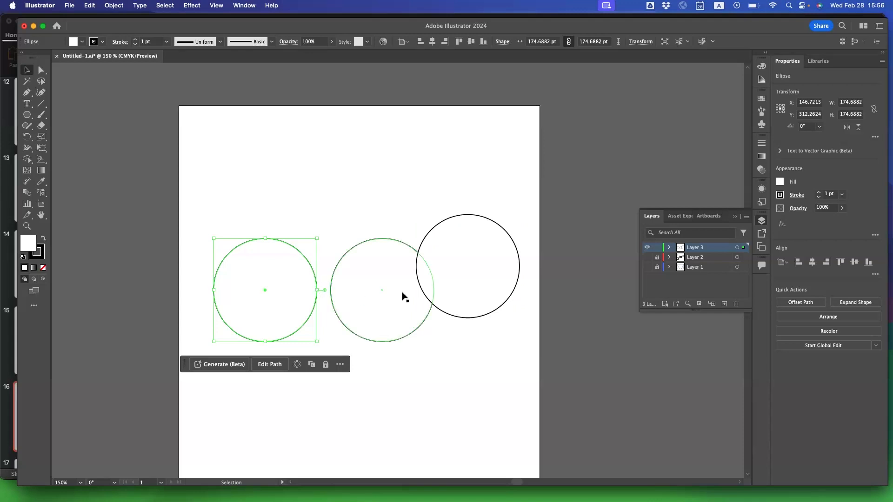
left_click_drag(442, 281, 350, 278)
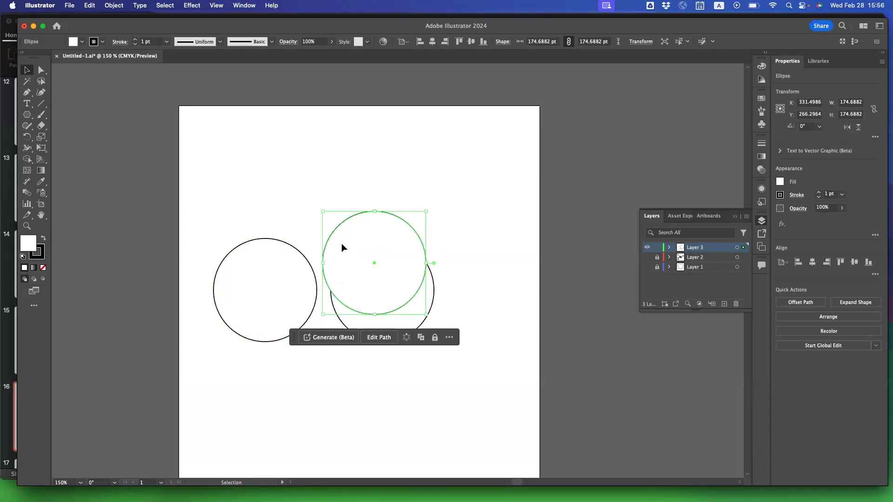
left_click_drag(343, 246, 464, 274)
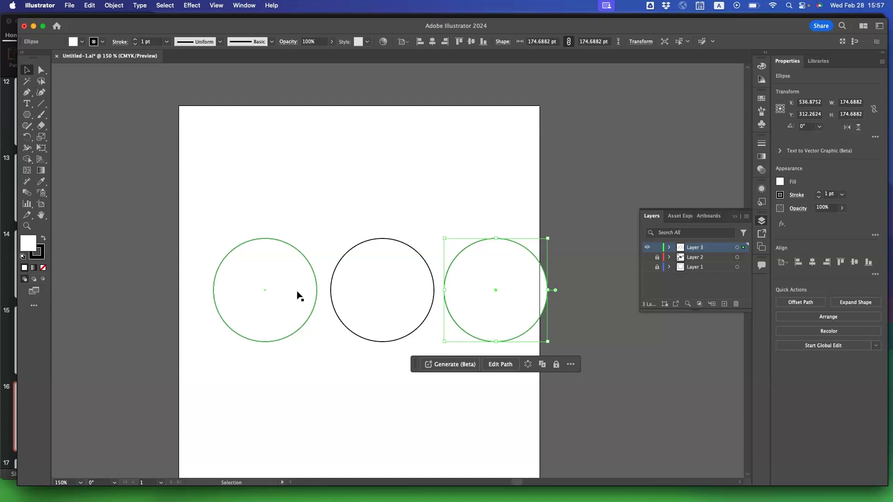
Spread the three circles across the artboard with their centers at about X 97 pt, 300 pt and 498 pt.
left_click_drag(259, 317, 235, 313)
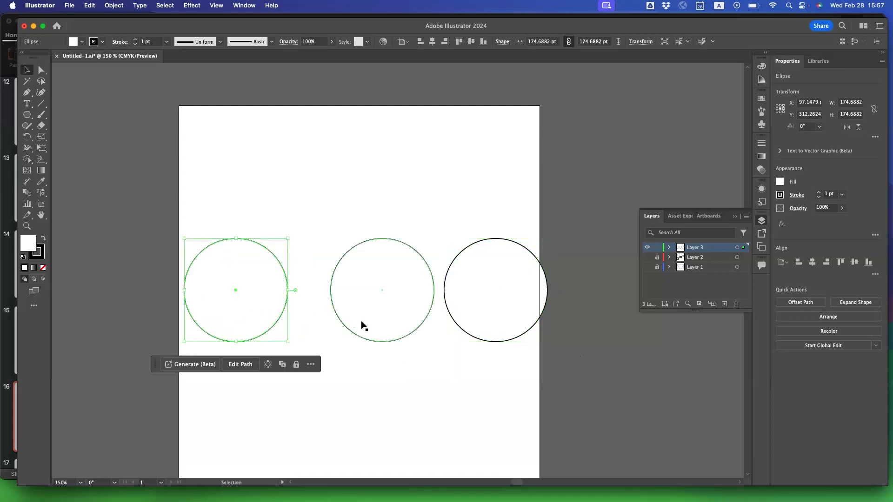
left_click_drag(352, 324, 326, 324)
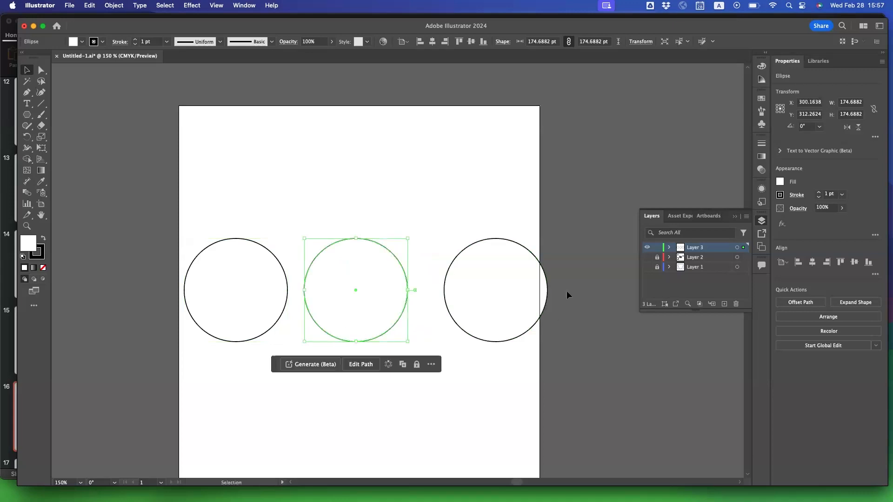
left_click_drag(498, 314, 487, 312)
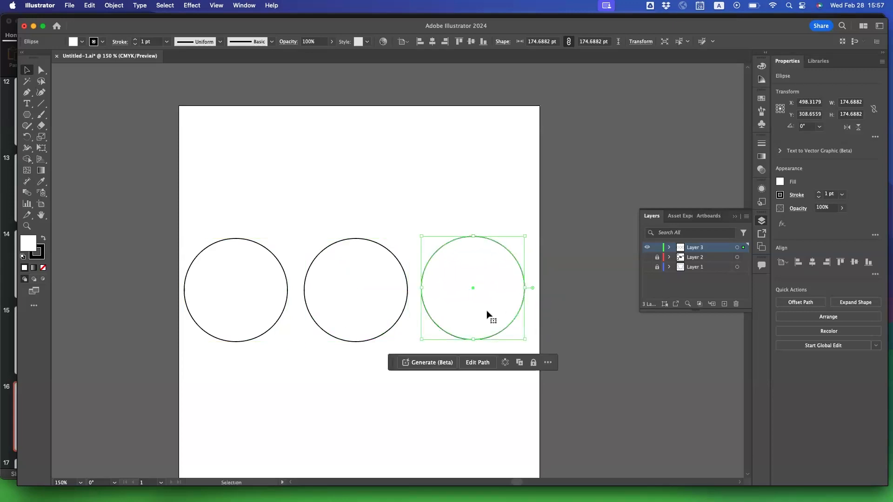
Practice selecting the circles singly and all three together, and clear the group selection.
left_click(261, 322)
left_click(351, 320)
left_click(427, 318)
left_click(378, 308, "shift")
left_click(282, 301, "shift")
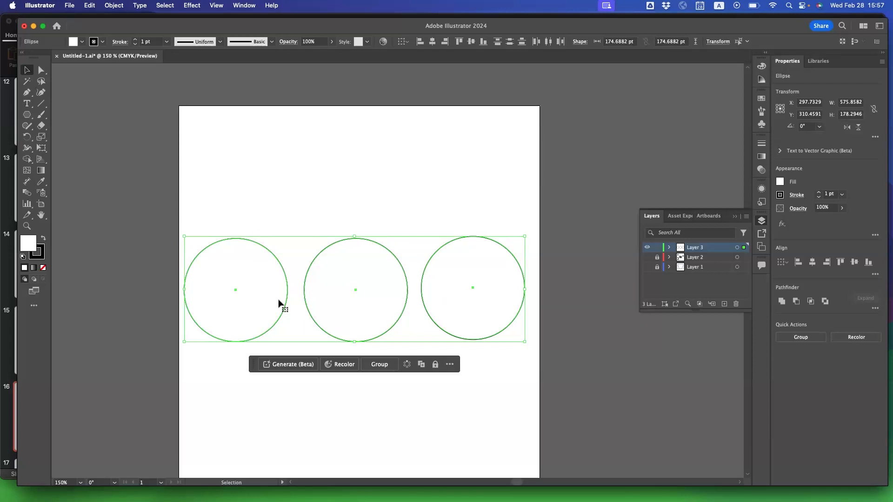
left_click(430, 389)
left_click(458, 322)
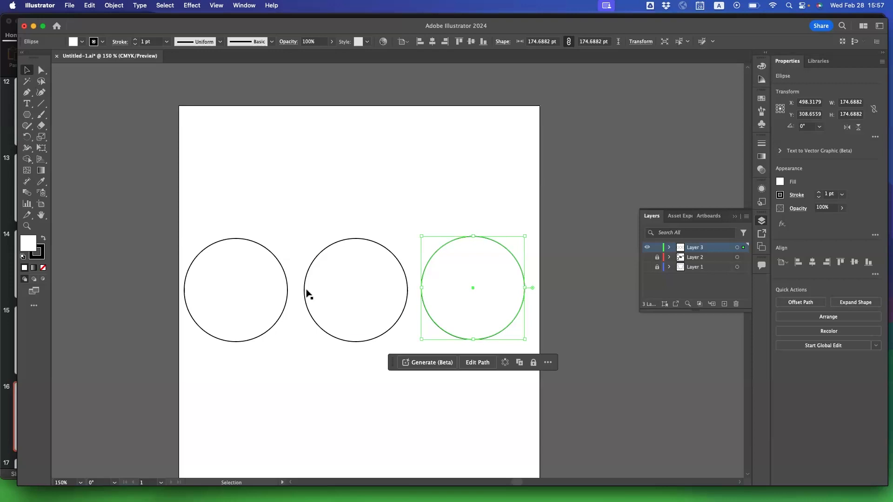
Squash the left circle vertically to about 154 pt high and undo the resize.
left_click(229, 309)
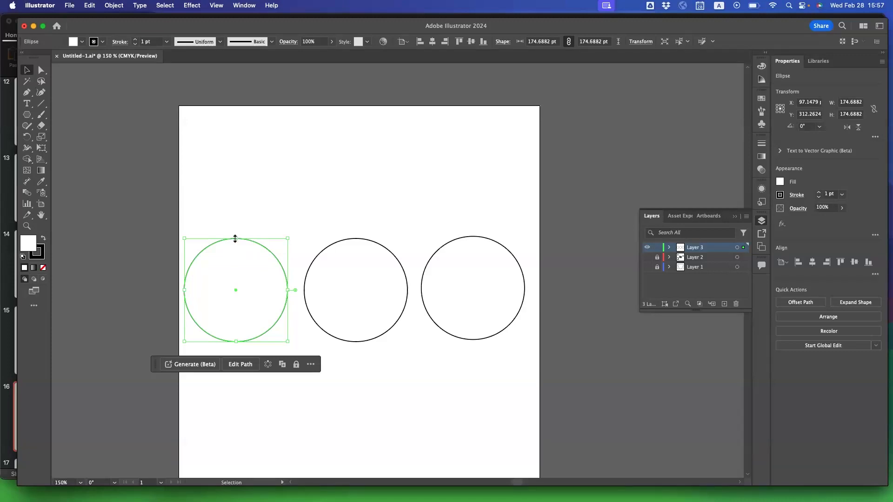
left_click_drag(235, 238, 214, 251)
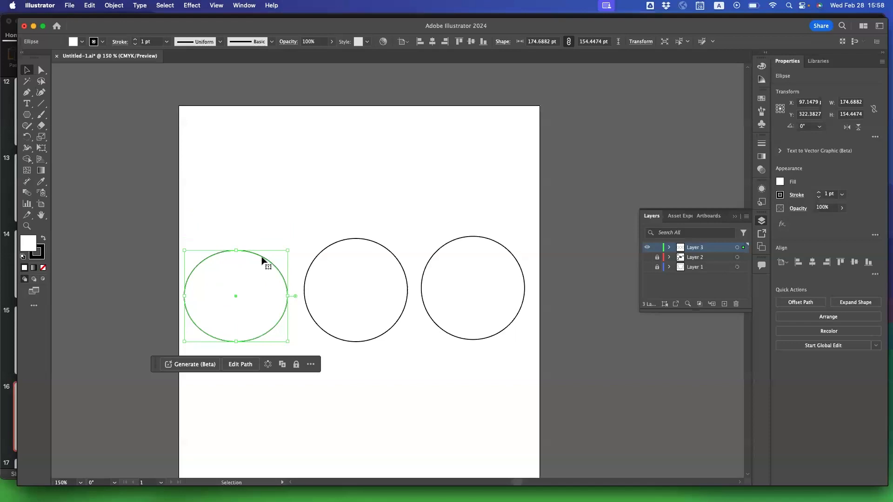
key("super+z")
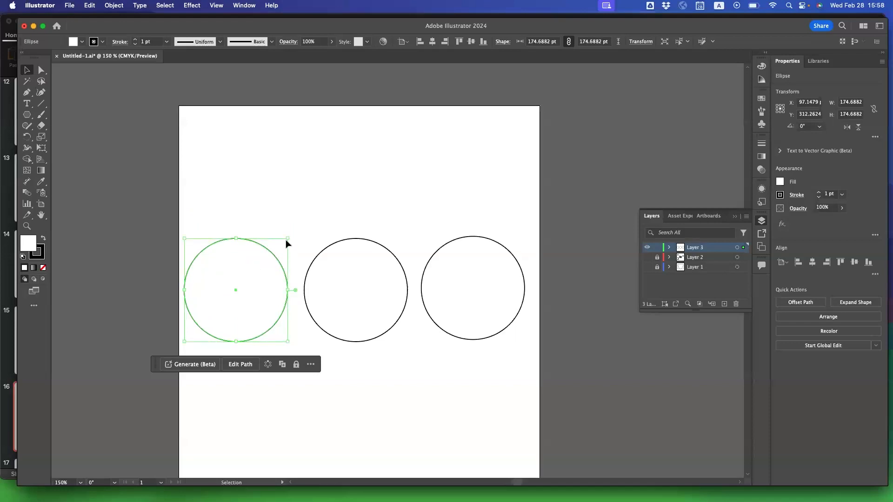
Try resizing the left circle from its corner and side and rotating it, restoring its original shape.
mouse_move(288, 238)
left_mouse_down()
mouse_move(273, 288)
mouse_move(235, 273)
mouse_move(301, 315)
mouse_move(225, 293)
mouse_move(311, 216)
mouse_move(271, 294)
mouse_move(246, 240)
mouse_move(295, 249)
left_mouse_up()
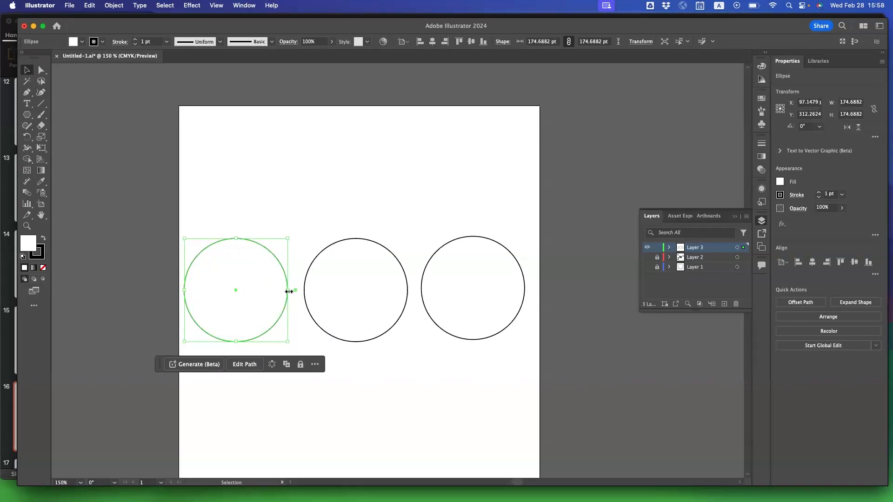
mouse_move(289, 291)
left_mouse_down()
mouse_move(210, 299)
mouse_move(363, 289)
mouse_move(253, 292)
mouse_move(288, 290)
left_mouse_up()
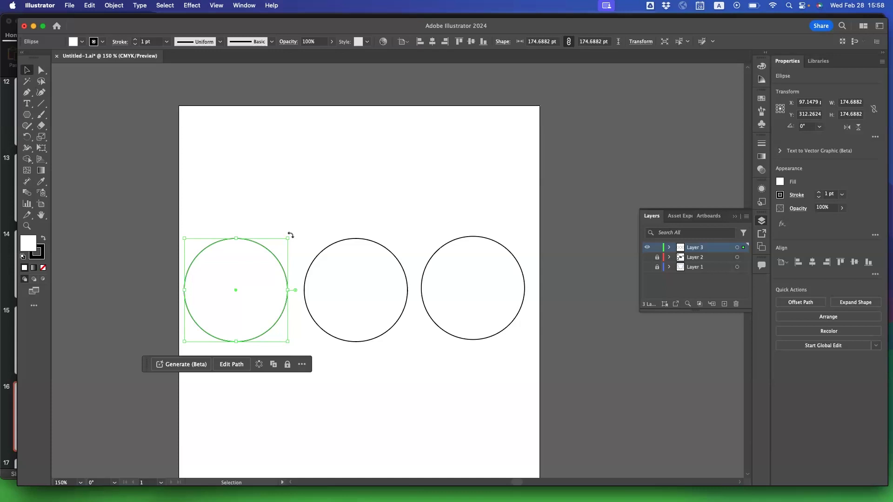
left_click_drag(290, 235, 290, 235)
Turn the left circle into an ellipse about 75.5 pt high, rotated to about 322.6° and raised level with the right circle, and deselect it.
left_click_drag(297, 258, 234, 298)
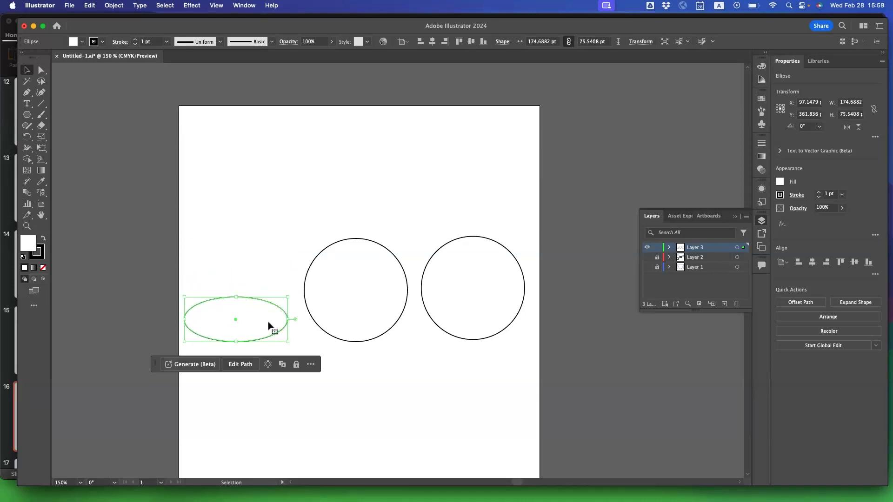
left_click_drag(293, 293, 284, 336)
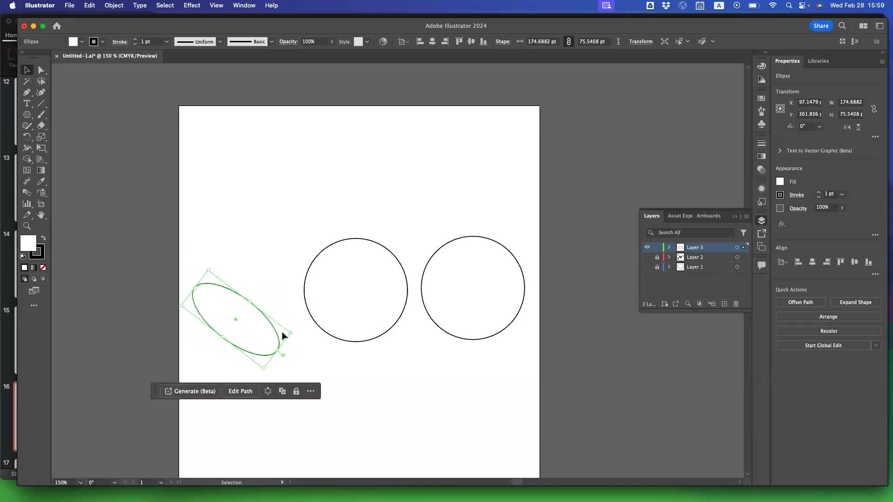
left_click_drag(228, 329, 230, 297)
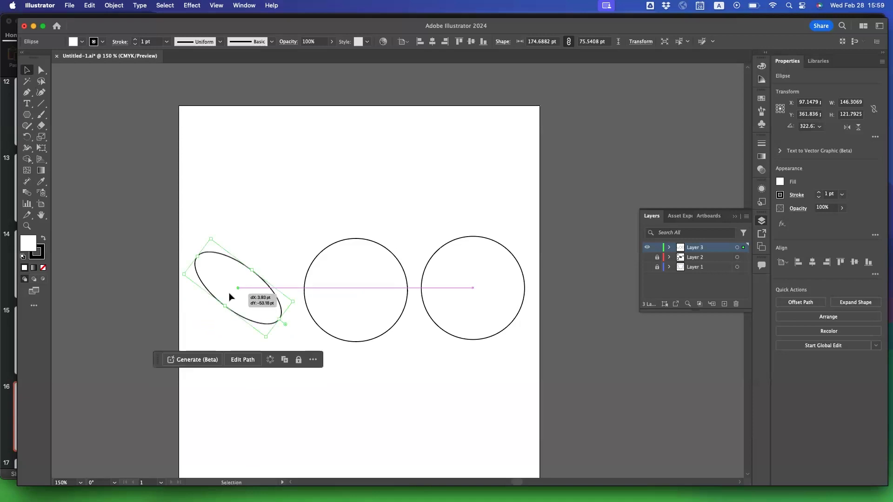
left_click(271, 234)
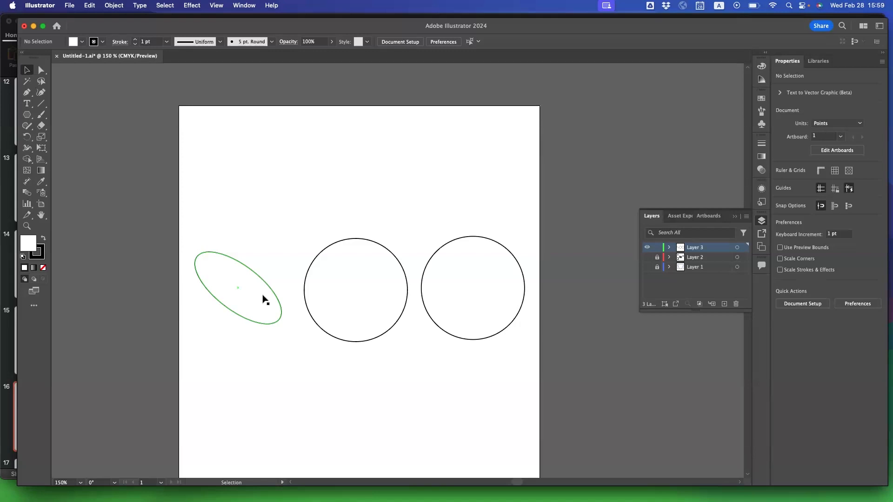
Select the left ellipse and set its fill color mixer to the HSB model.
left_click(220, 283)
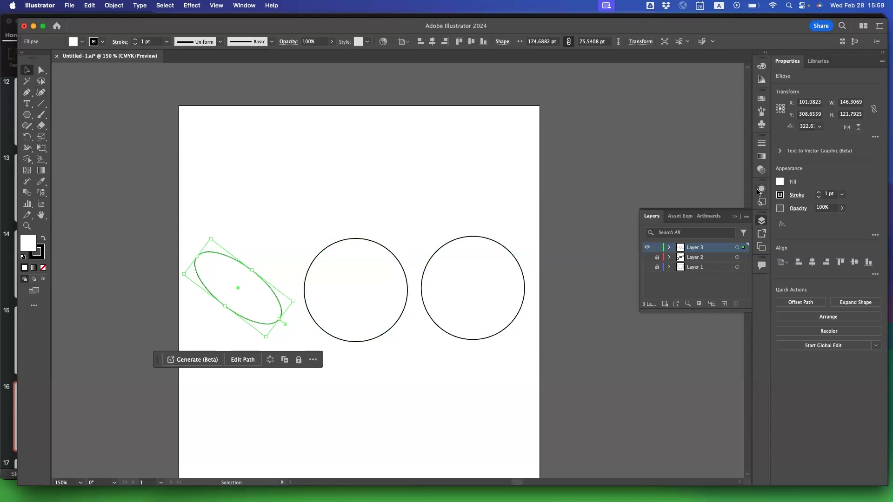
left_click(781, 181)
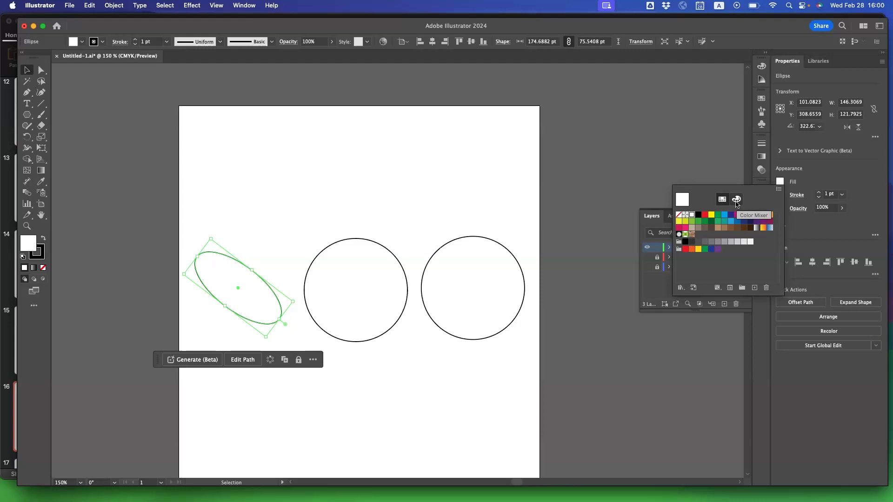
left_click(736, 201)
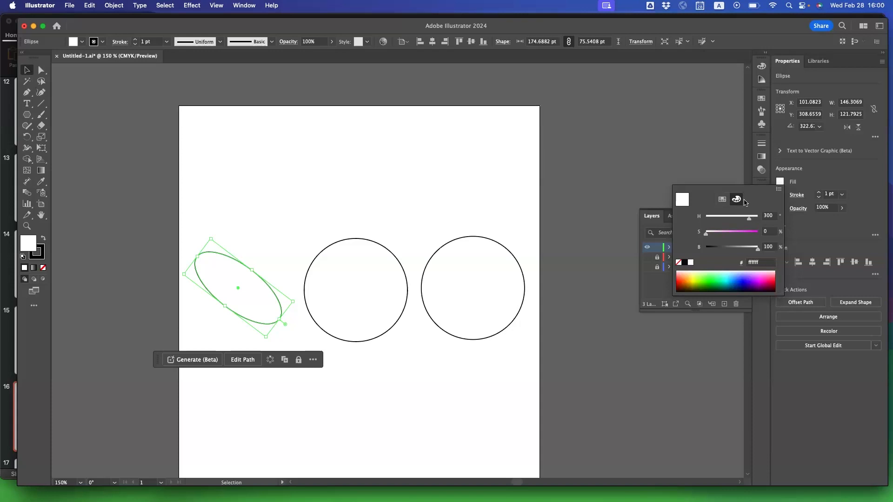
left_click(779, 190)
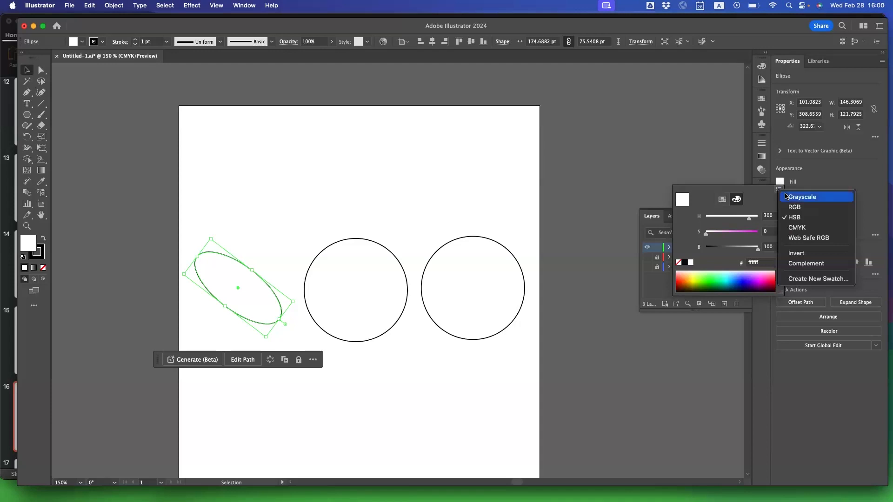
left_click(793, 219)
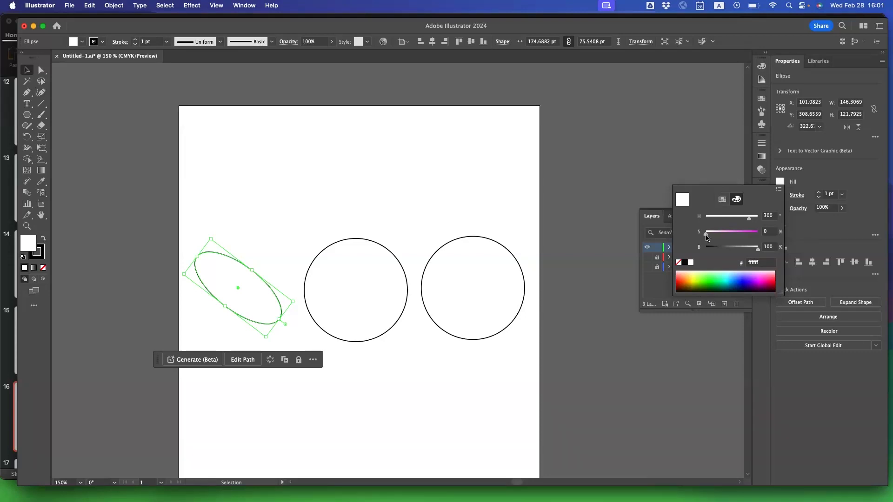
Try several hues, saturations and brightnesses for the ellipse's fill, ending on light teal with H 181, S 38, B 84.
left_click_drag(705, 235, 761, 235)
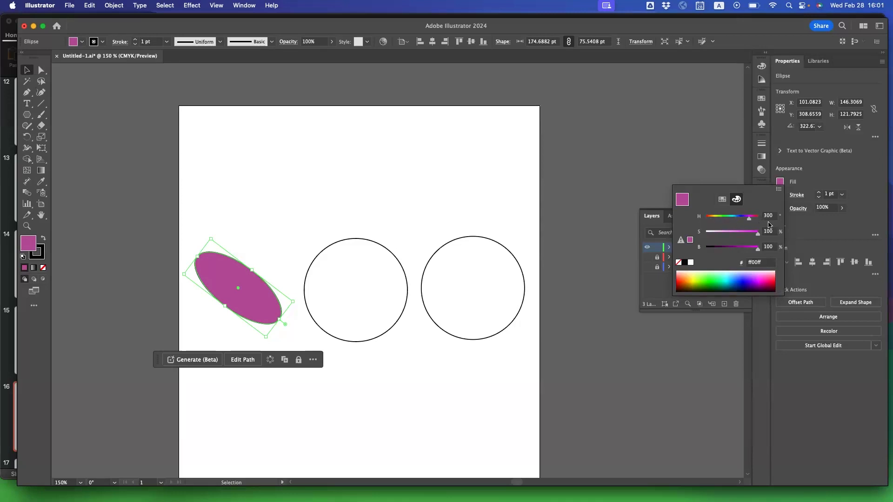
left_click_drag(749, 222, 721, 221)
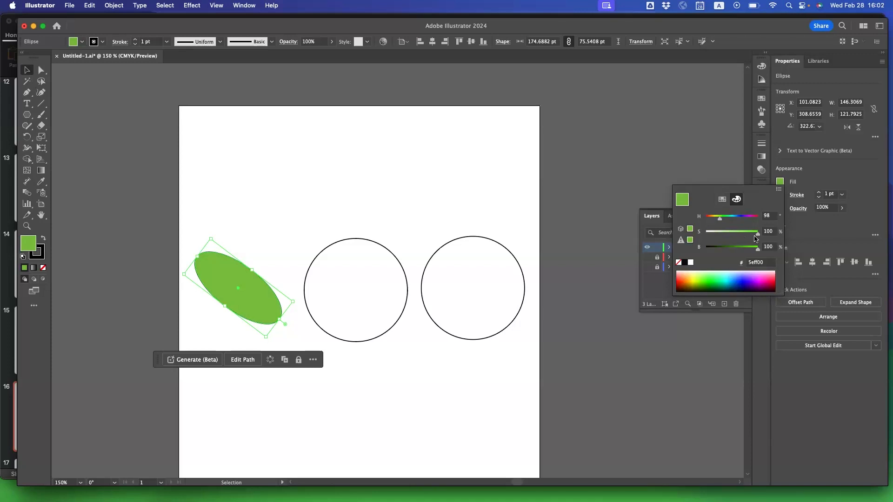
left_click_drag(759, 238, 736, 238)
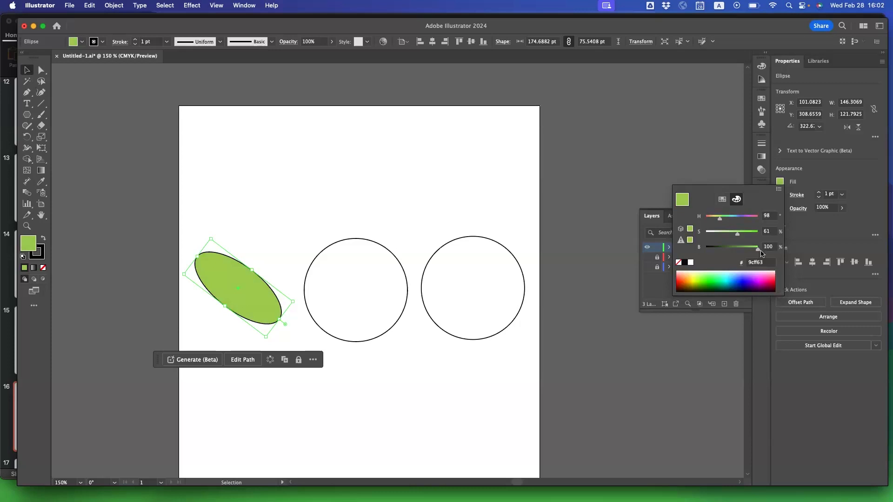
left_click_drag(759, 252, 701, 254)
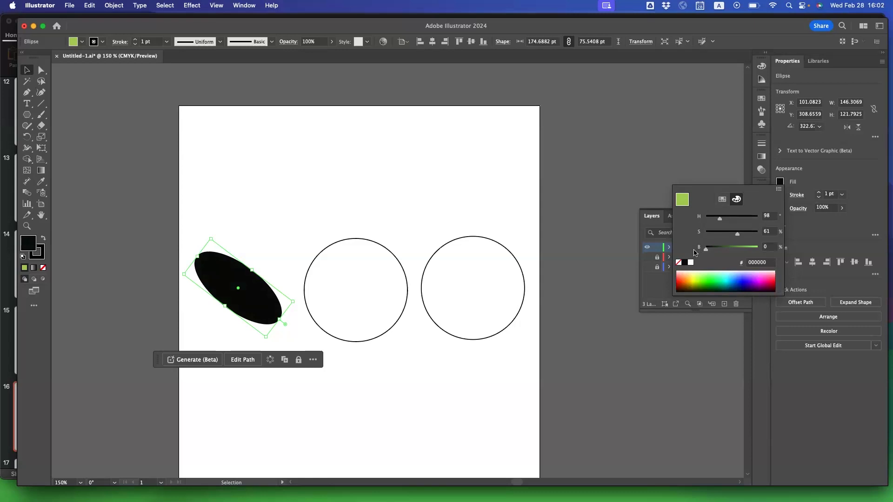
left_click_drag(705, 249, 733, 221)
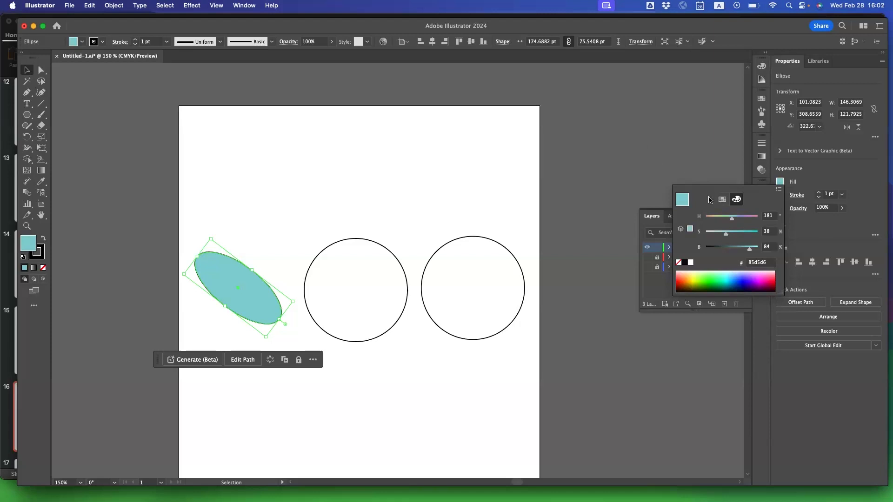
left_click(688, 168)
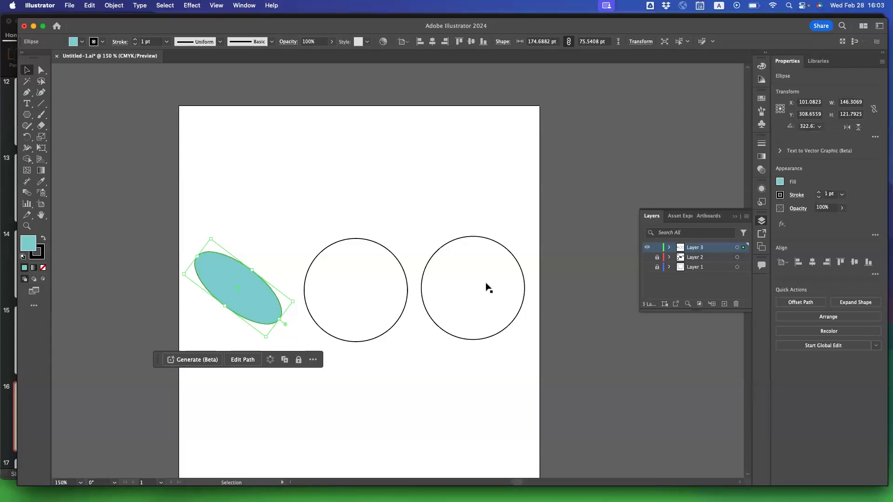
Color the ellipse's stroke pink with H 360, S 30, B 90 and deselect the ellipse.
left_click(780, 195)
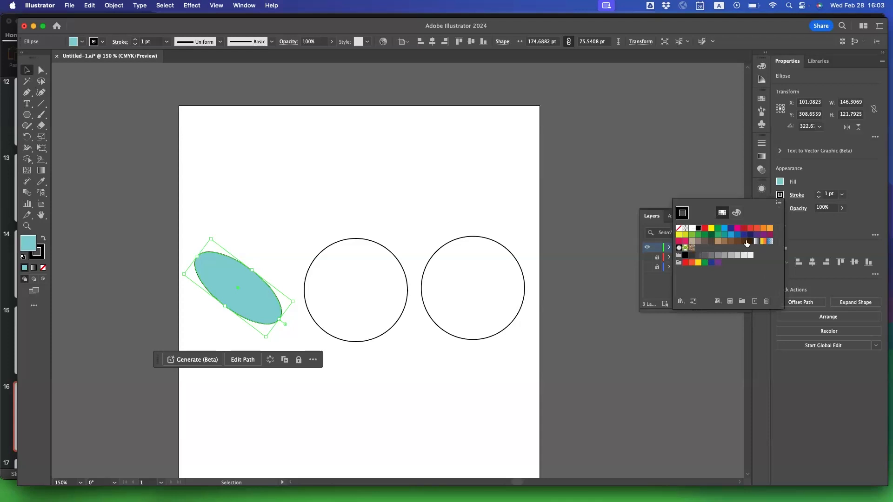
left_click(736, 214)
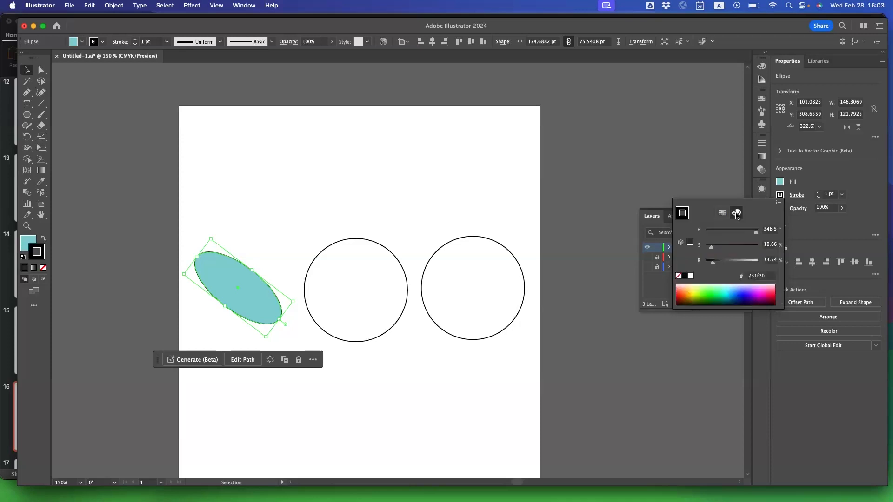
left_click(722, 248)
mouse_move(723, 250)
left_mouse_down()
mouse_move(742, 249)
mouse_move(742, 265)
mouse_move(753, 263)
mouse_move(726, 248)
mouse_move(758, 232)
mouse_move(721, 250)
left_mouse_up()
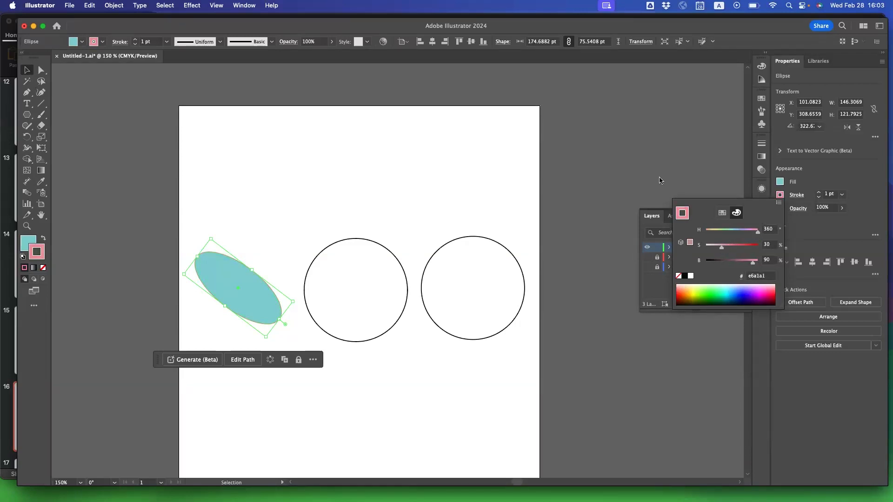
left_click(291, 318)
left_click(269, 308)
left_click(329, 353)
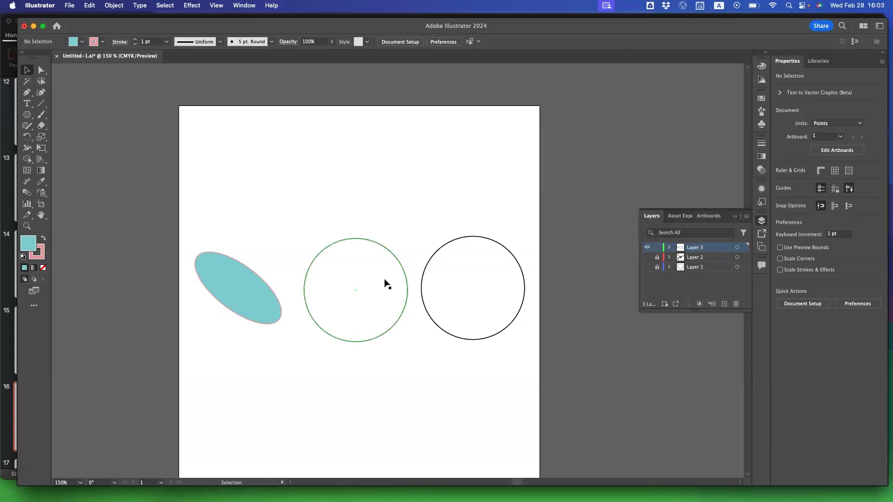
Fill the middle circle with light green, H 137, S 44, B 100.
left_click(386, 308)
left_click(468, 303)
left_click(367, 309)
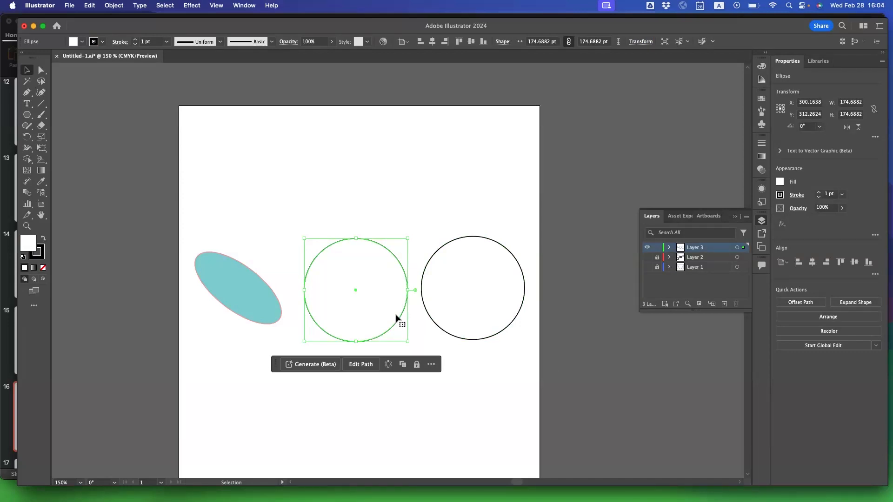
left_click(779, 181)
left_click_drag(736, 218, 728, 235)
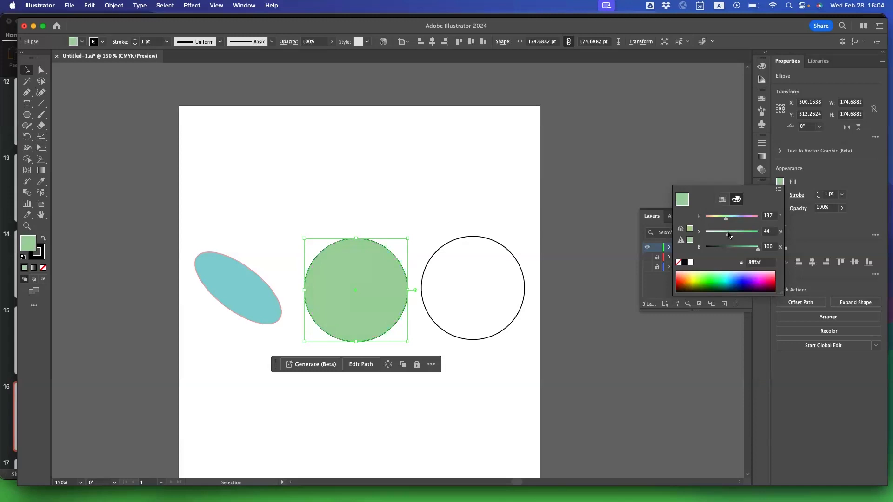
Fill the right circle with a light purple mixed with the HSB sliders.
left_click(487, 298)
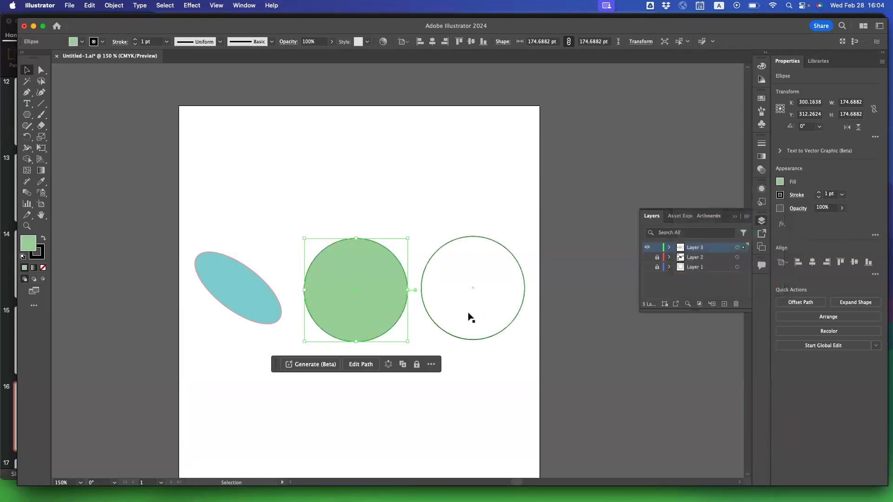
left_click(780, 183)
left_click_drag(723, 231, 753, 252)
left_click(814, 226)
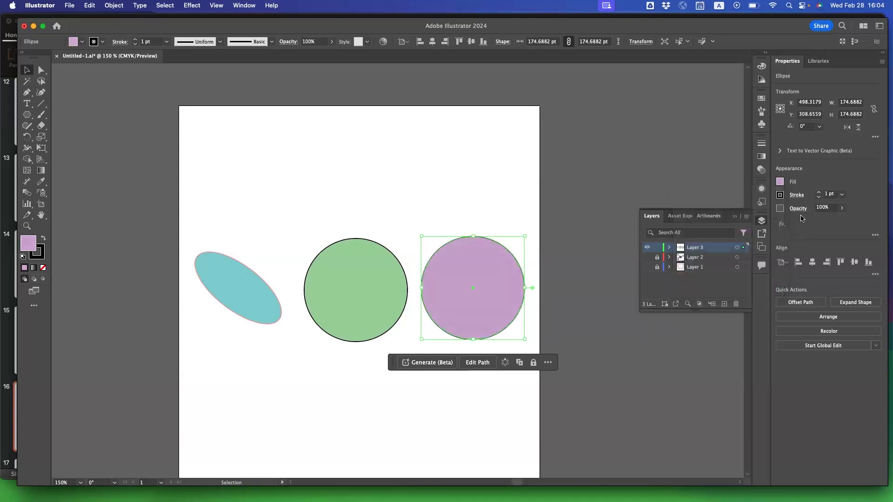
Change the right circle's stroke to a dark muted red in the HSB mixer and deselect the circle.
left_click(780, 195)
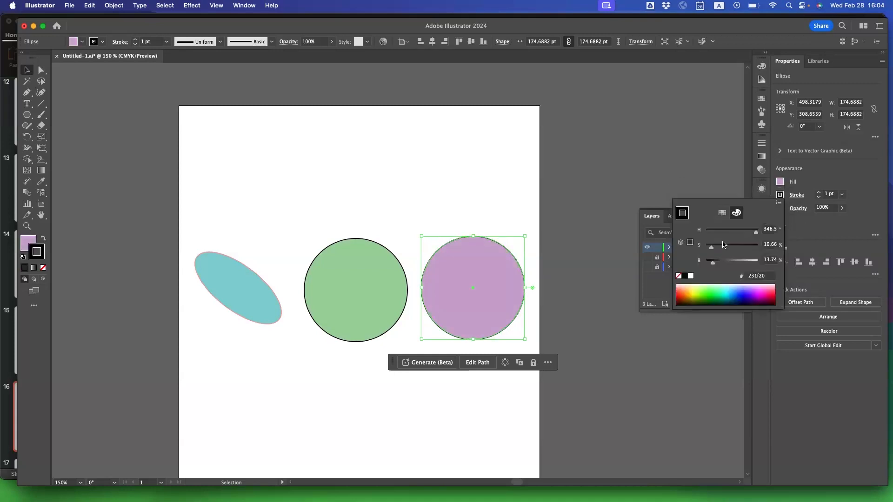
left_click(732, 247)
left_click_drag(734, 261, 727, 262)
left_click(598, 275)
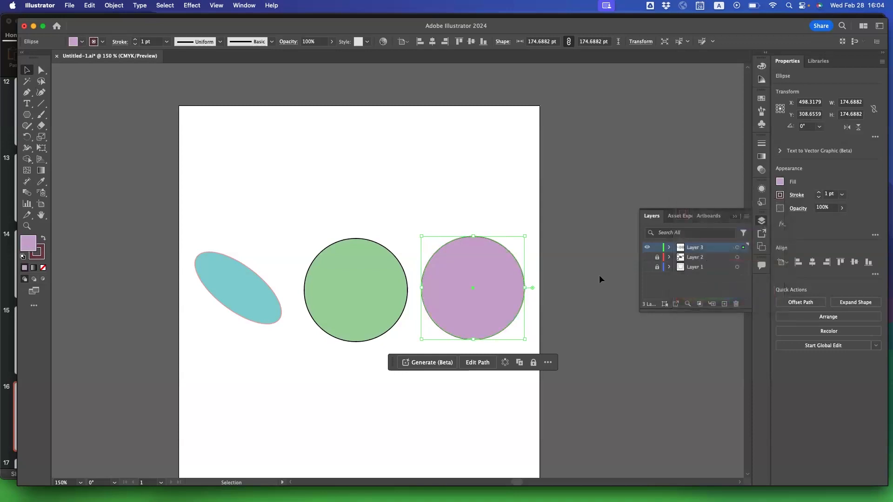
left_click(593, 292)
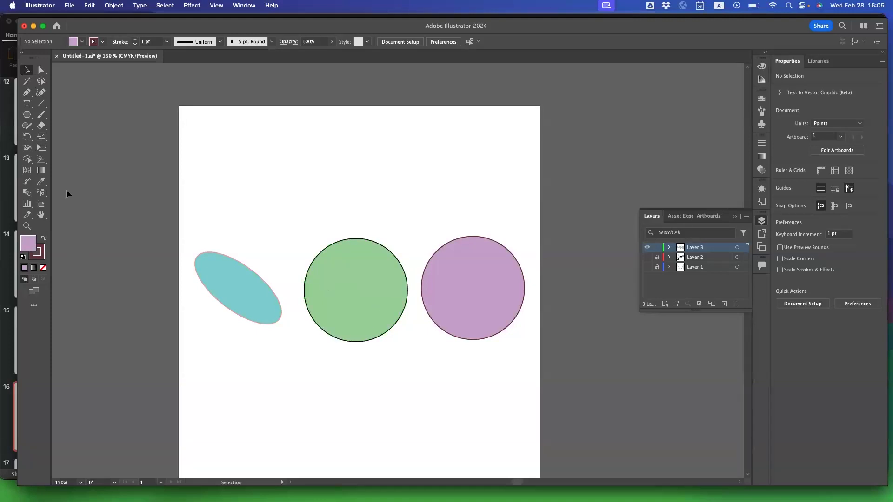
Zoom in on the colored shapes to 300% with the Zoom tool.
left_click(27, 227)
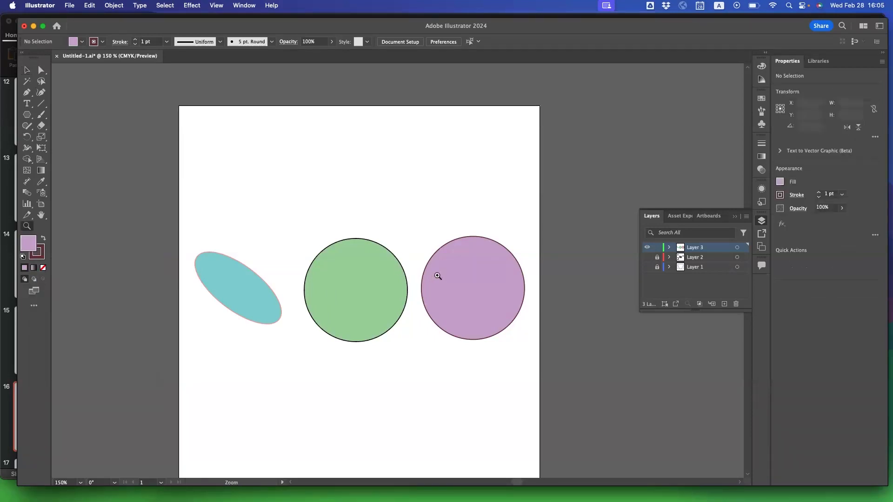
left_click(345, 297)
left_click(445, 244)
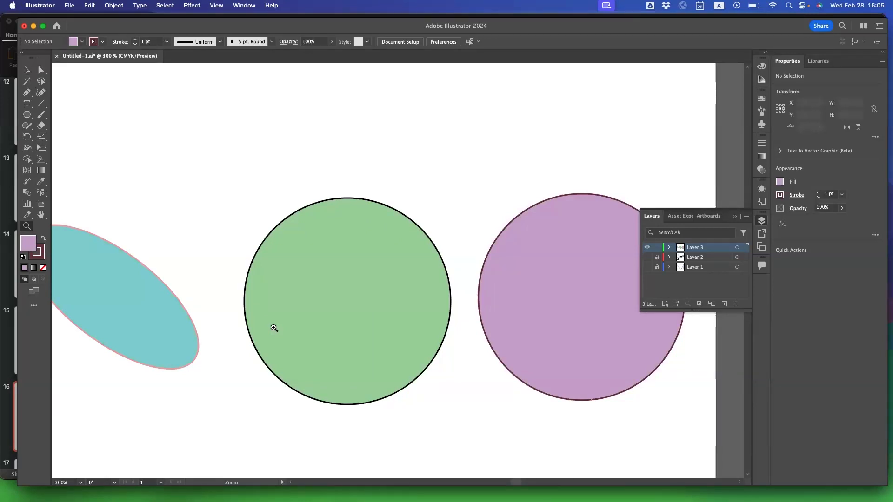
Practice zooming out and in on the shapes repeatedly between 150% and 600%, finishing at 300% with the circles in view.
key("super+minus")
key("super+minus")
key("super+minus")
key("super+equal")
key("super+equal")
key("super+equal")
key("super+equal")
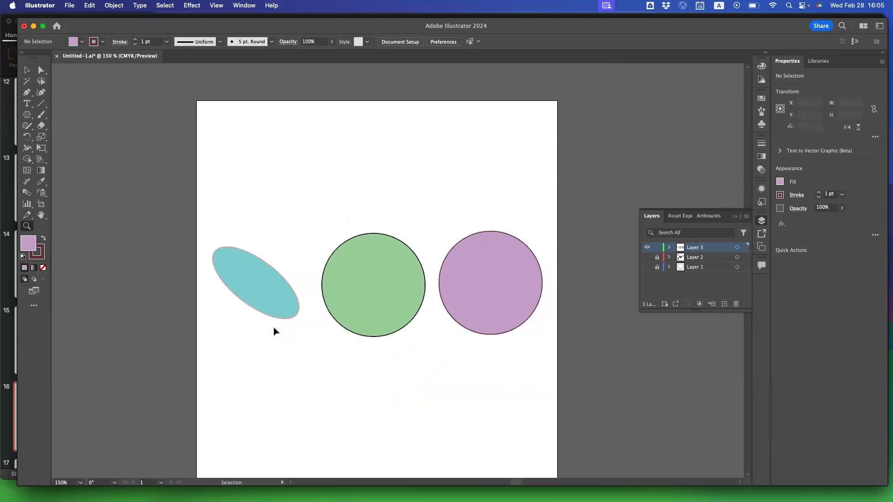
key("super+minus")
key("super+minus")
key("super+minus")
key("super+equal")
key("super+equal")
key("super+equal")
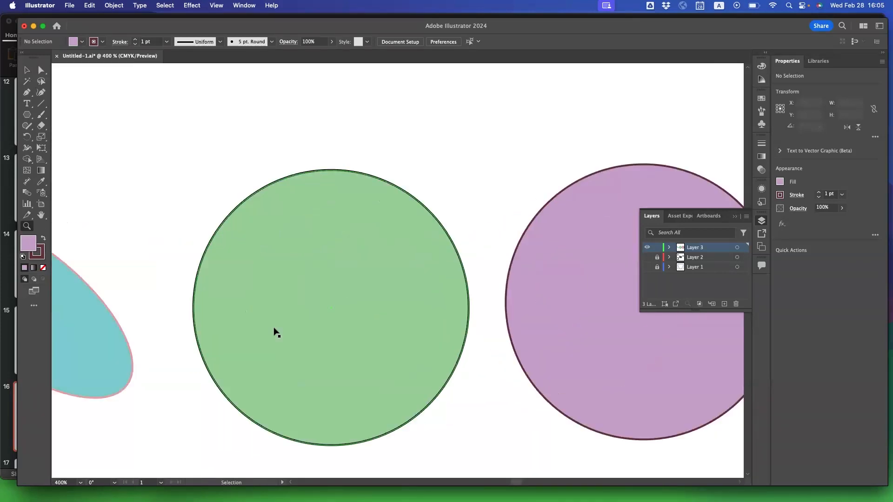
key("super+minus")
key("super+minus")
key("super+minus")
key("super+equal")
key("super+equal")
key("super+equal")
key("super+minus")
key("super+minus")
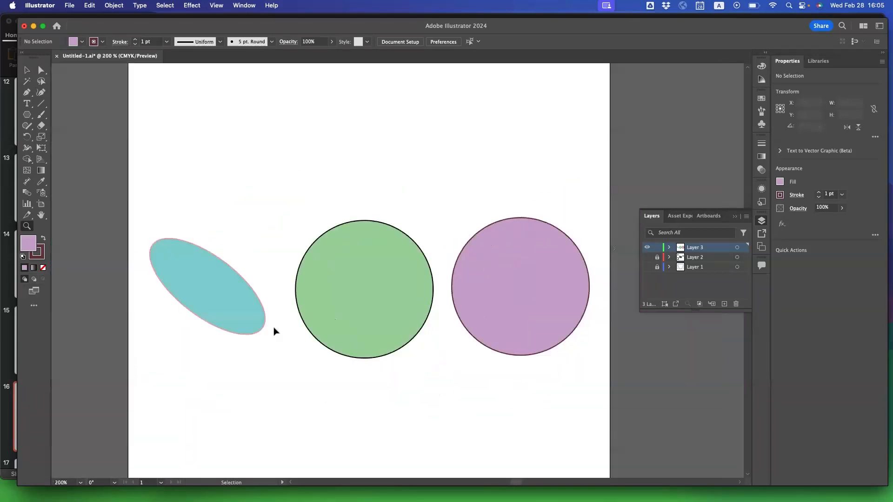
key("super+equal")
key("super+equal")
key("super+equal")
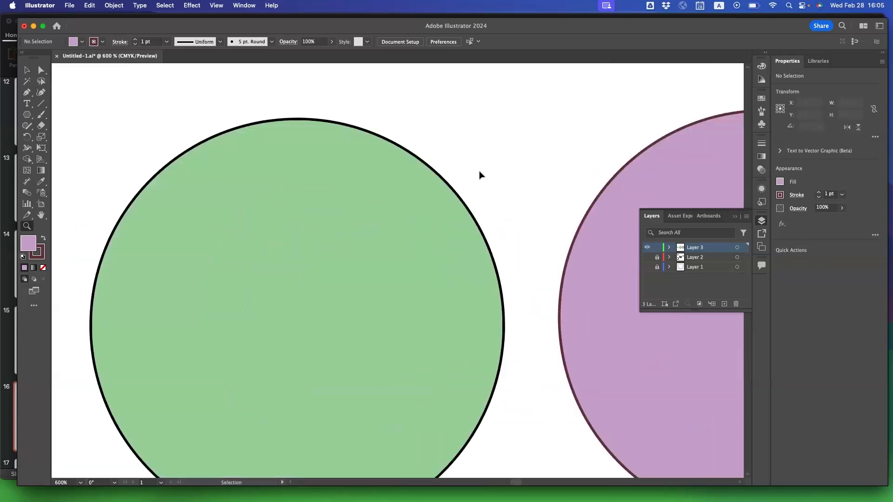
key("super+minus")
key("super+minus")
scroll(366, 312, "down", 1)
scroll(367, 312, "left", 1)
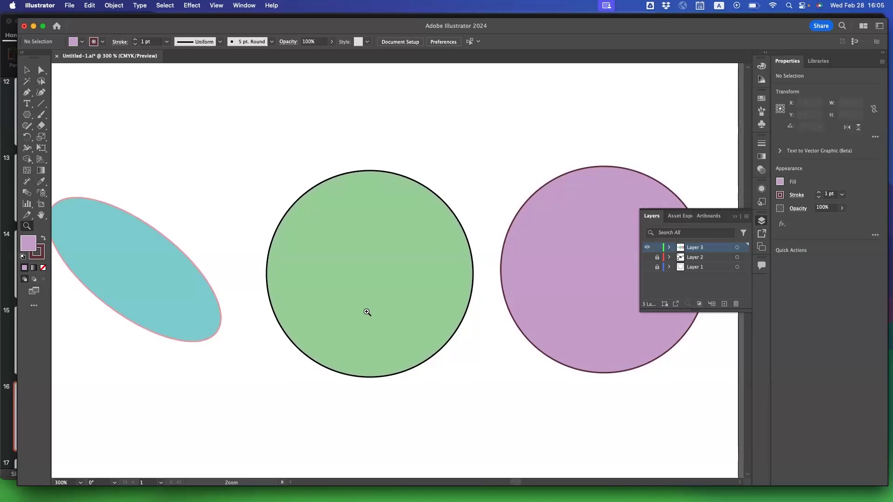
Return to the Selection tool and practice moving around the artboard by panning with the temporary Hand tool and scrolling in all directions.
left_click(27, 70)
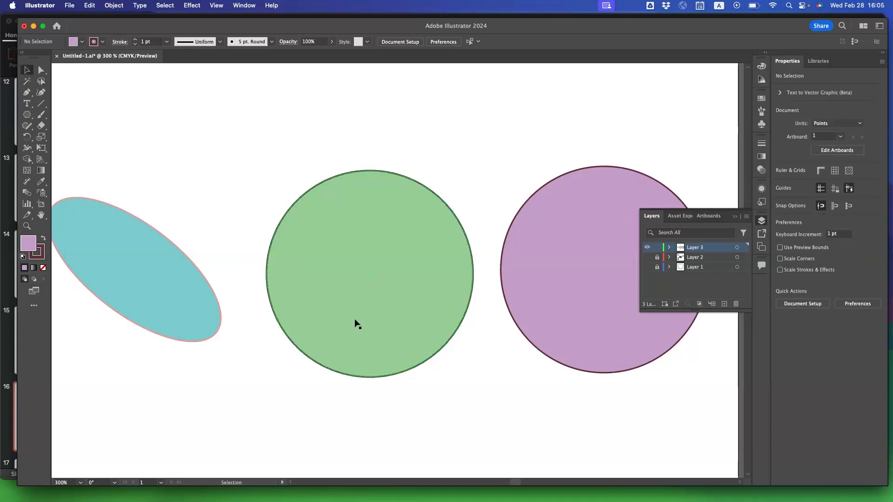
key("space")
left_click_drag(358, 264, 470, 288)
left_click_drag(470, 289, 386, 271)
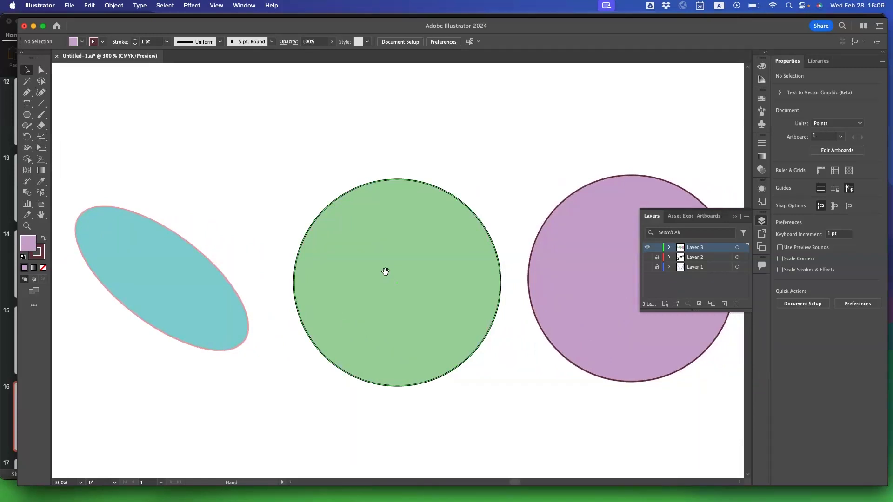
mouse_move(404, 269)
left_mouse_down()
mouse_move(355, 265)
mouse_move(464, 251)
mouse_move(382, 201)
mouse_move(439, 245)
mouse_move(483, 250)
mouse_move(413, 254)
mouse_move(349, 308)
mouse_move(396, 289)
mouse_move(383, 277)
mouse_move(390, 275)
left_mouse_up()
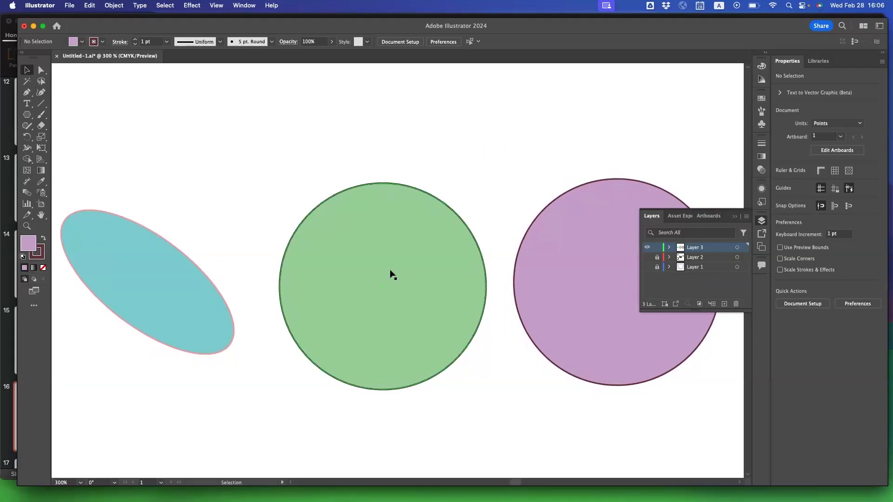
scroll(391, 275, "down", 5)
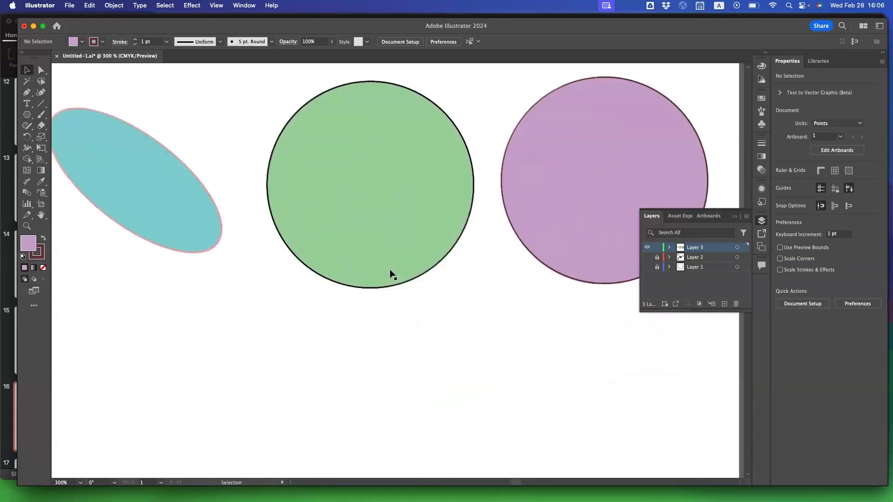
scroll(390, 274, "left", 3)
scroll(390, 274, "right", 4)
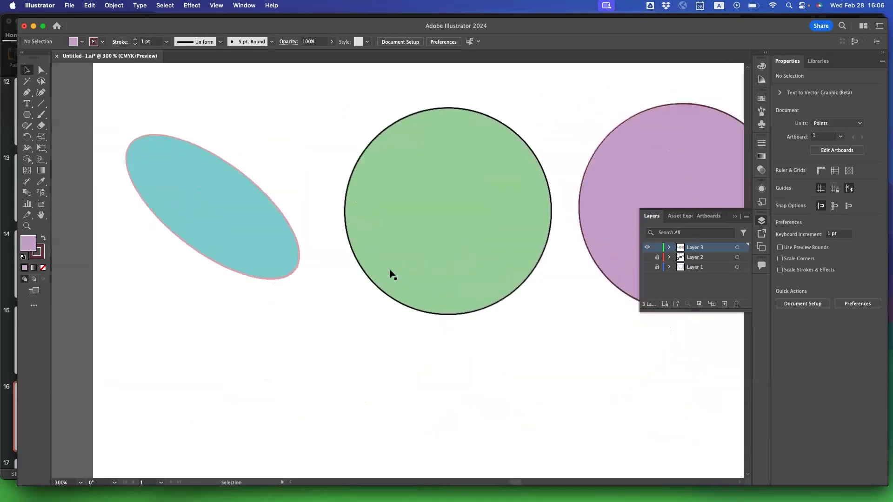
scroll(390, 275, "left", 3)
scroll(391, 275, "right", 8)
scroll(391, 274, "up", 5)
scroll(391, 275, "left", 10)
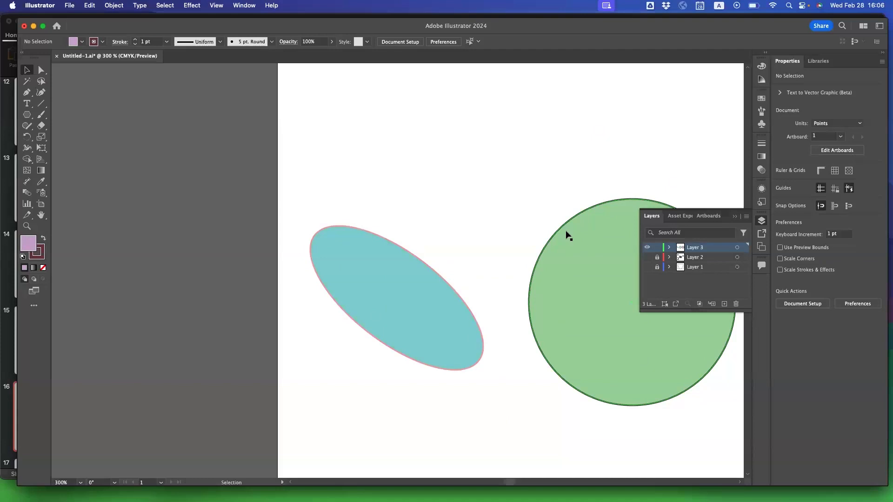
Scroll around the artboard horizontally and vertically until the ellipse and both circles are in view.
scroll(567, 234, "right", 8)
scroll(567, 235, "left", 5)
scroll(567, 235, "right", 8)
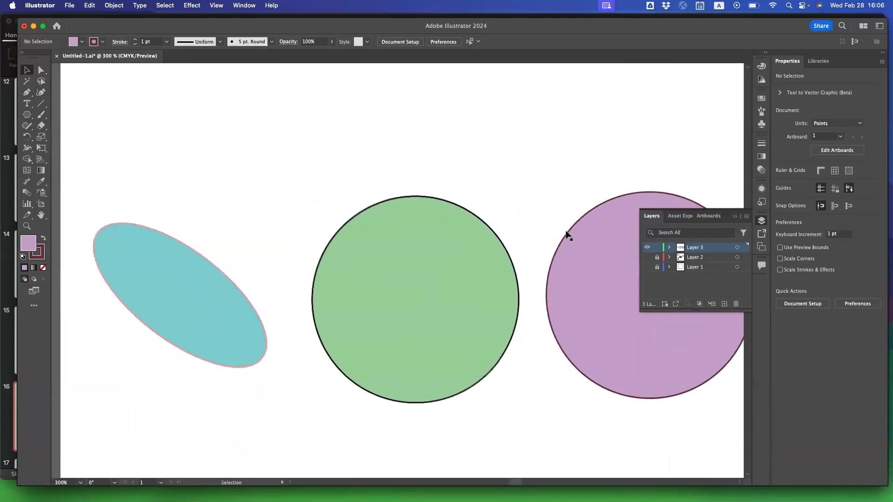
scroll(567, 235, "down", 2)
scroll(567, 235, "up", 1)
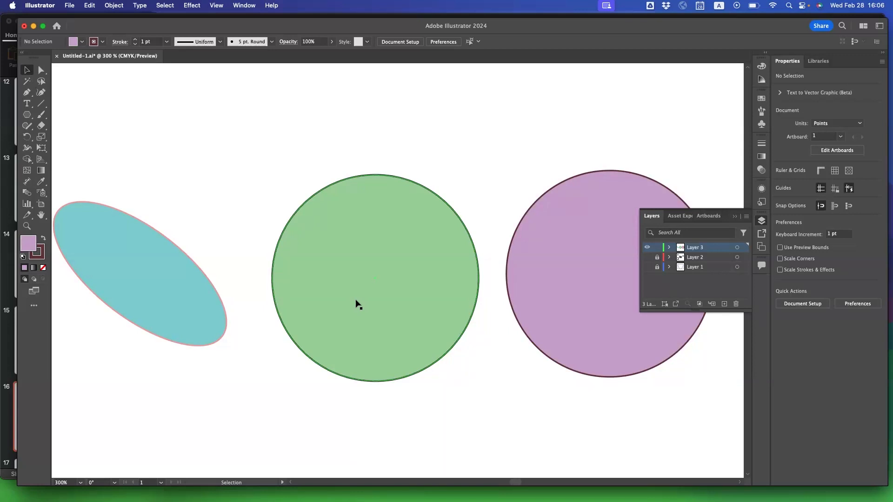
scroll(303, 303, "down", 1)
scroll(303, 303, "left", 1)
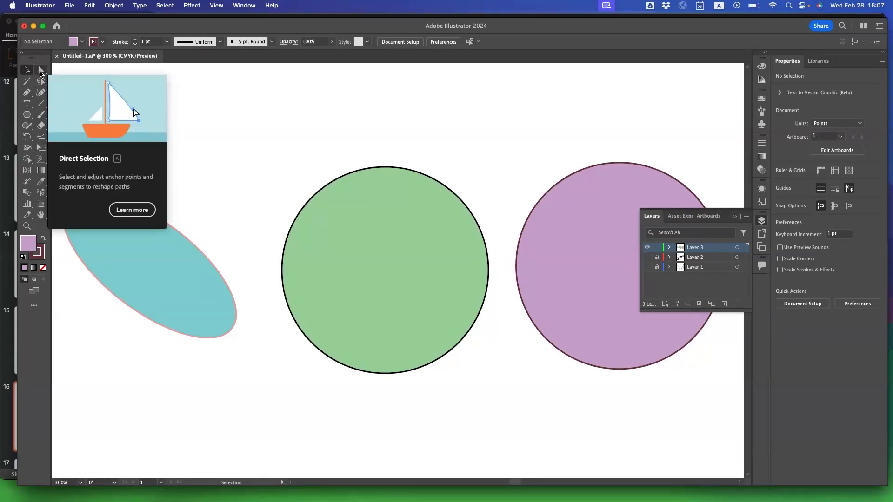
Switch to the Direct Selection tool and select only the right anchor point of the green circle.
left_click(41, 71)
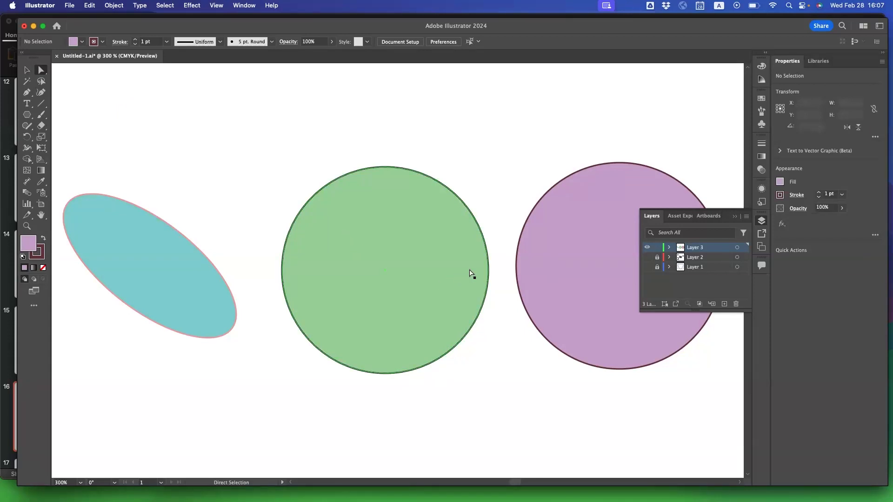
left_click(467, 272)
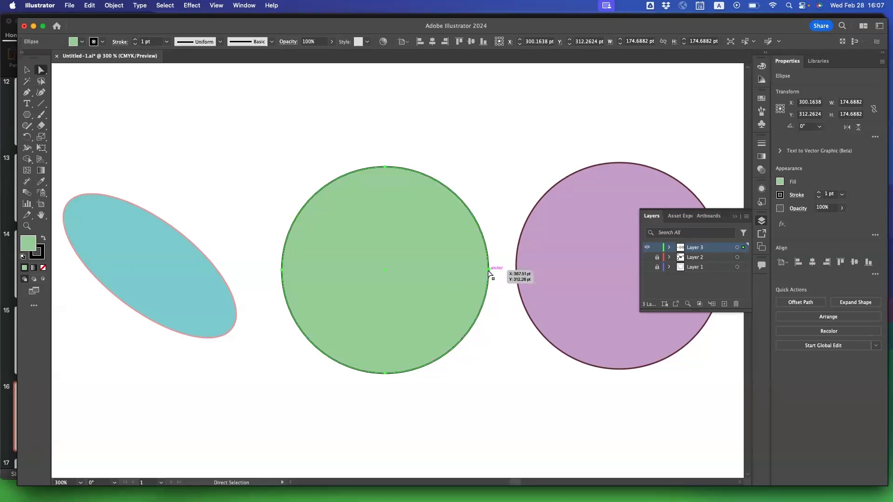
left_click(489, 271)
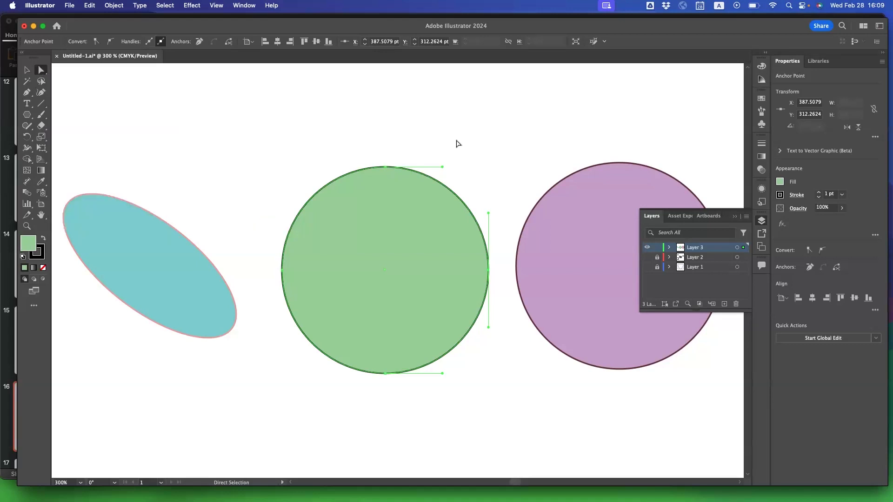
left_click(463, 183)
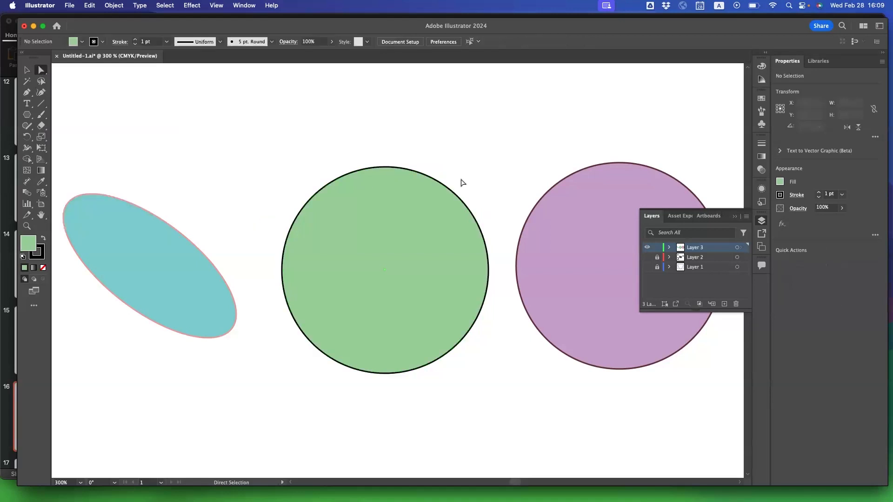
left_click(489, 270)
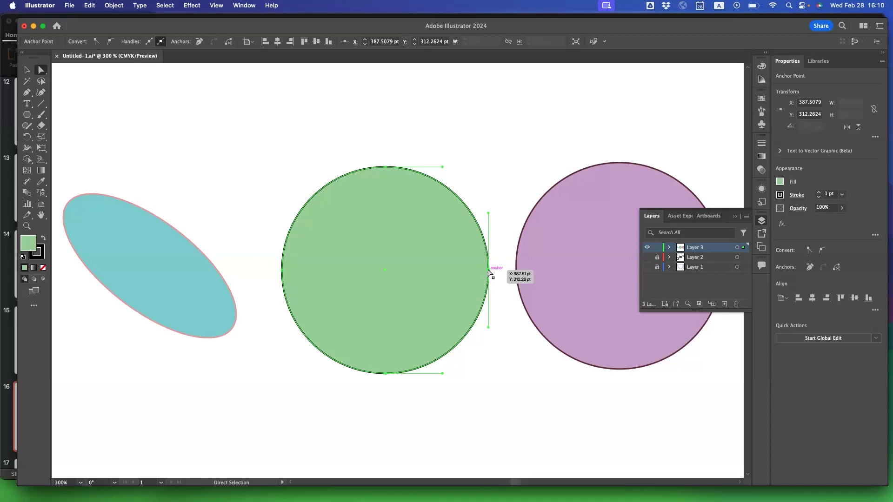
Try reshaping the green circle by moving its right anchor point inward and back out, and swinging the anchor's upper direction handle down across the shape.
left_click_drag(489, 272, 489, 273)
left_click_drag(468, 267, 314, 274)
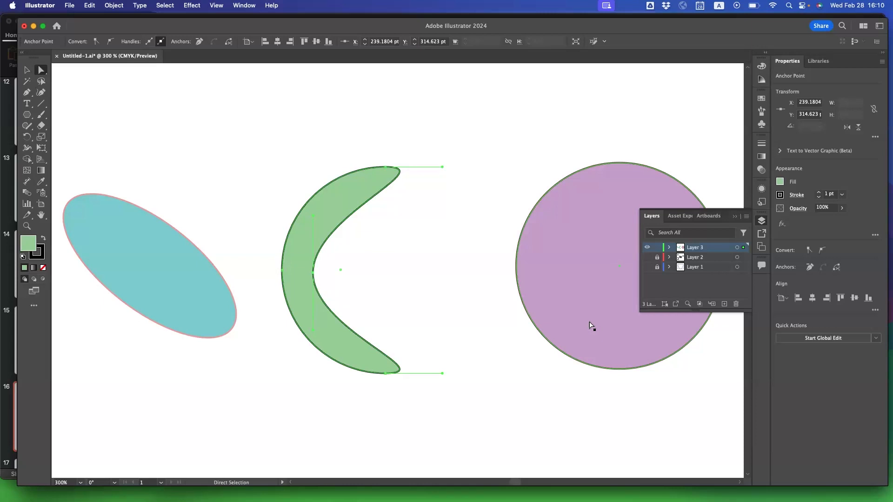
left_click_drag(313, 275, 477, 276)
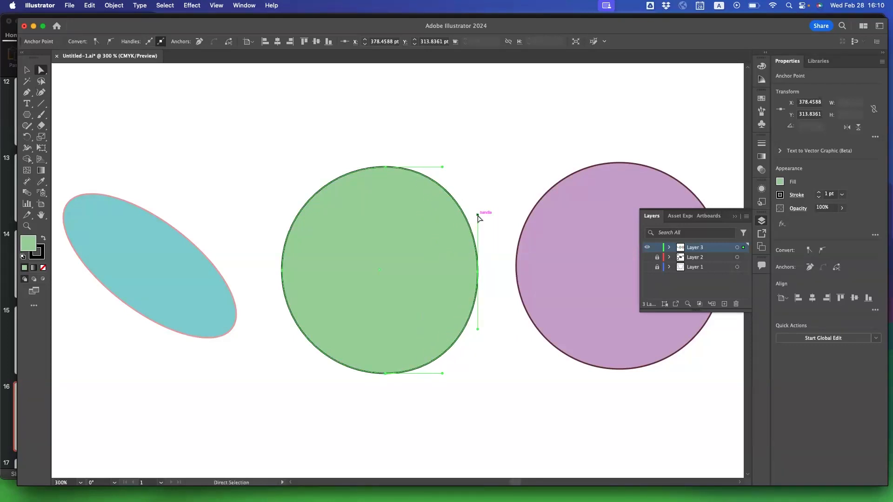
left_click_drag(477, 215, 462, 98)
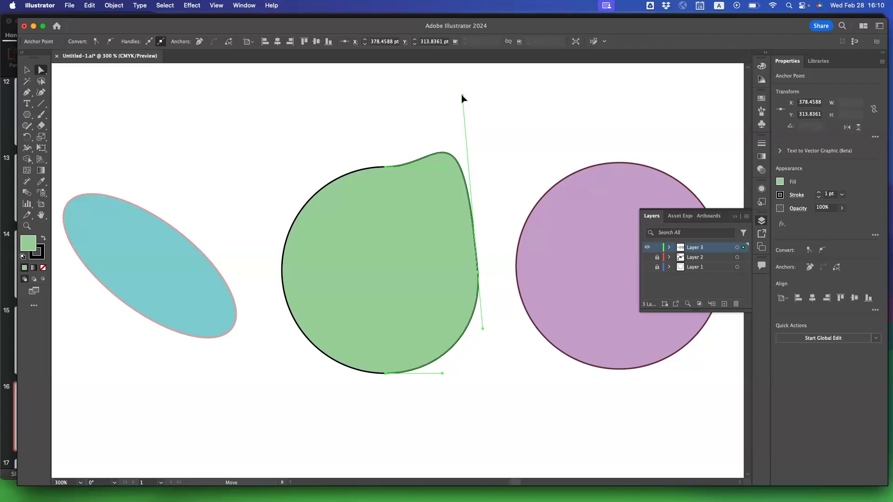
left_click_drag(462, 97, 273, 323)
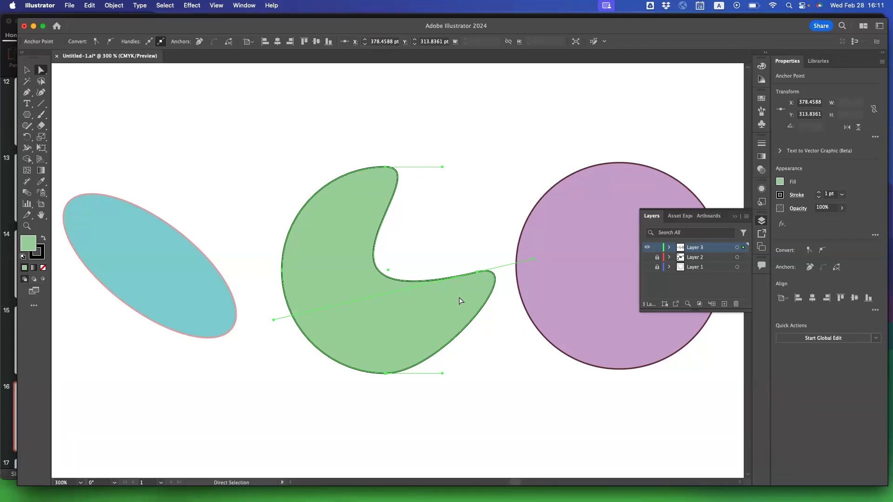
Undo the anchor and handle edits on the green circle and return to the Direct Selection tool.
key("v")
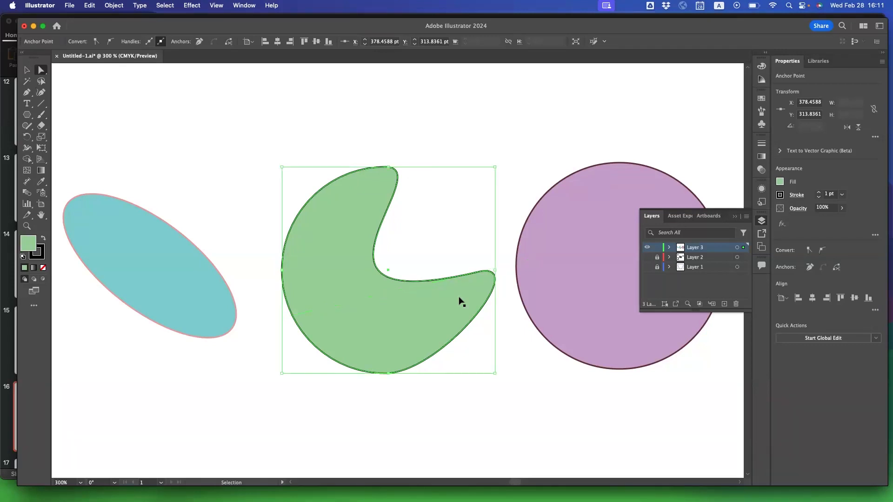
key("super+z")
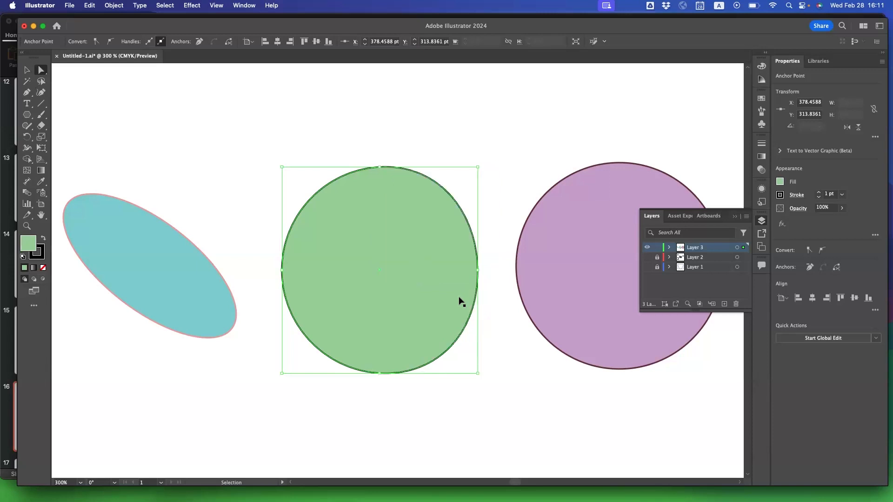
key("super+shift+z")
key("super+z")
key("super+z")
key("a")
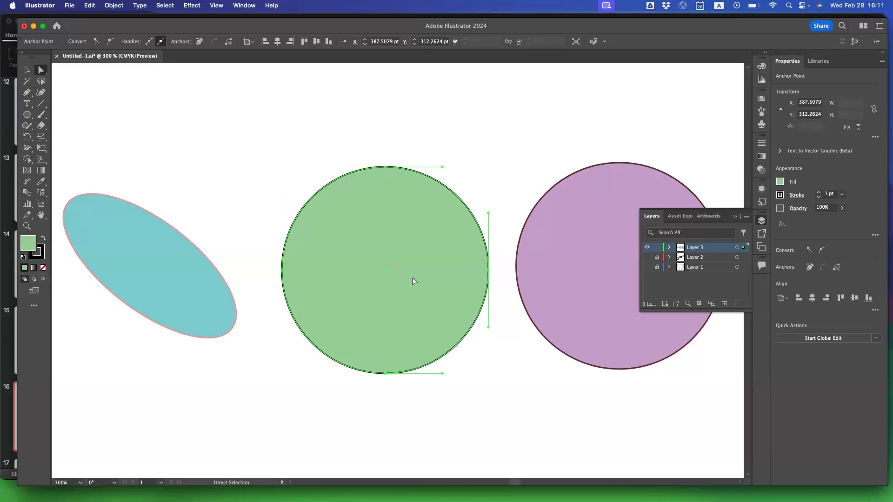
Try deleting only the upper-right segment of the green circle's path, undo the deletion and deselect the circle.
left_click(266, 208)
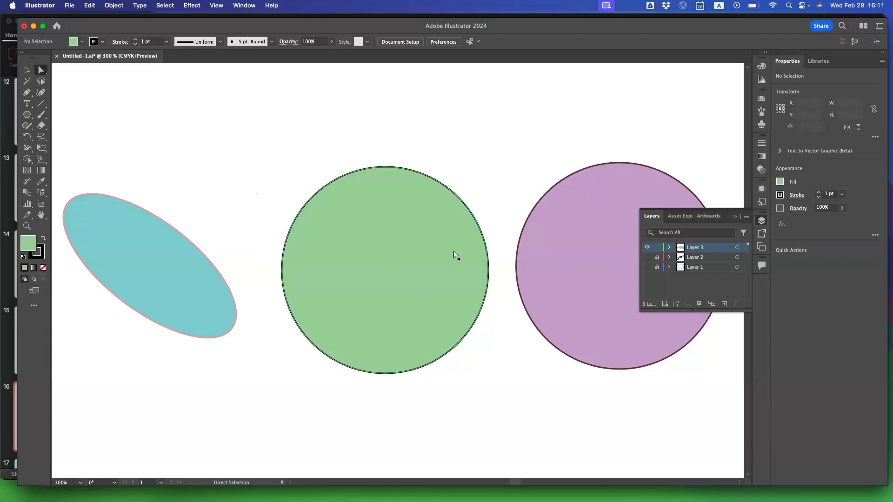
left_click(458, 198)
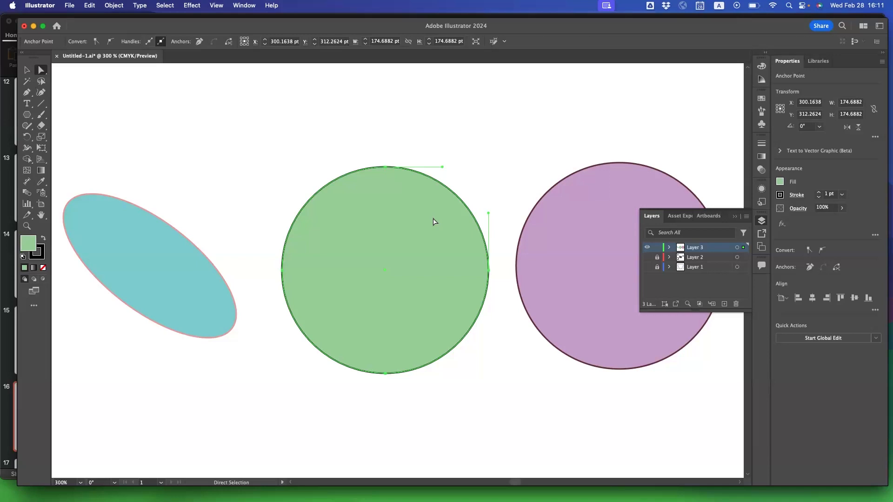
key("BackSpace")
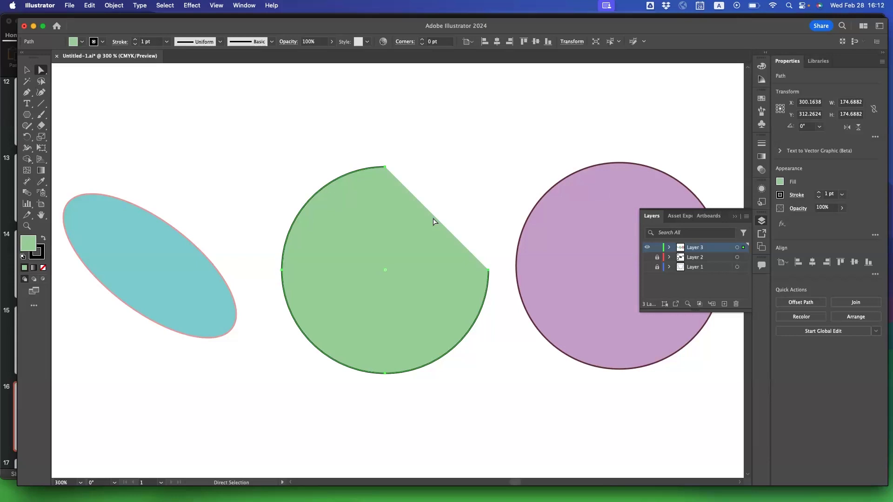
key("super+z")
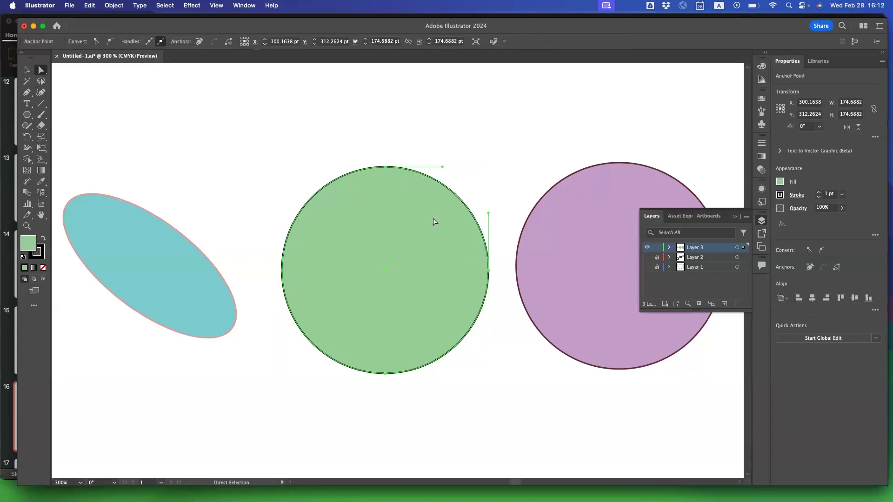
left_click(495, 177)
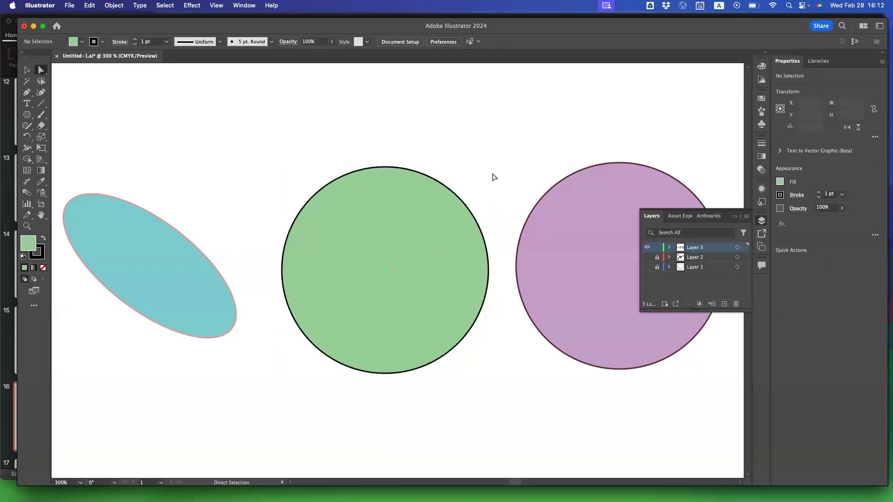
Delete the green circle's right anchor point to leave a half circle, and select that shape with the Selection tool.
left_click(489, 272)
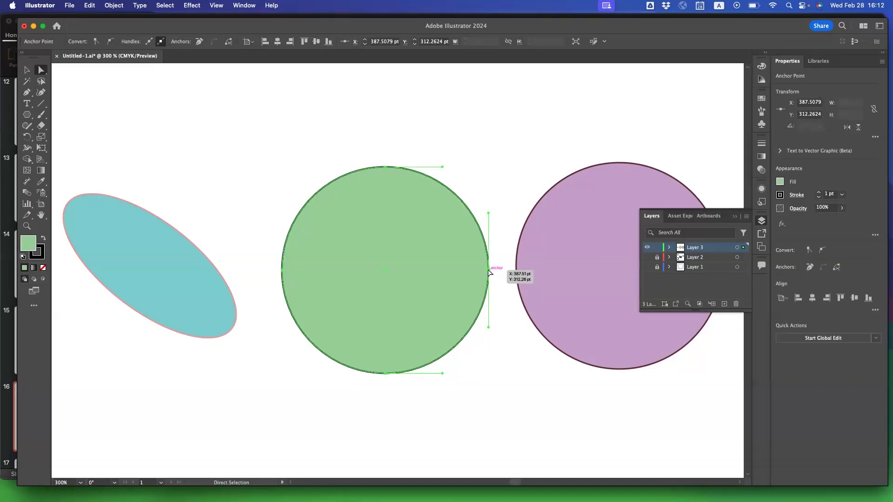
key("Delete")
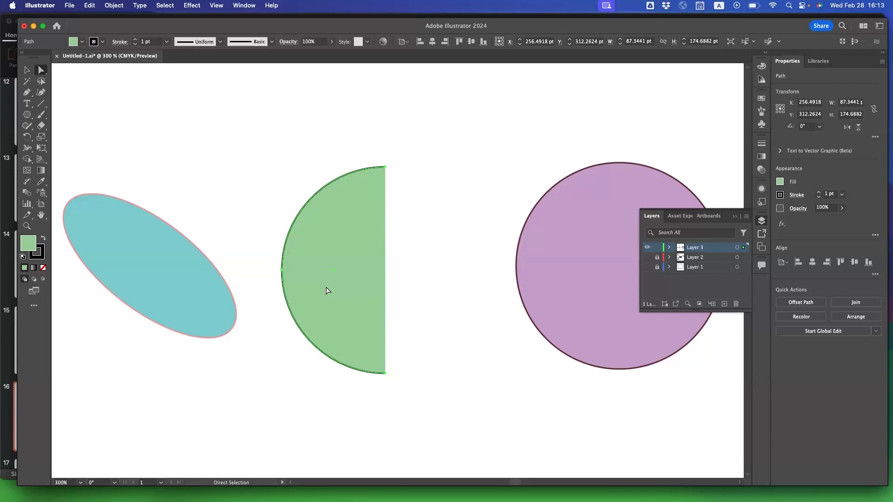
left_click(27, 71)
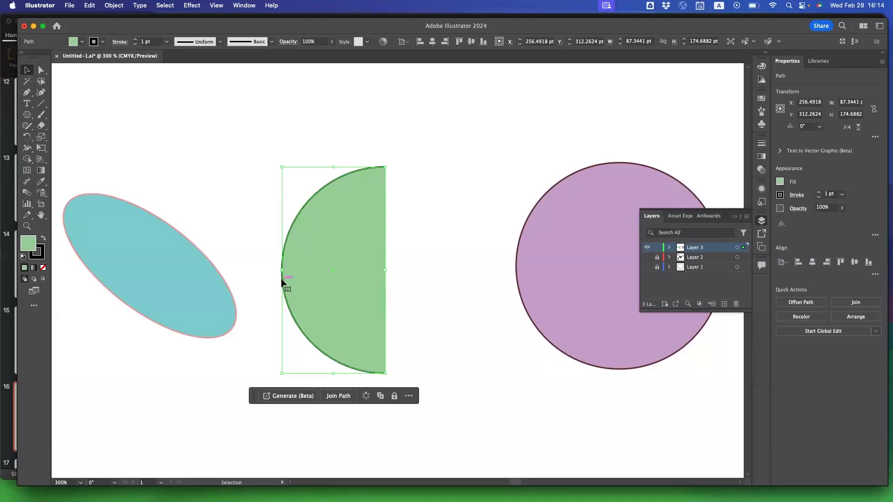
left_click(426, 178)
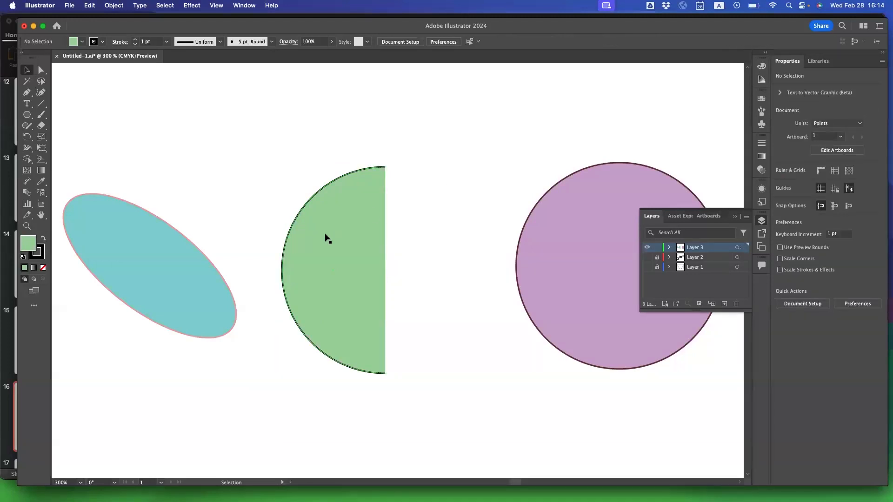
left_click(305, 252)
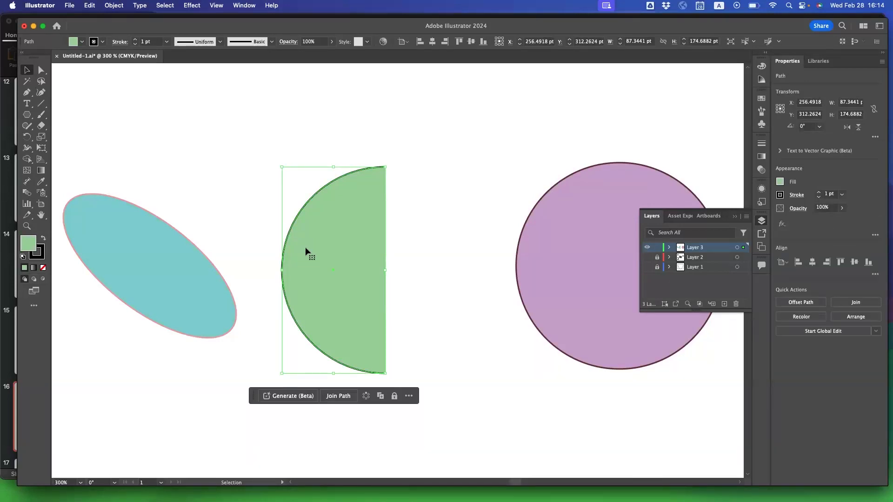
Apply the 3D Revolve effect to the green half circle and move its settings panel clear of the shape.
scroll(306, 251, "up", 2)
scroll(306, 251, "right", 1)
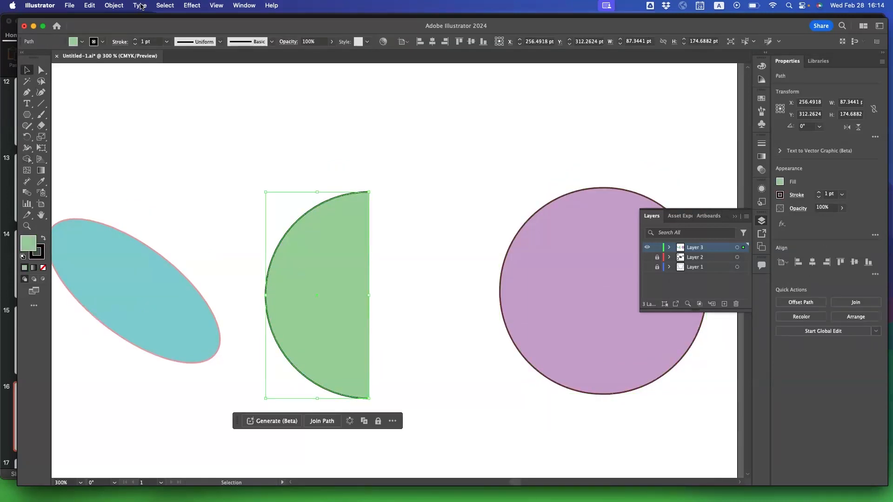
left_click(192, 6)
mouse_move(222, 75)
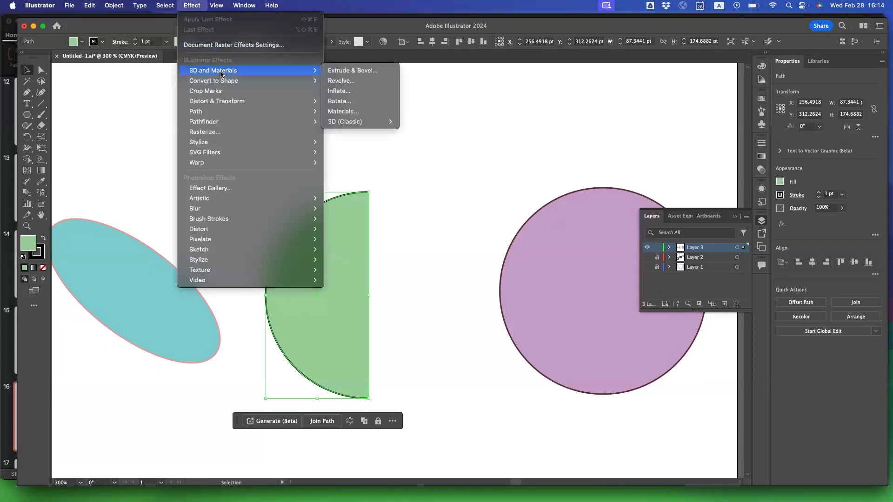
left_click(345, 82)
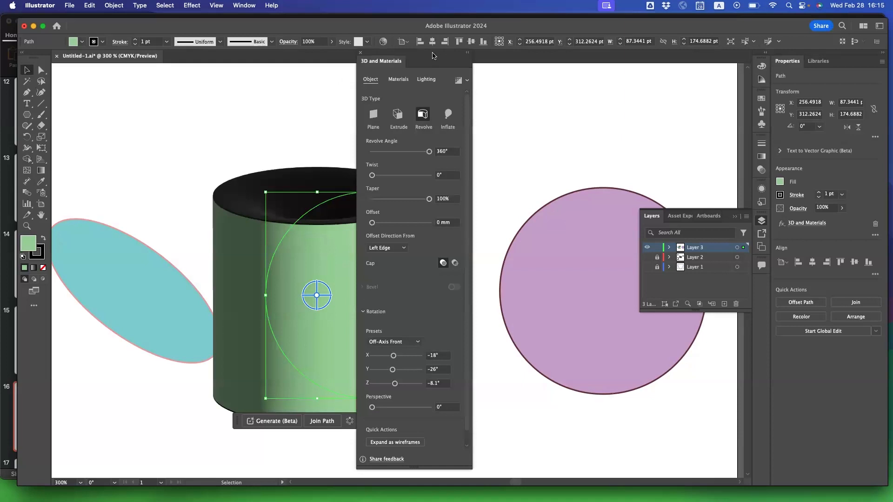
left_click_drag(432, 55, 557, 58)
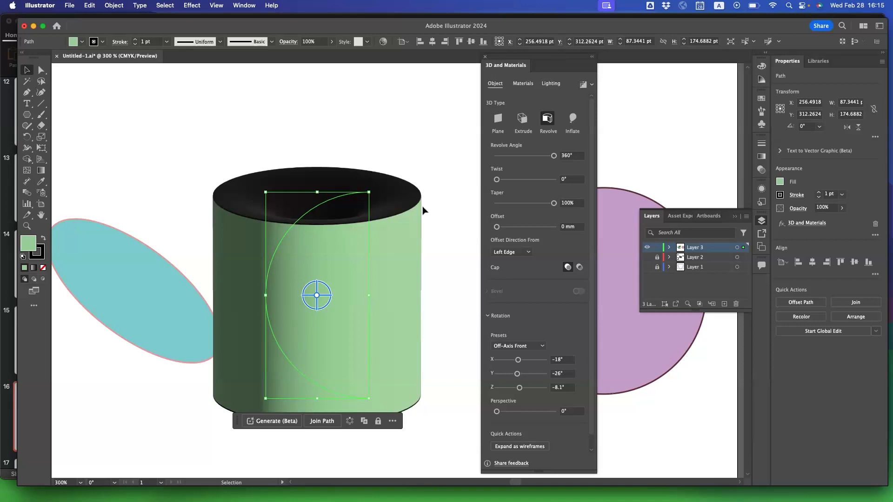
Set the revolve's offset direction to Right Edge to turn the half circle into a sphere.
scroll(388, 255, "up", 1)
scroll(388, 255, "right", 1)
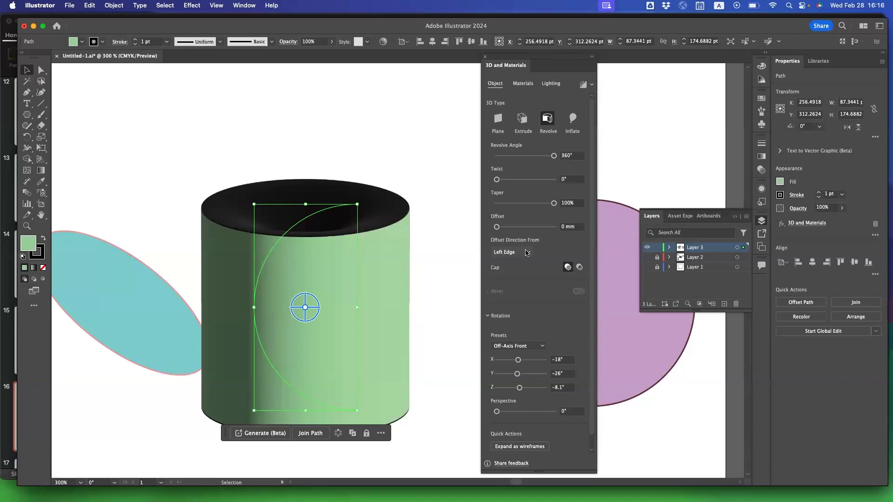
left_click(523, 254)
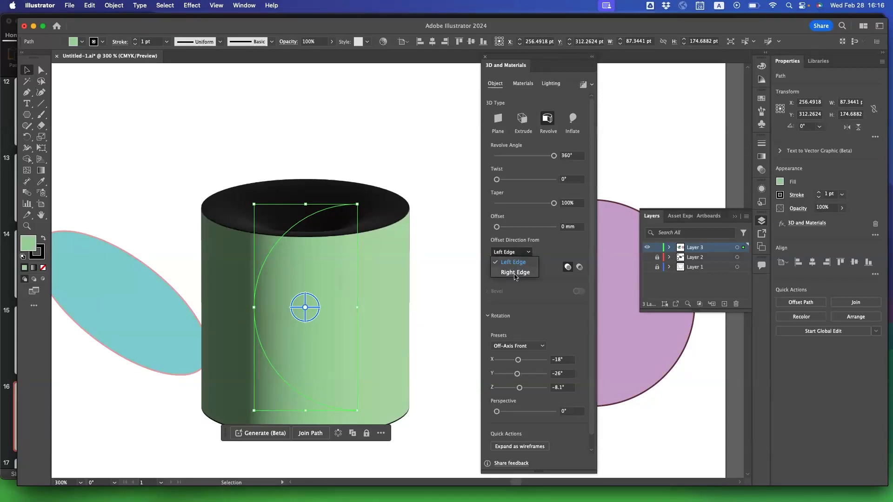
left_click(515, 274)
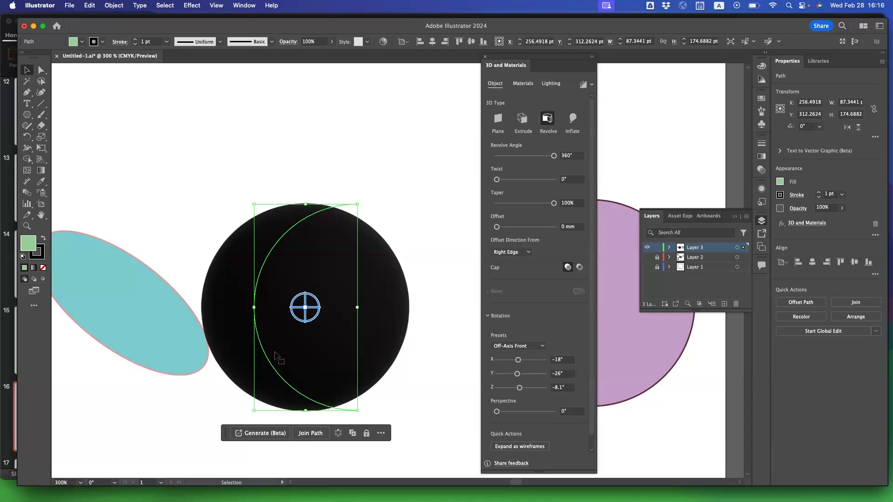
Change the sphere's stroke to pink #e3768f by setting saturation to 48% and brightness to 89%, and close the color mixer.
left_click(779, 195)
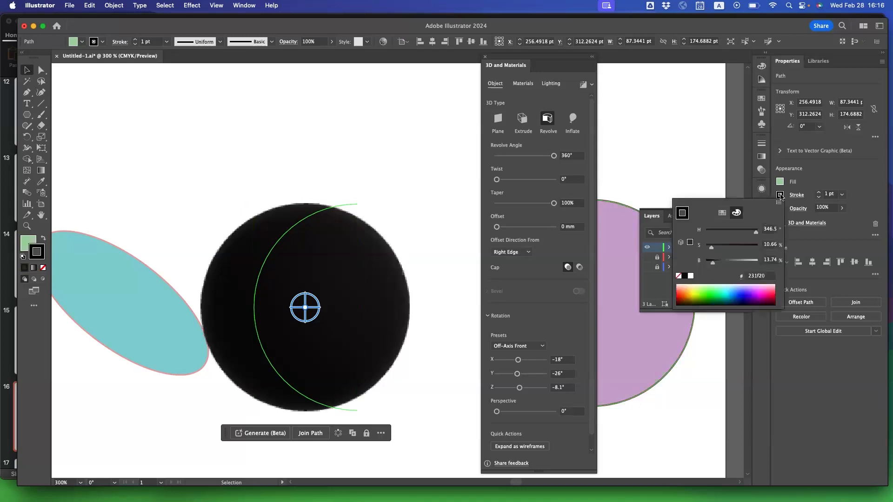
mouse_move(712, 262)
left_mouse_down()
mouse_move(753, 265)
mouse_move(723, 247)
mouse_move(731, 250)
left_mouse_up()
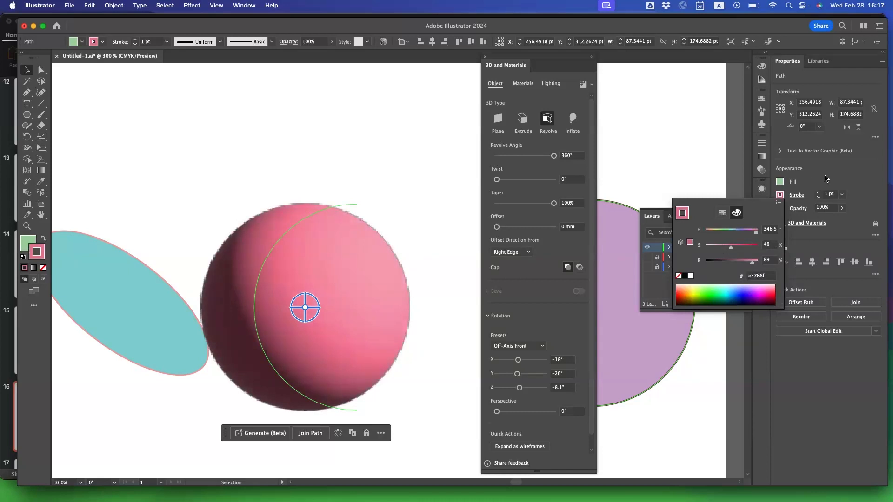
left_click(352, 310)
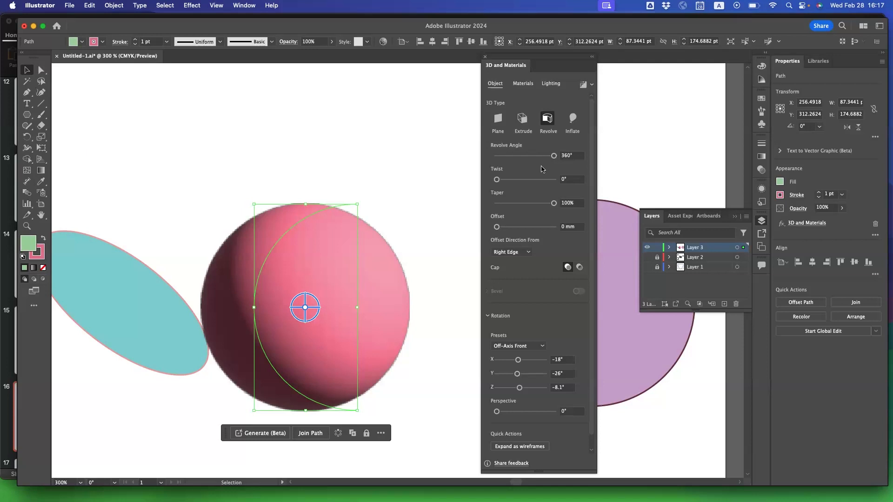
Render the pink 3D sphere with the current real-time render settings.
left_click(592, 84)
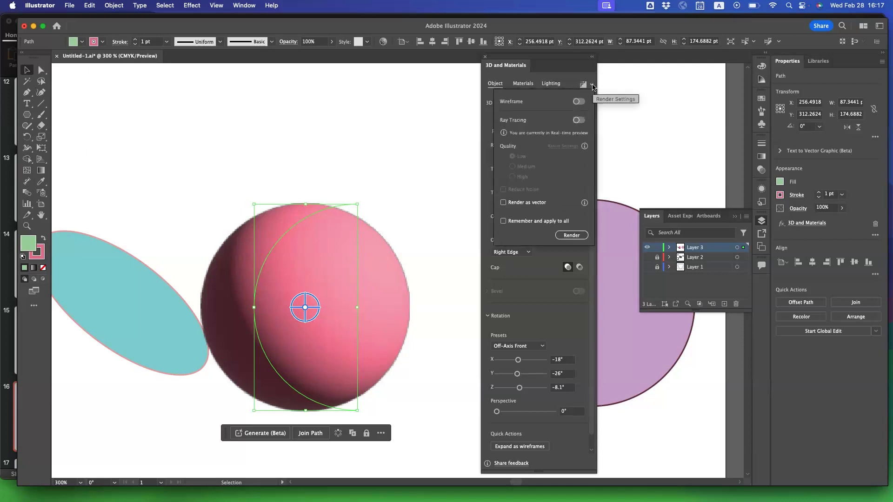
left_click(569, 235)
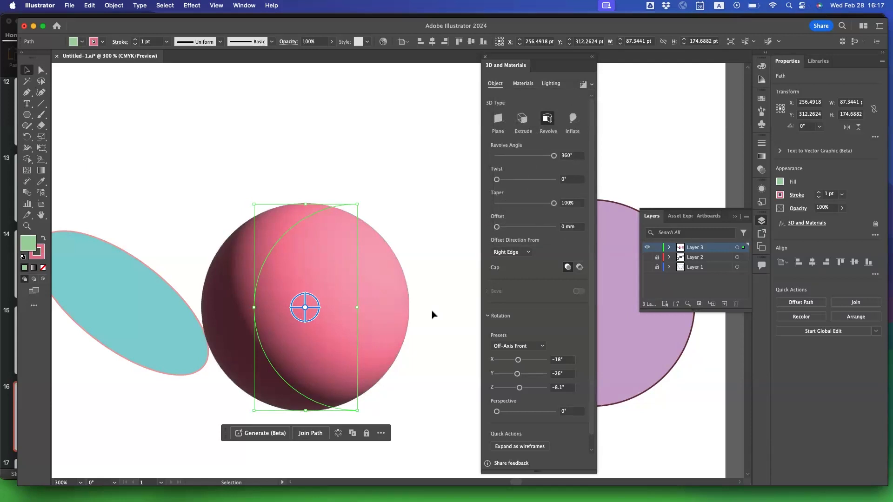
Examine the rendered sphere's shading and outer edge up close.
key("super+plus")
key("super+plus")
scroll(431, 311, "right", 5)
scroll(431, 312, "up", 2)
key("super+plus")
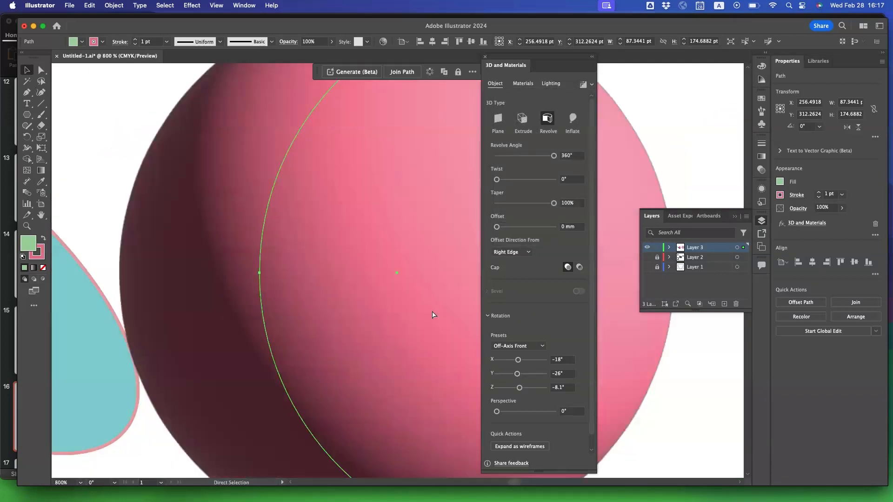
key("super+plus")
scroll(433, 312, "right", 5)
scroll(432, 311, "up", 2)
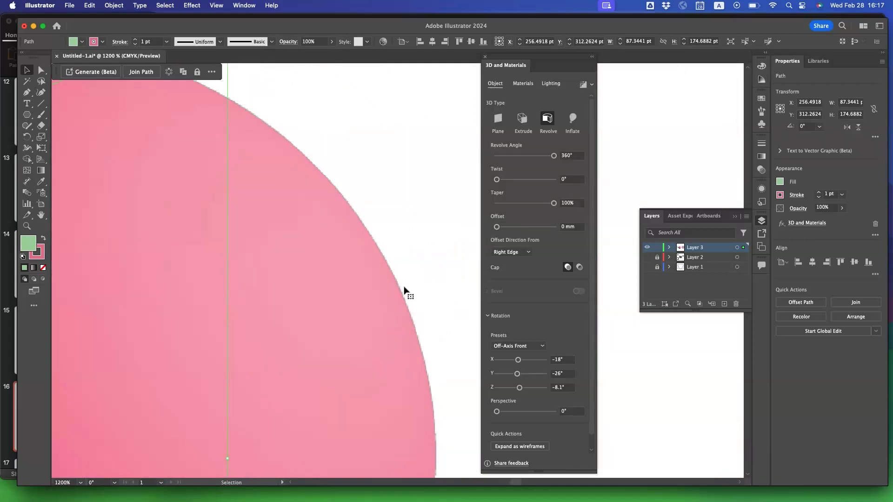
Move the sphere away from the teal ellipse, to about X 280 pt and Y 309 pt.
key("super+0")
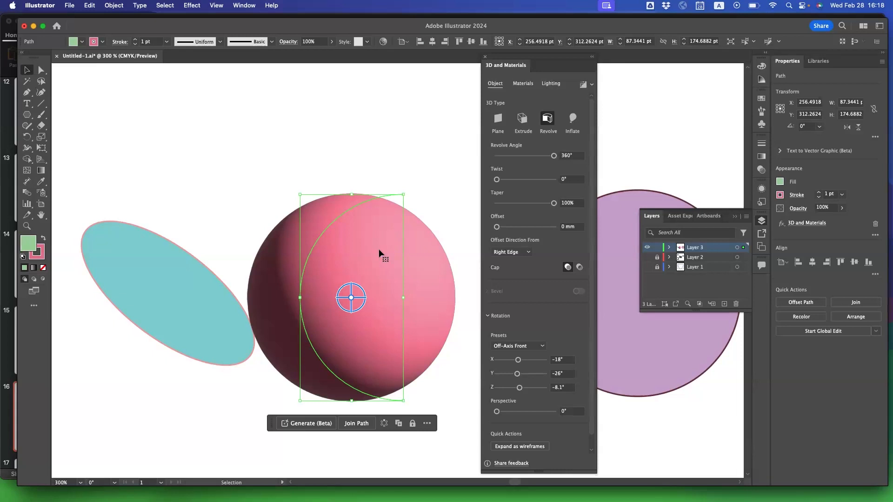
left_click_drag(334, 265, 363, 260)
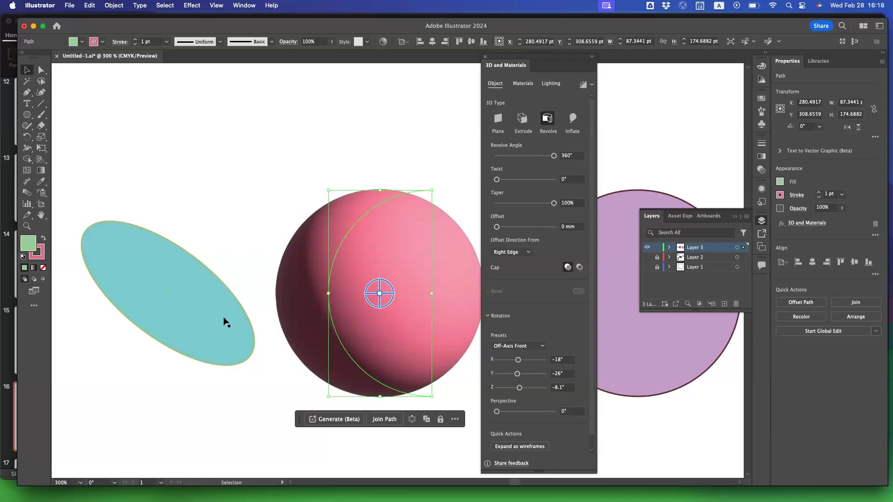
Apply the 3D Revolve effect to the teal ellipse and shift the resulting form left to about X 56 pt.
left_click(224, 318)
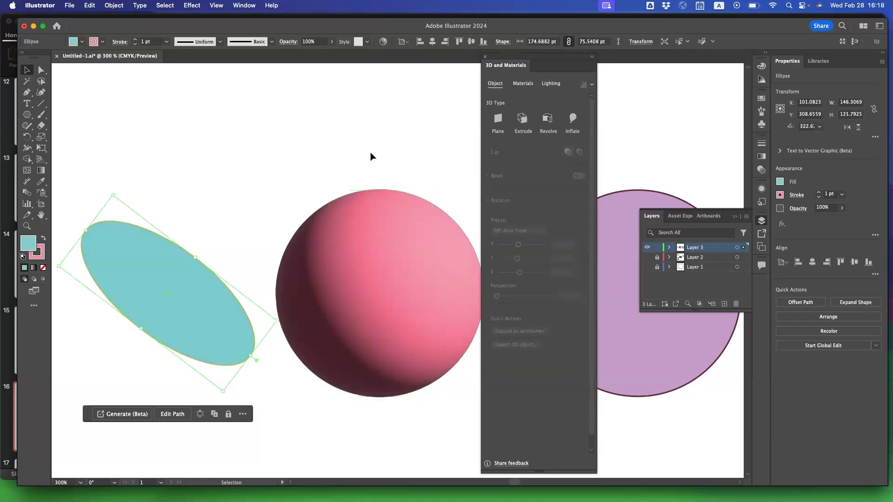
left_click(192, 6)
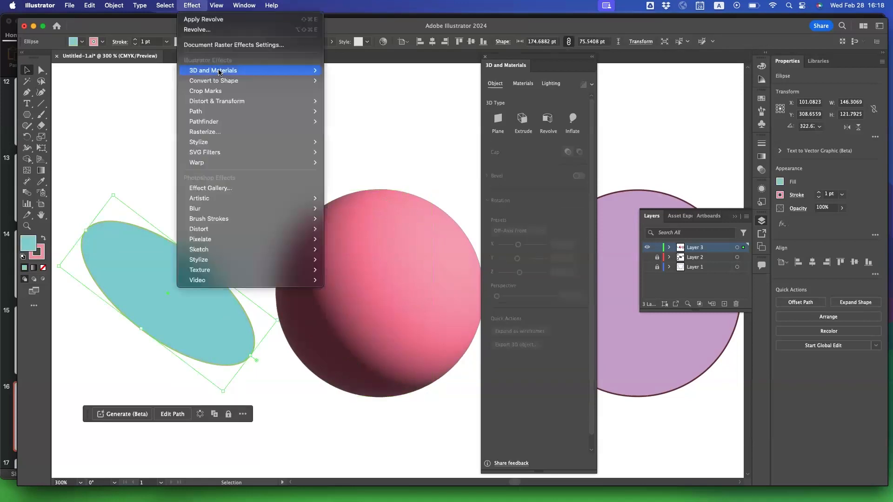
mouse_move(220, 71)
left_click(358, 82)
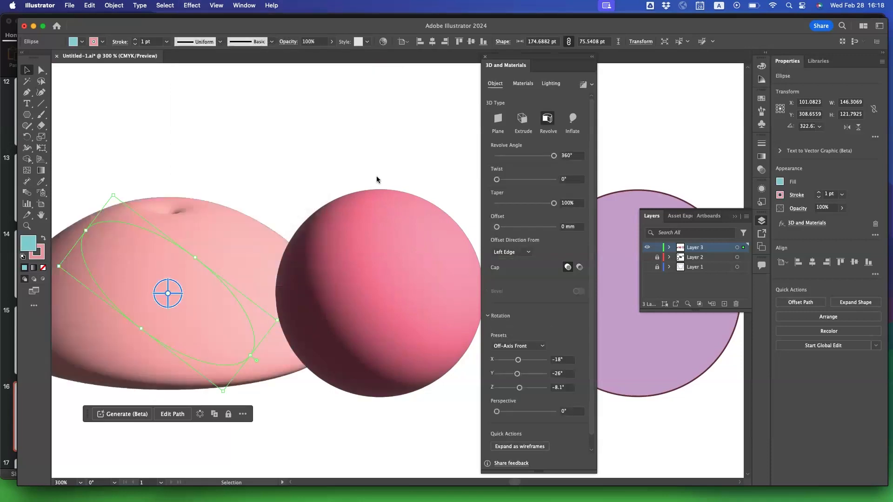
left_click_drag(214, 308, 157, 314)
Apply the 3D Revolve effect to the purple circle.
left_click(605, 354)
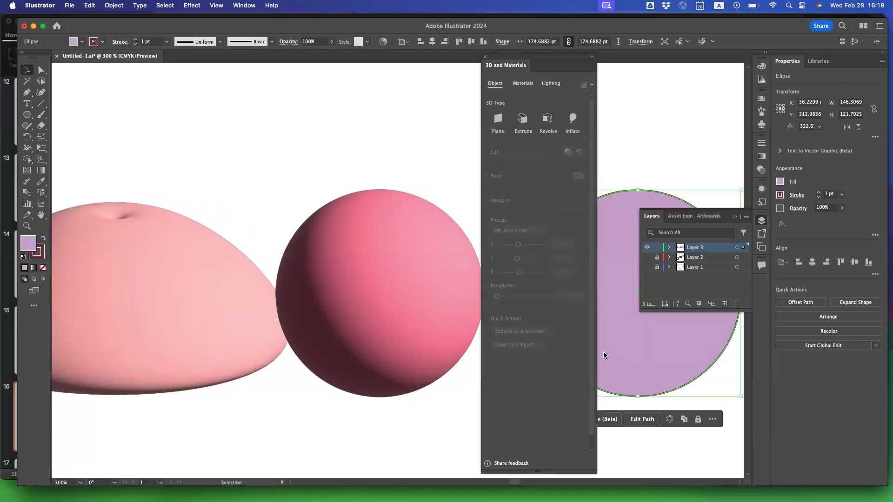
left_click(192, 5)
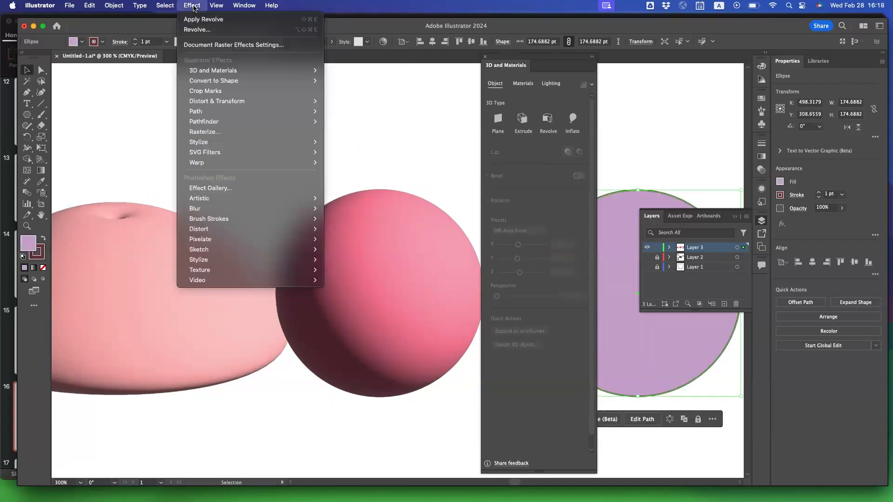
mouse_move(266, 74)
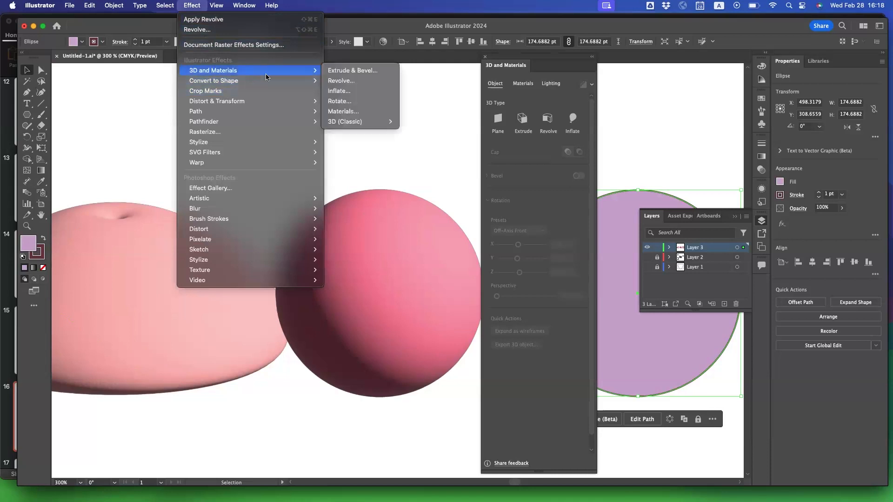
left_click(341, 81)
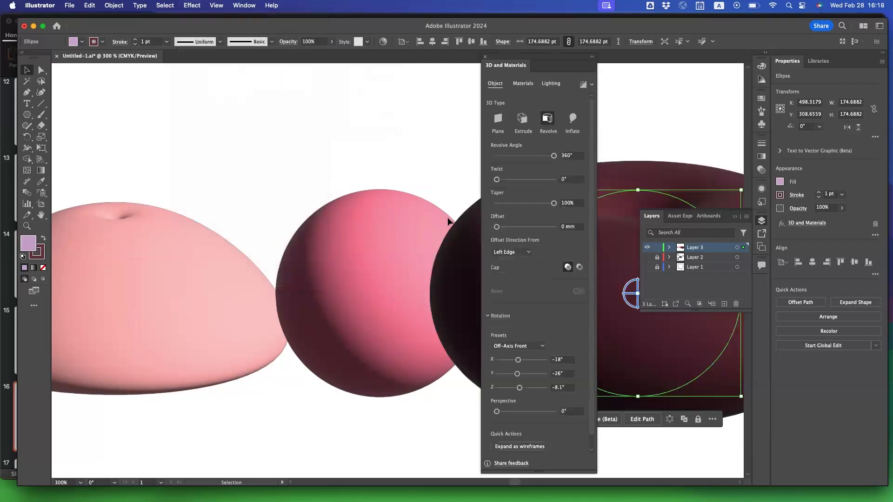
Spread the three revolved shapes apart, moving the dark ring to about X 547 pt and the sphere to about X 267 pt.
key("super+minus")
scroll(447, 218, "right", 3)
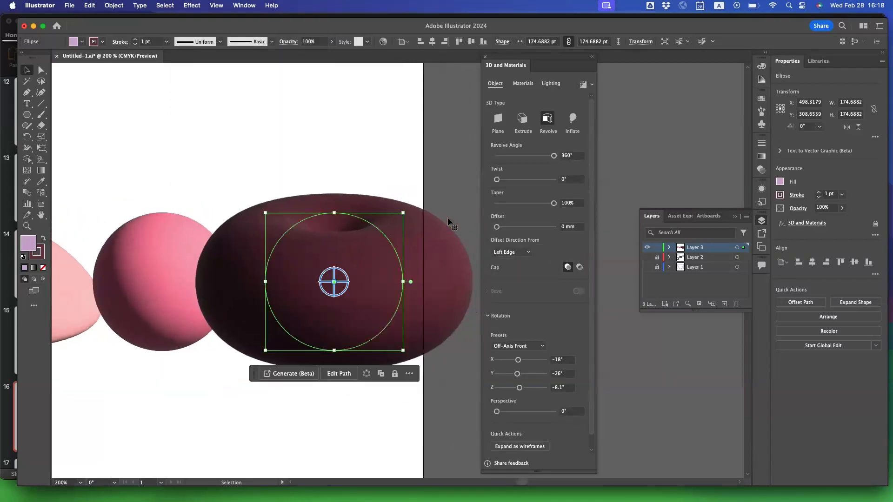
scroll(233, 265, "left", 2)
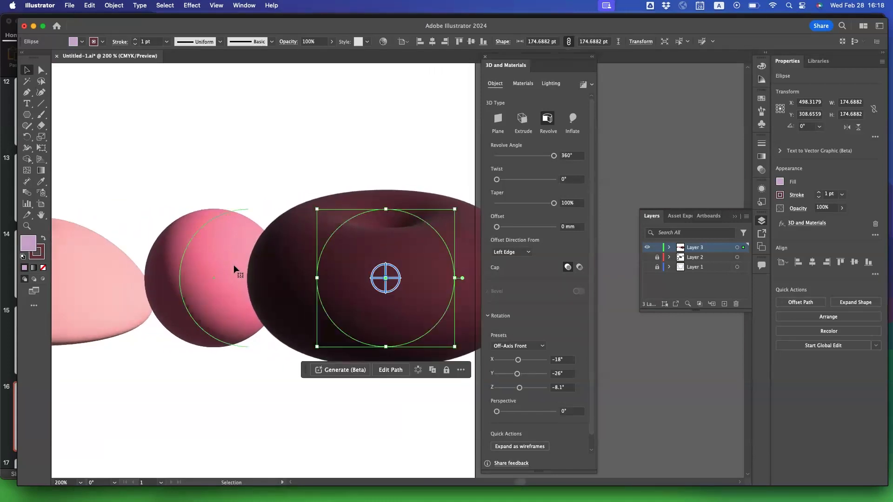
key("super+minus")
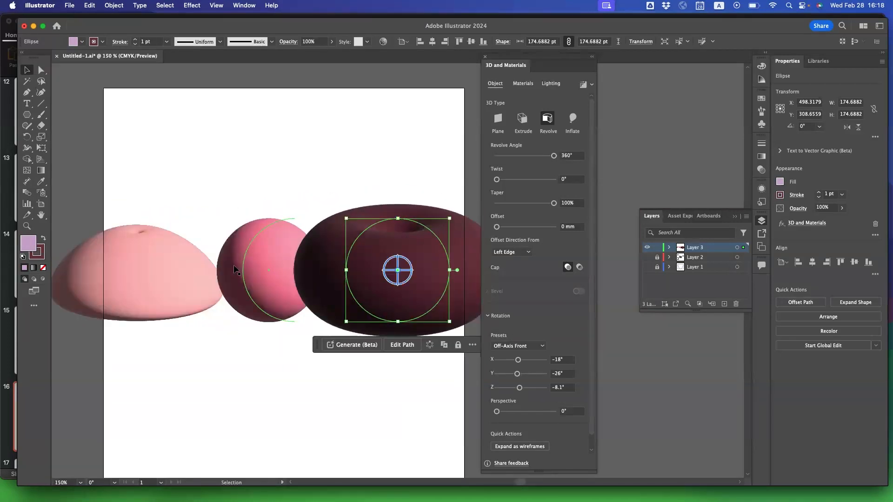
left_click_drag(367, 283, 393, 282)
left_click_drag(189, 303, 165, 300)
left_click_drag(273, 295, 263, 295)
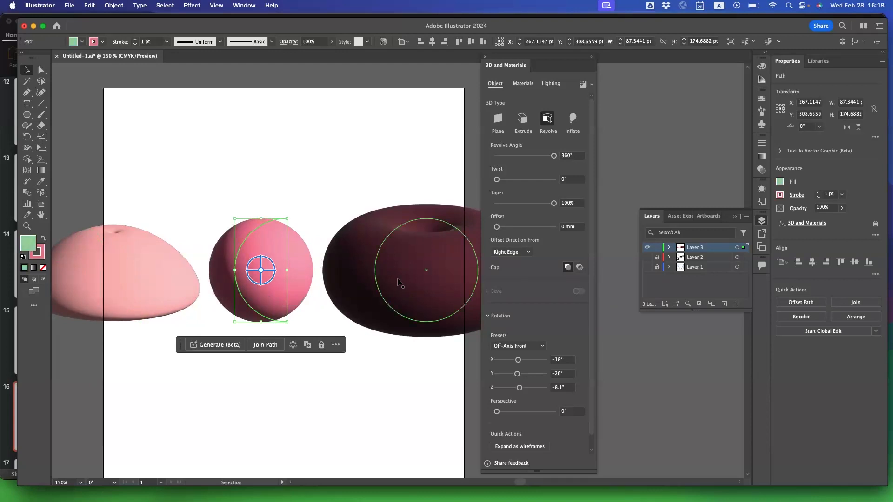
Increase the dark ring's revolve offset to about 40.2 mm and move it right to about X 652 pt.
left_click(400, 283)
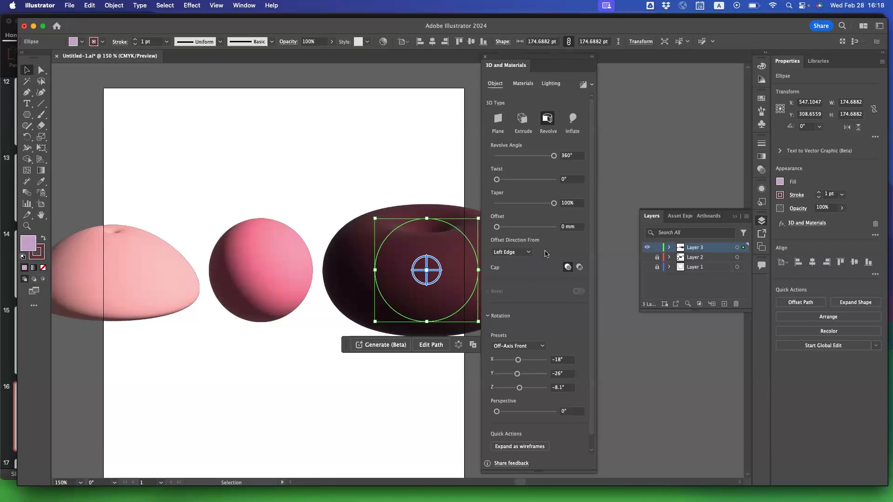
left_click_drag(499, 229, 505, 230)
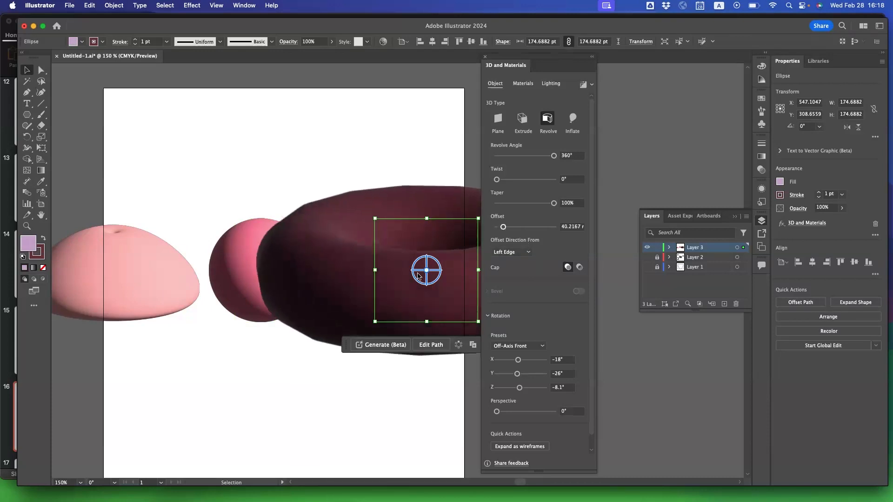
left_click_drag(377, 259, 437, 257)
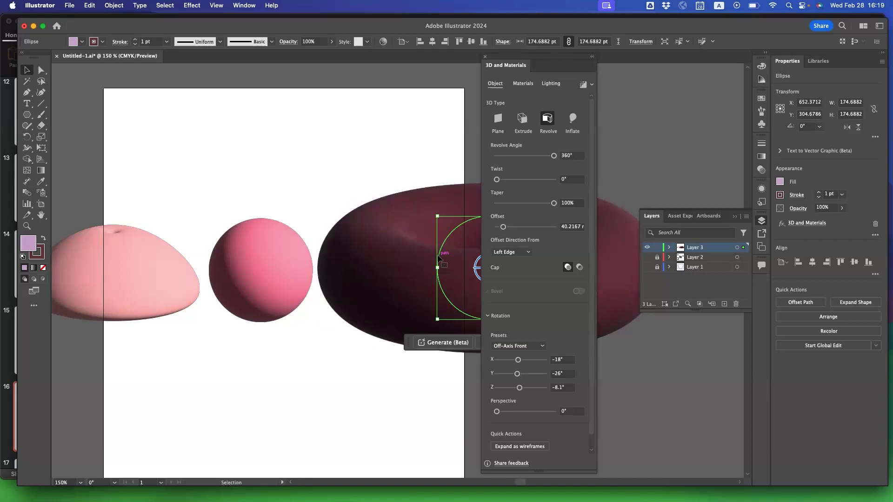
scroll(439, 259, "right", 6)
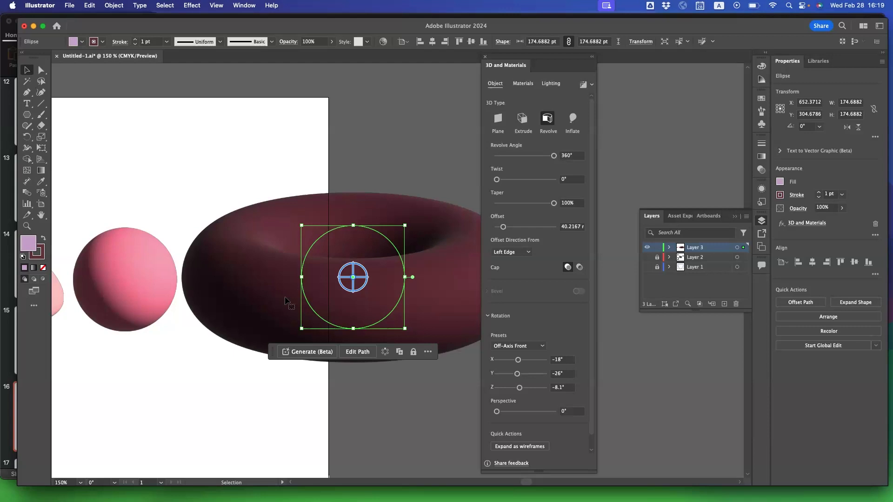
scroll(251, 310, "left", 10)
scroll(250, 311, "left", 4)
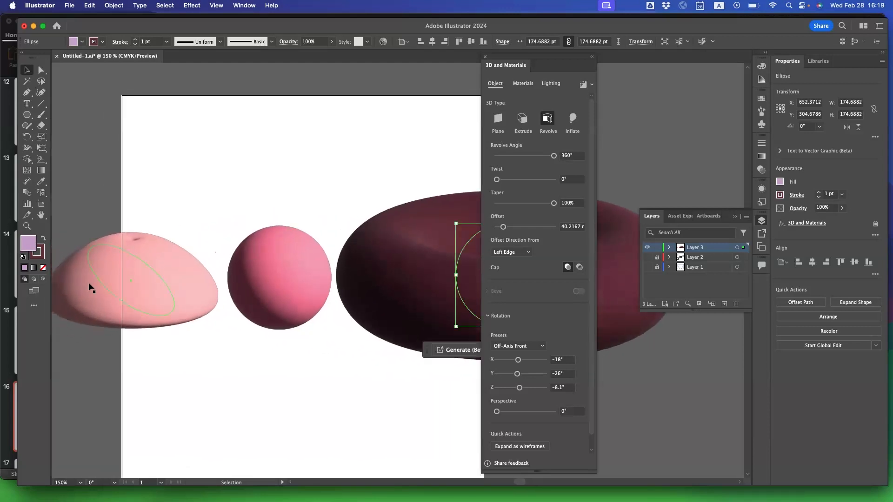
Undo the offset change, the shape moves and the Revolve effects on the purple circle and teal ellipse.
left_click(147, 287)
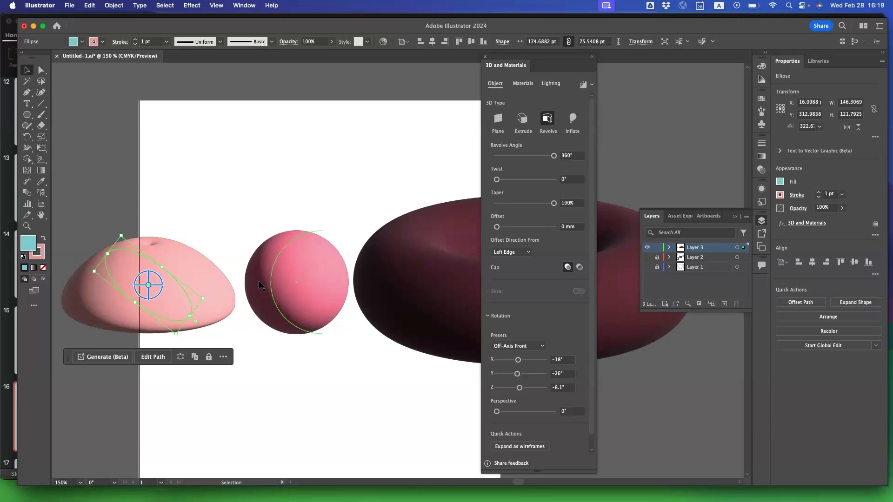
key("a")
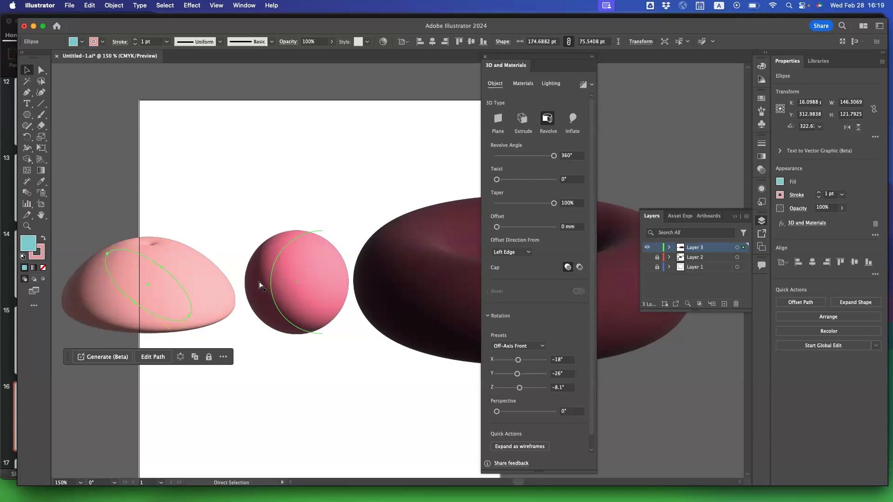
left_click(260, 285)
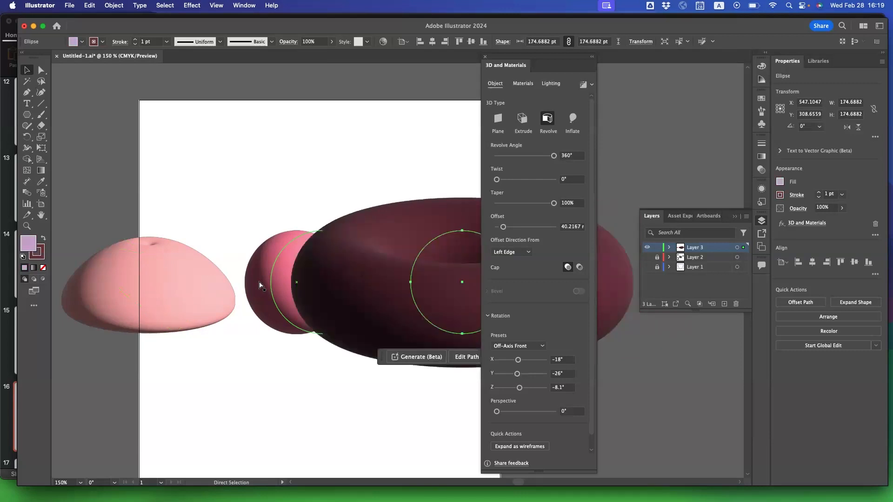
left_click(260, 285)
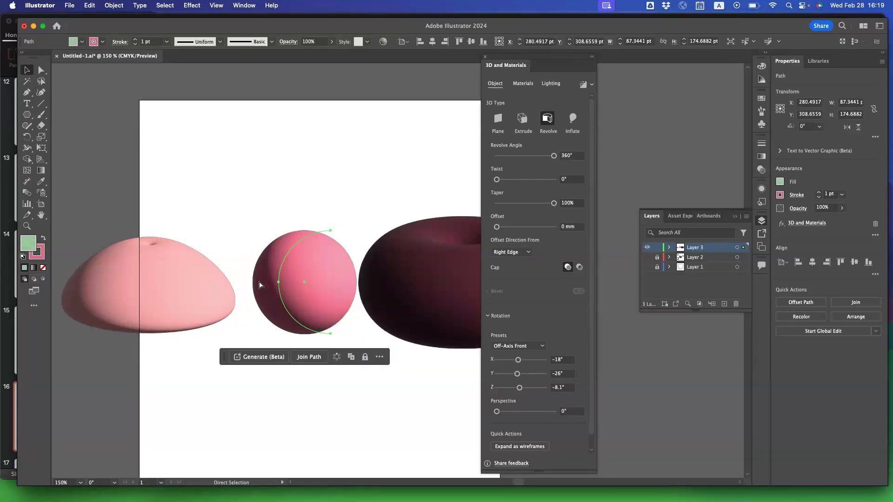
key("super+z")
key("super+z")
key("super+z")
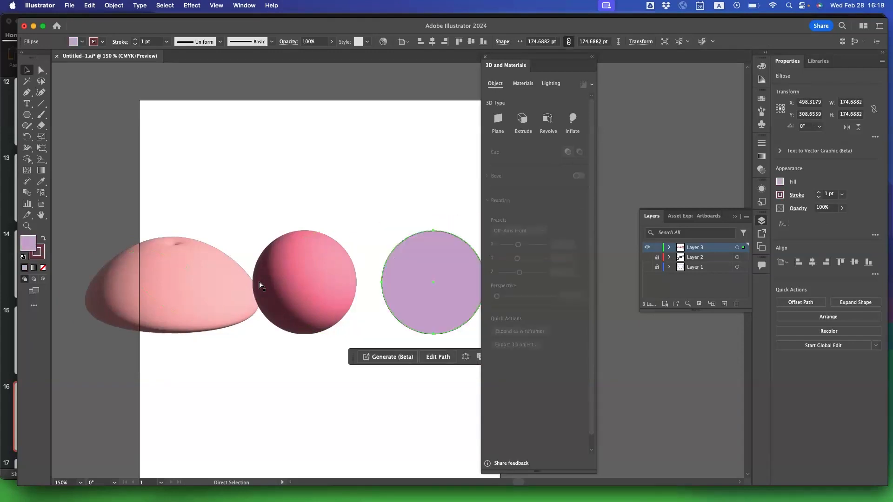
key("super+z")
key("super+z")
key("super+z")
key("super+z")
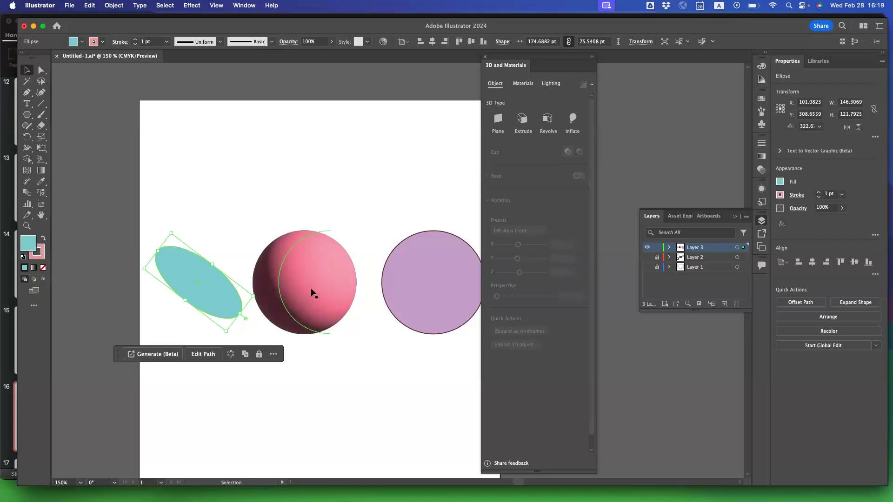
key("super+equal")
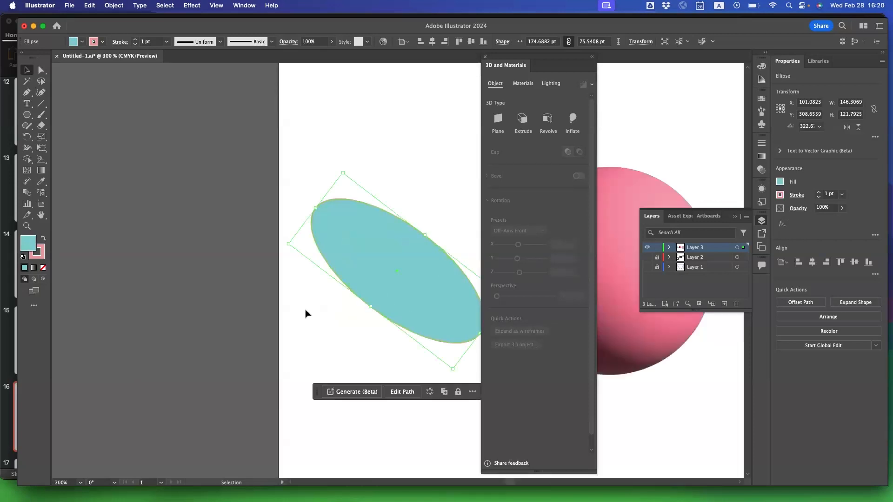
scroll(306, 310, "right", 10)
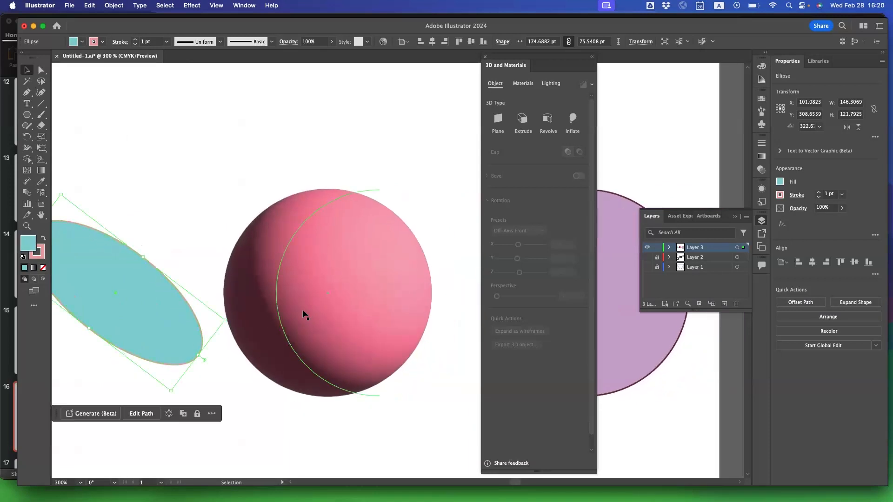
scroll(305, 315, "up", 3)
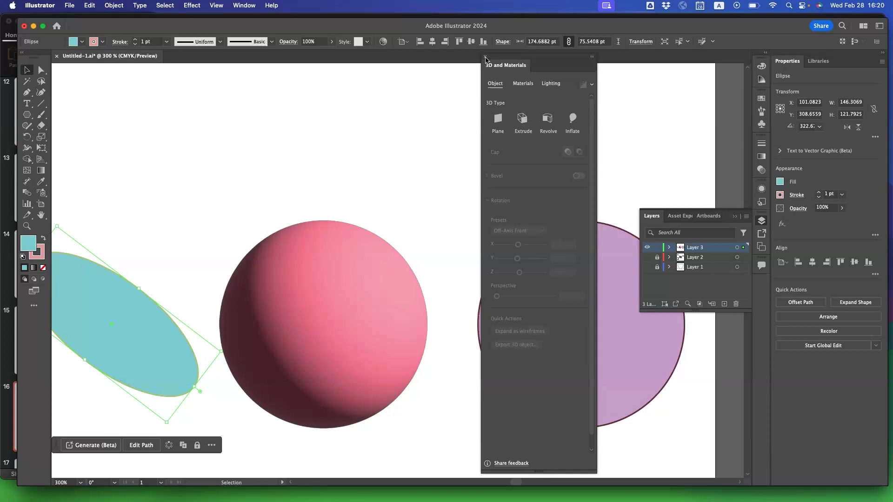
Close the 3D and Materials panel and deselect the teal ellipse.
left_click(485, 58)
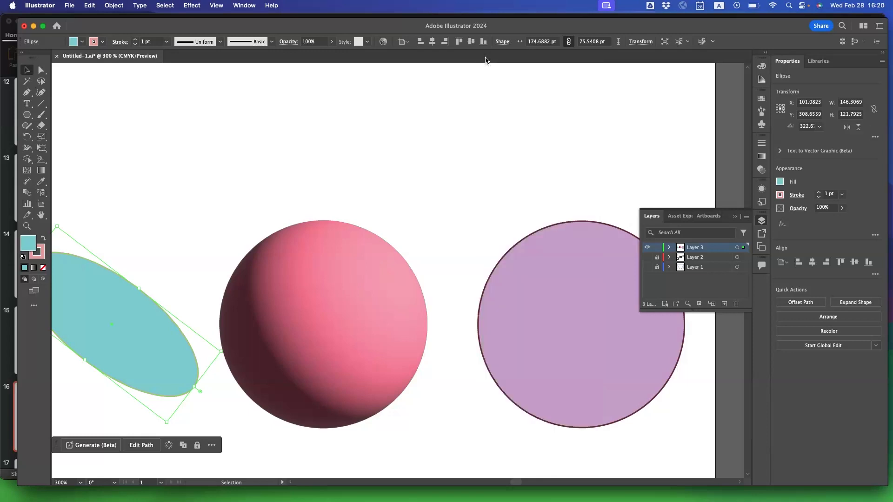
left_click(411, 225)
scroll(411, 227, "left", 3)
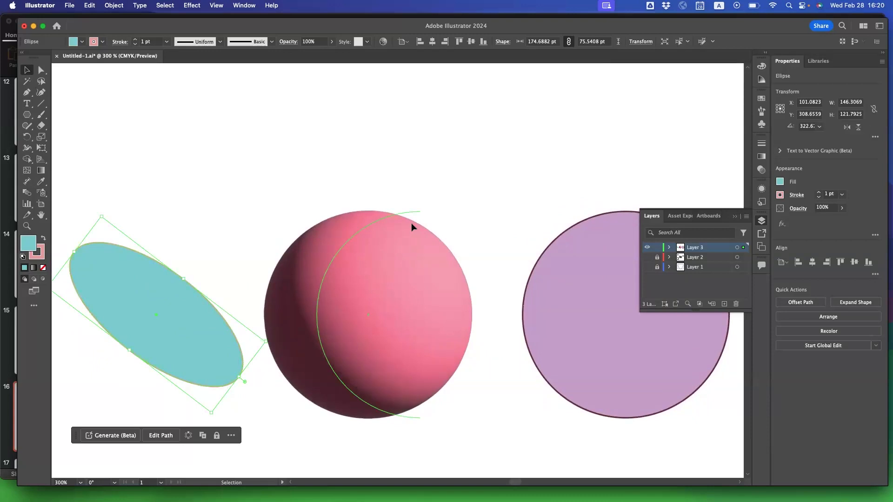
left_click(365, 156)
scroll(353, 167, "left", 3)
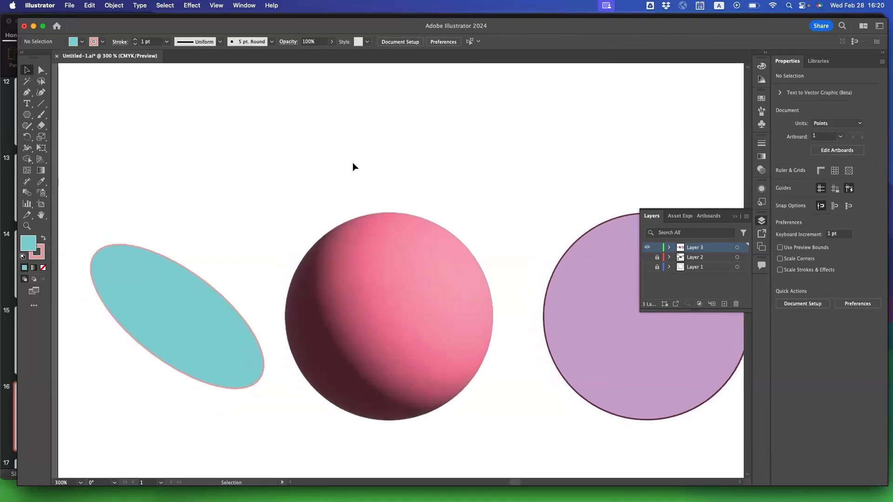
scroll(347, 165, "right", 2)
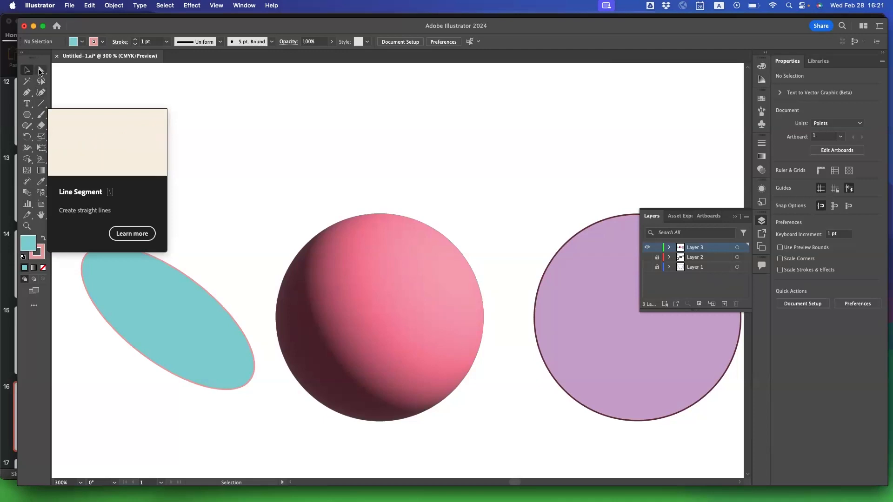
Draw a vertical line about 293 pt long through the center of the pink sphere, extending past it above and below.
left_click(41, 104)
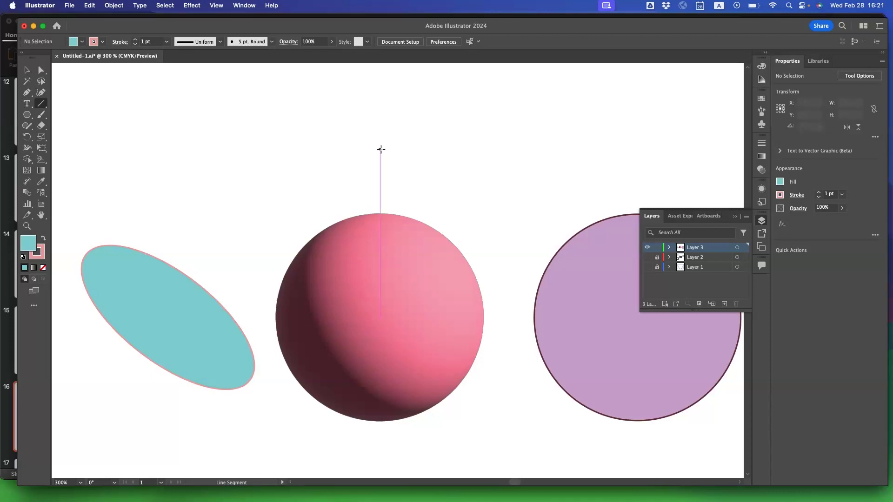
left_click_drag(380, 143, 432, 357)
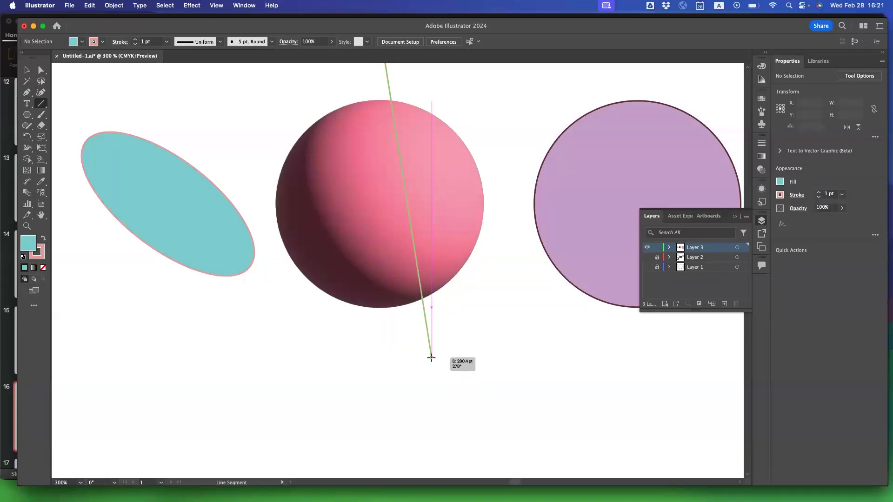
left_click_drag(431, 357, 431, 357)
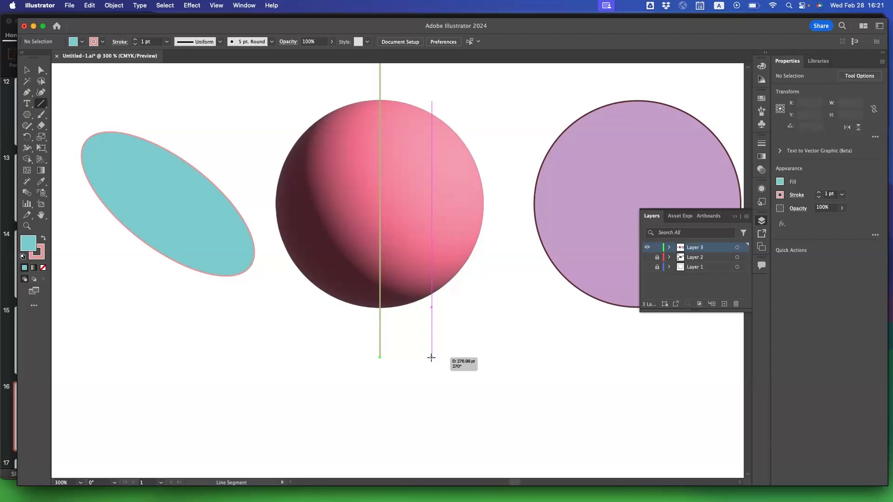
left_click_drag(431, 357, 383, 375)
scroll(383, 375, "up", 5)
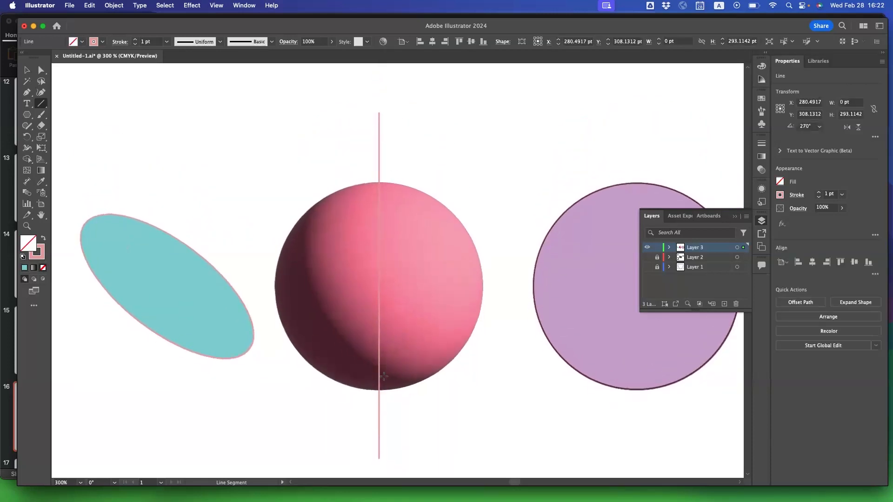
scroll(383, 377, "down", 1)
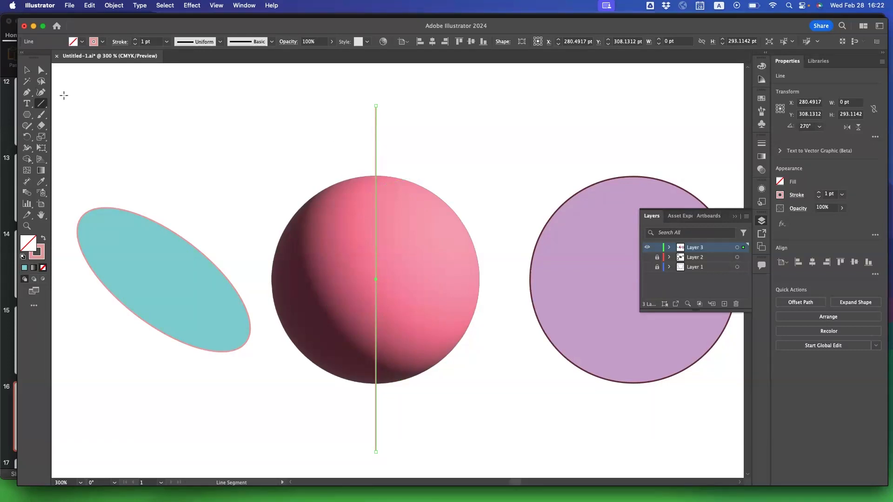
Center the vertical line on the sphere at about Y 308.7 pt and set its stroke color to black (000000).
left_click(27, 70)
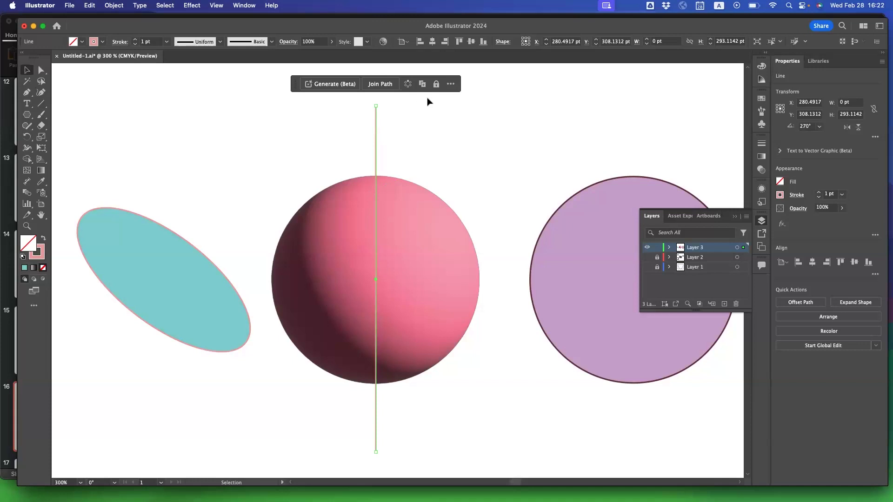
left_click_drag(375, 153, 376, 154)
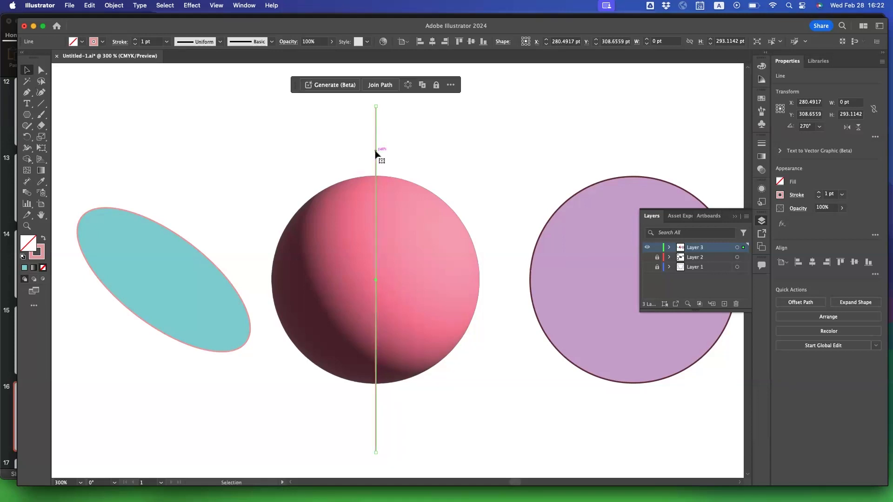
left_click(780, 196)
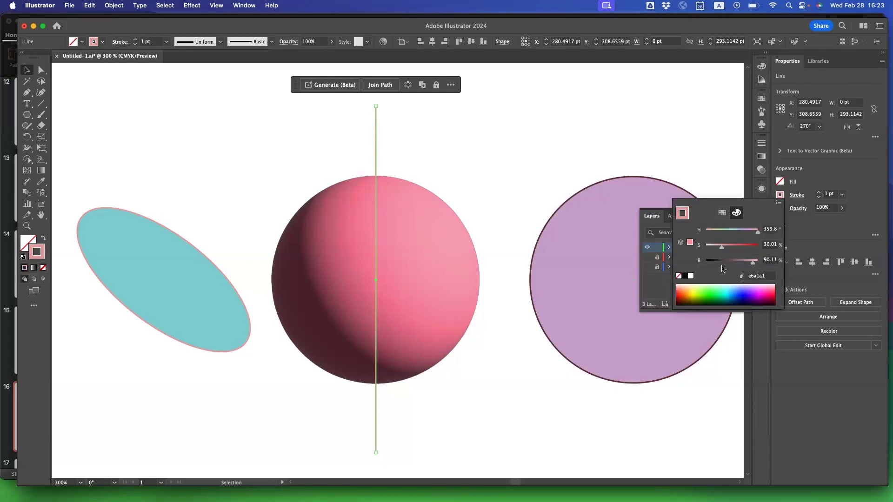
left_click_drag(737, 262, 681, 264)
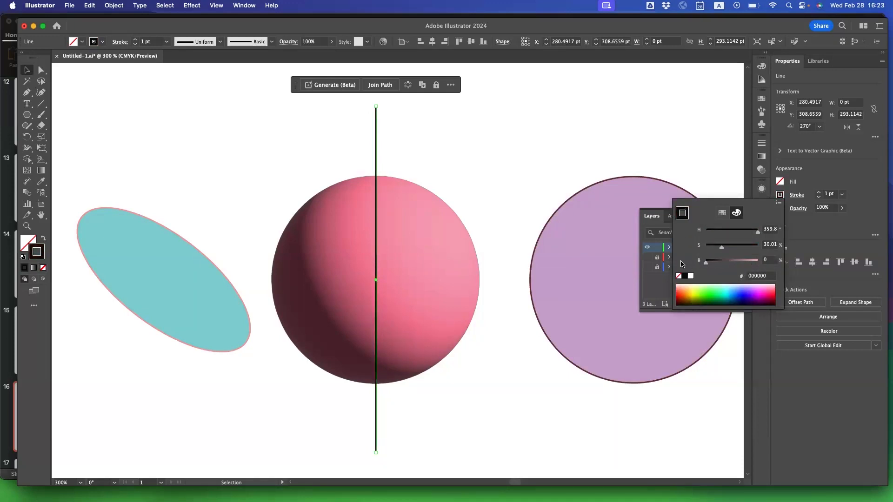
left_click(810, 238)
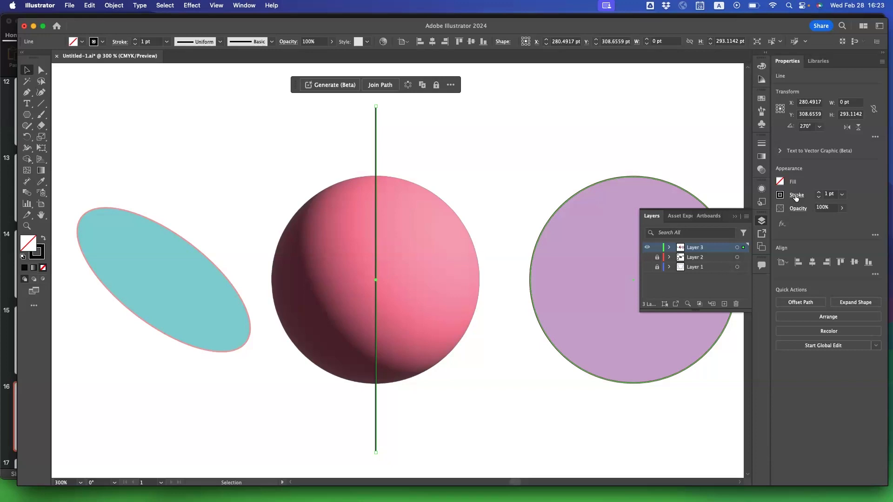
Add the Arrow 5 arrowhead to the line's upper end, try a dashed stroke and return to solid, and deselect the line.
left_click(795, 196)
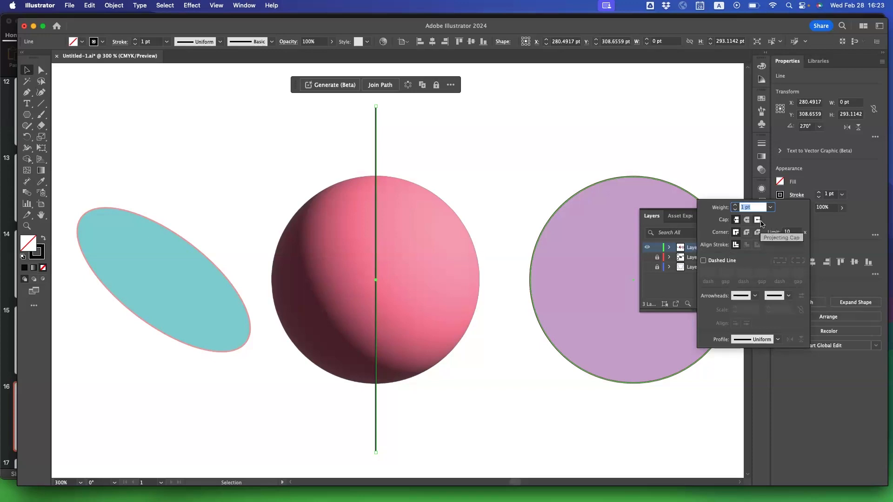
left_click(754, 296)
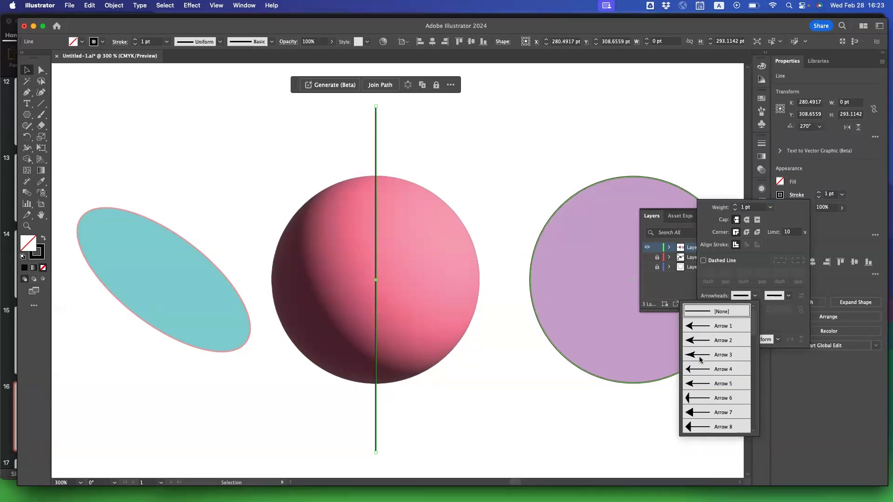
left_click(702, 384)
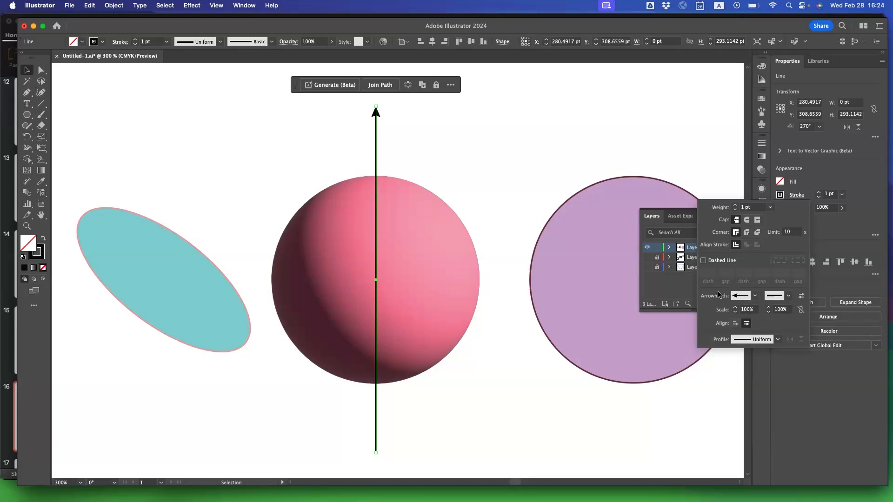
left_click(703, 261)
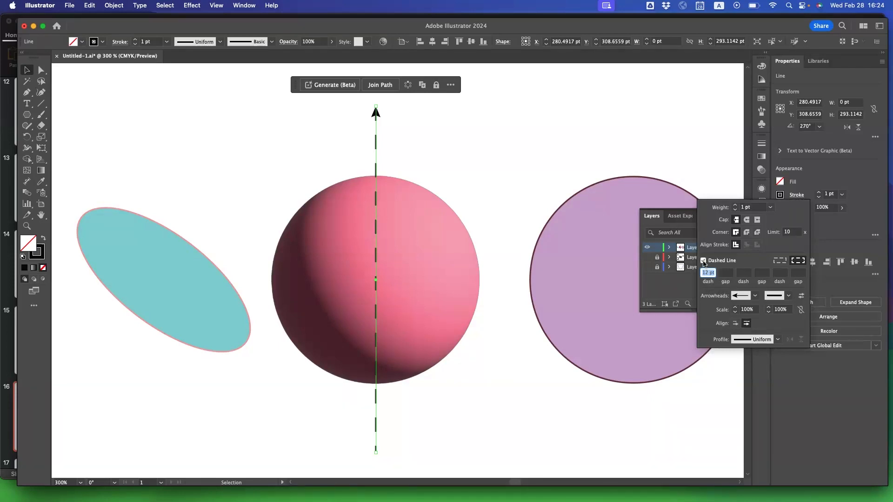
left_click(703, 261)
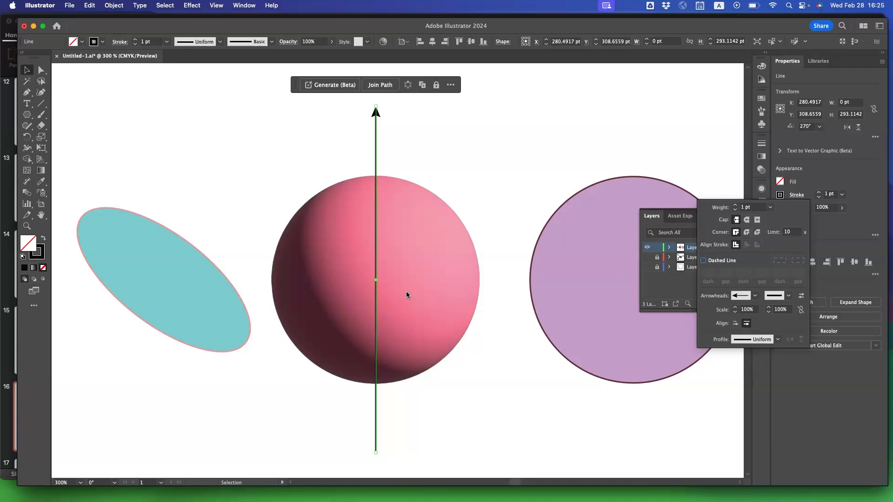
left_click(274, 390)
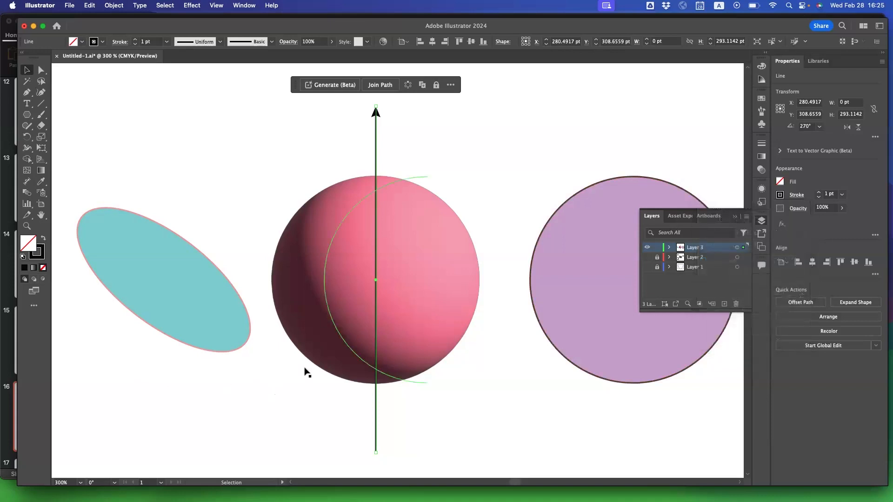
left_click(314, 390)
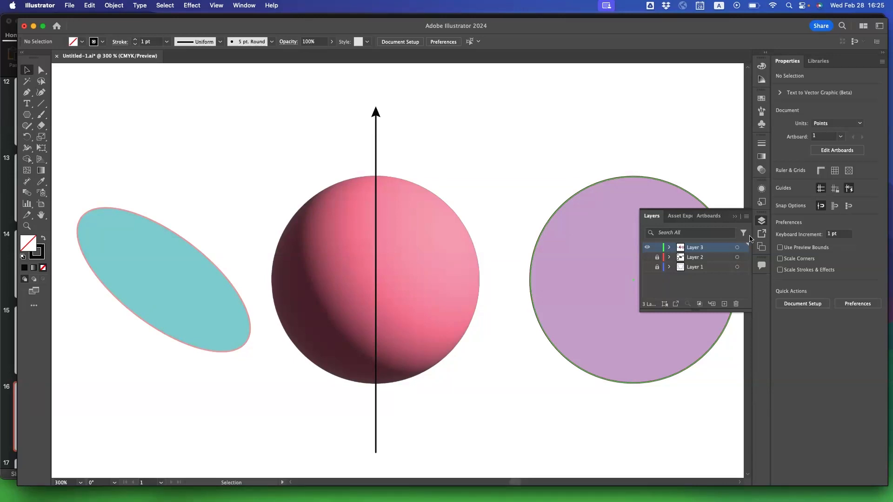
left_click(763, 222)
left_click(763, 222)
left_click(763, 221)
left_click(763, 221)
left_click(762, 223)
left_click(762, 222)
Expand Layer 3 and move the arrow line below the sphere's path in the stacking order.
left_click(669, 248)
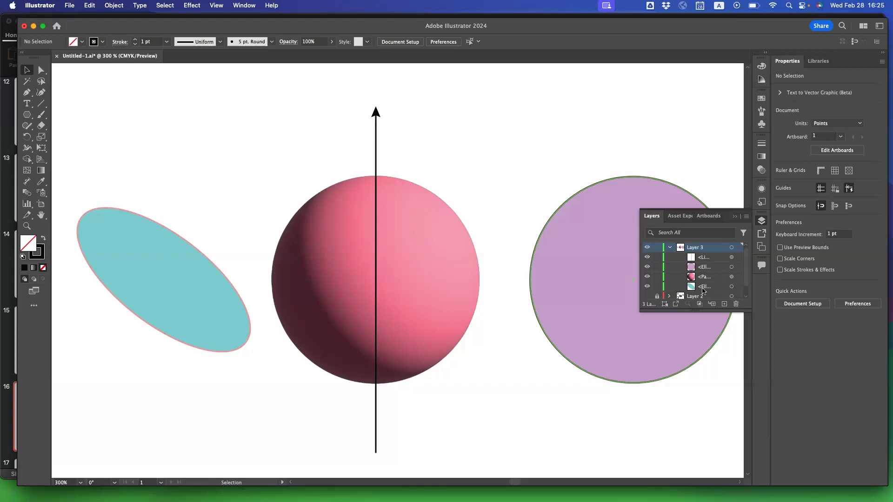
left_click(706, 260)
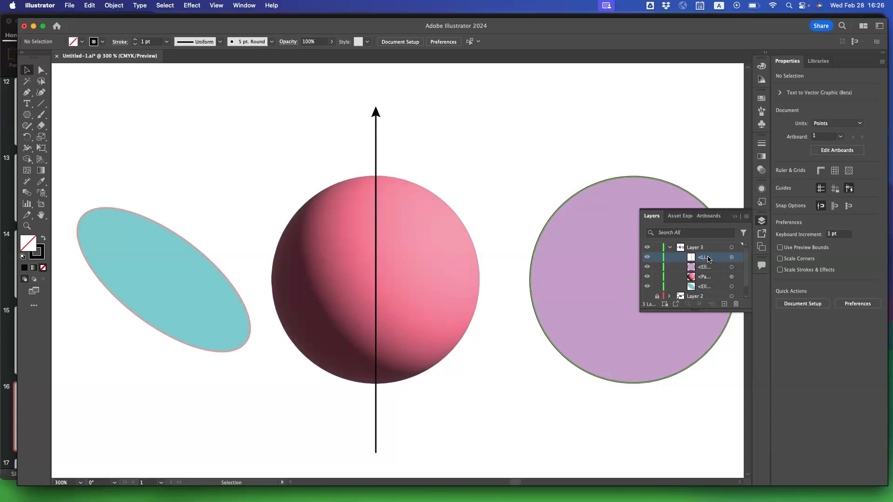
left_click_drag(708, 259, 705, 280)
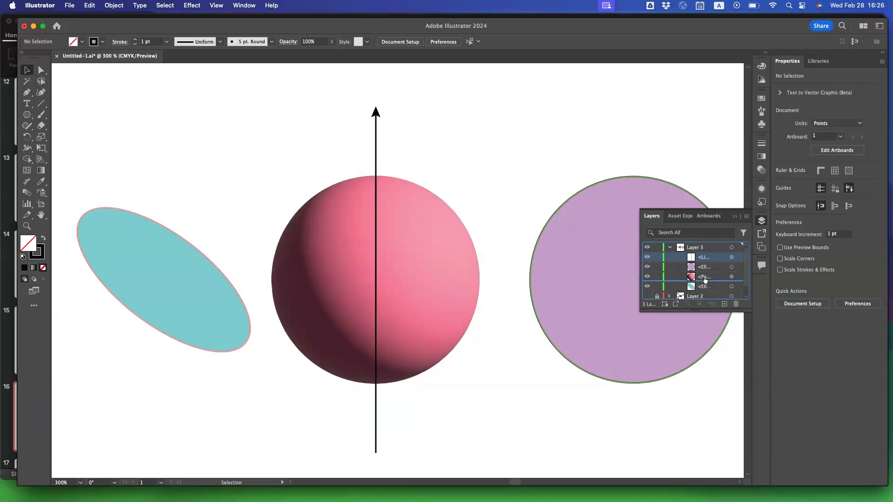
left_click_drag(705, 280, 706, 282)
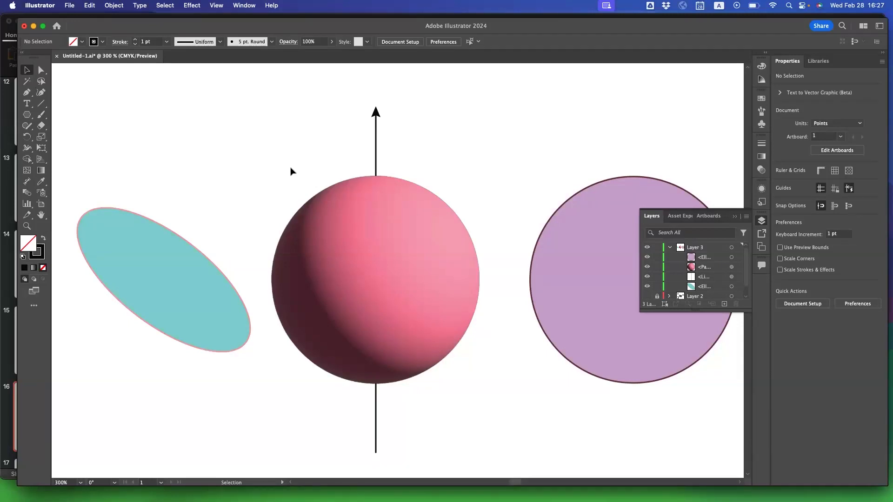
Set the arrow line's stroke weight to 3 pt.
left_click(376, 120)
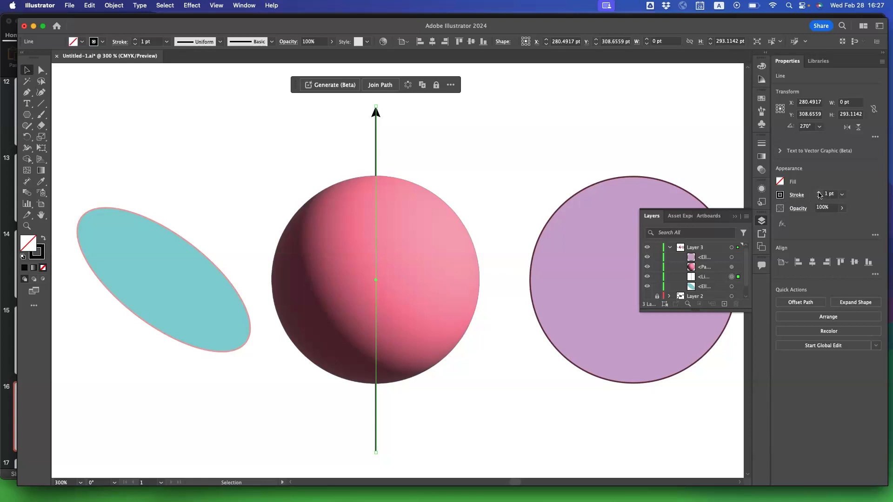
left_click(819, 194)
left_click(819, 193)
left_click(819, 193)
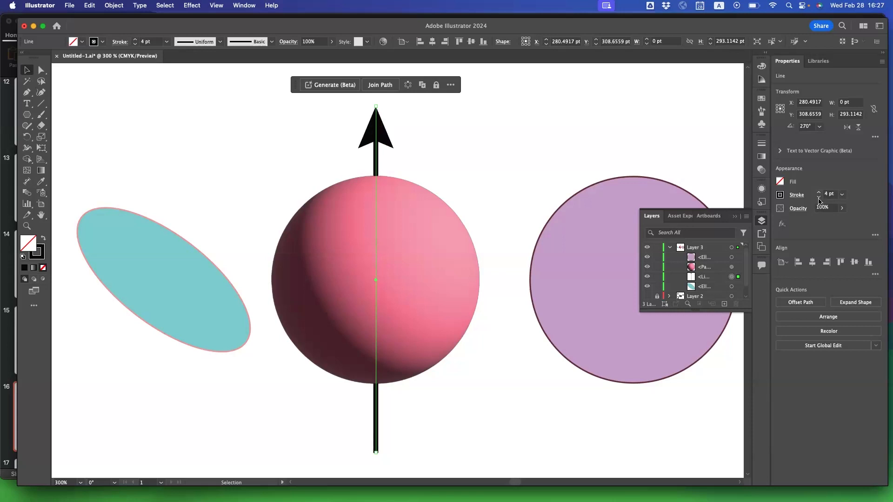
left_click(819, 198)
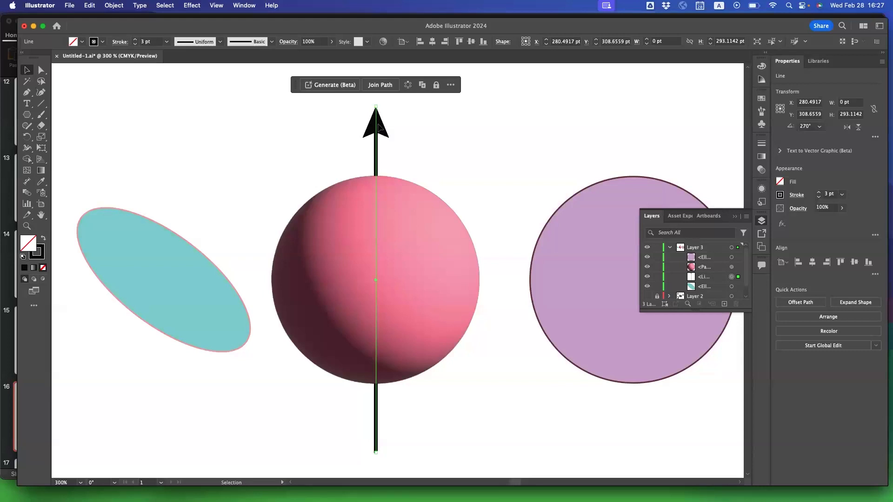
Paste a copy of the arrow line in place, in front of the sphere.
left_click(94, 6)
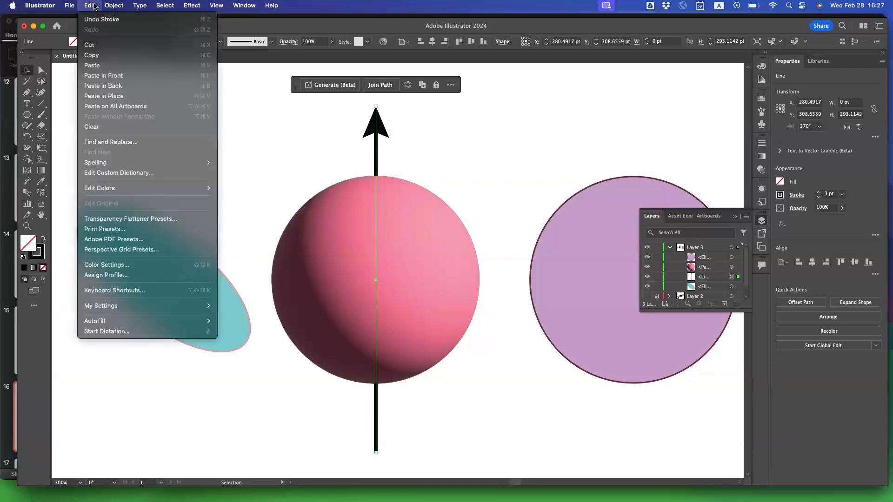
left_click(94, 5)
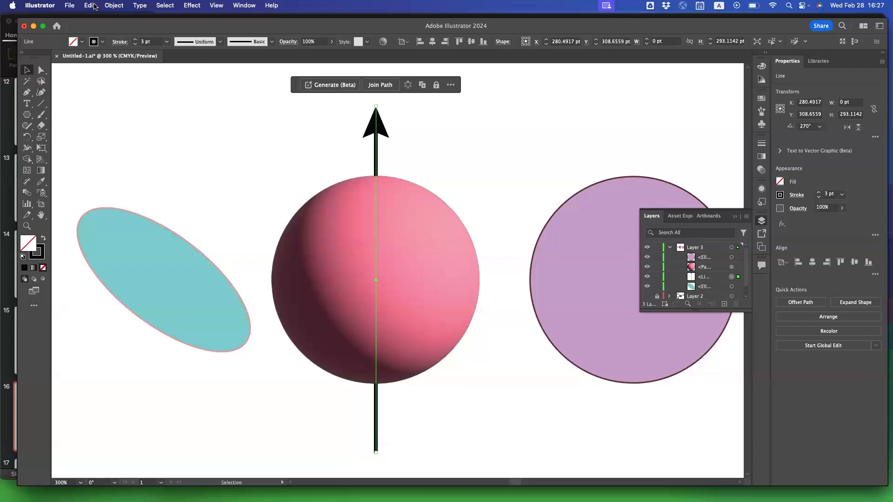
left_click(94, 6)
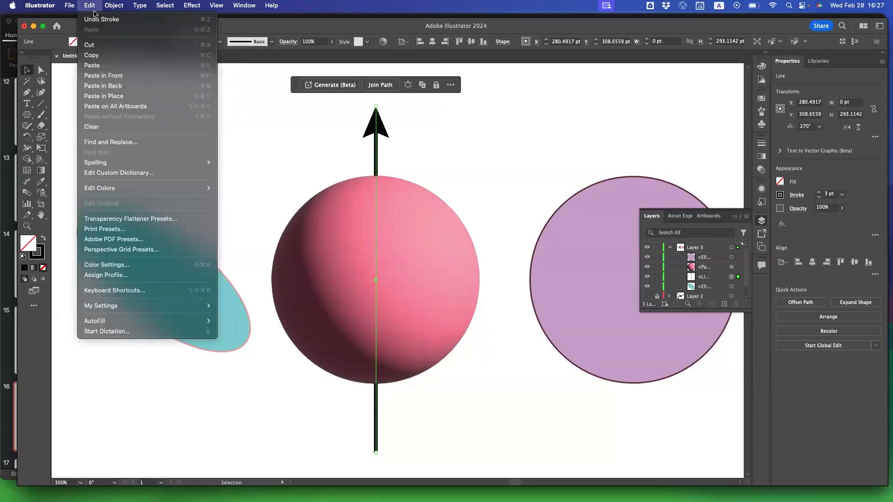
left_click(96, 99)
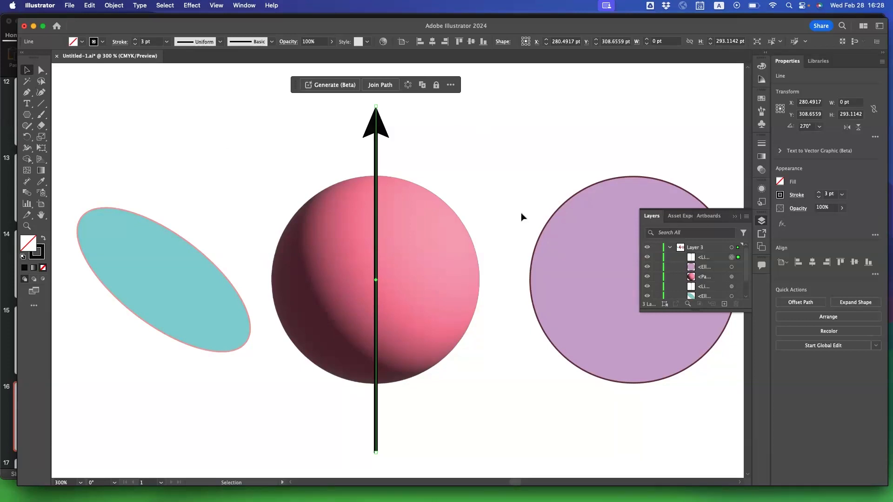
Shorten the front arrow copy to about 69 pt by raising its lower end to just inside the sphere's upper edge.
scroll(685, 275, "down", 1)
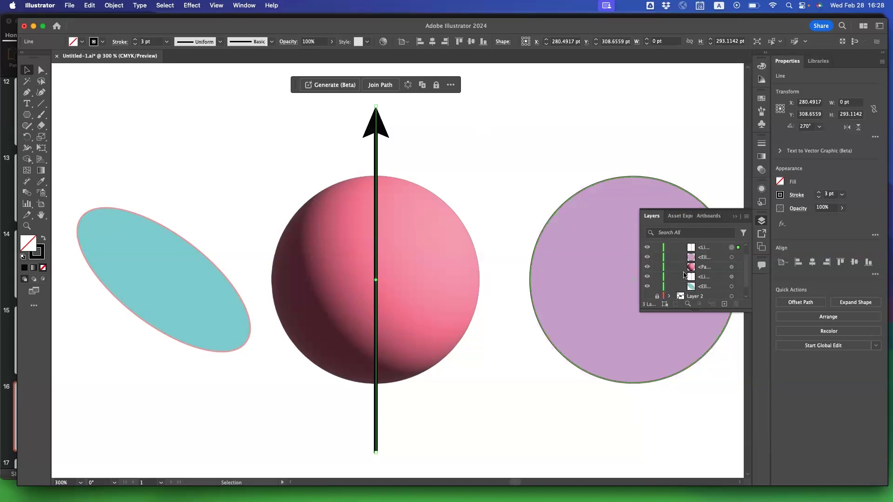
scroll(684, 274, "up", 1)
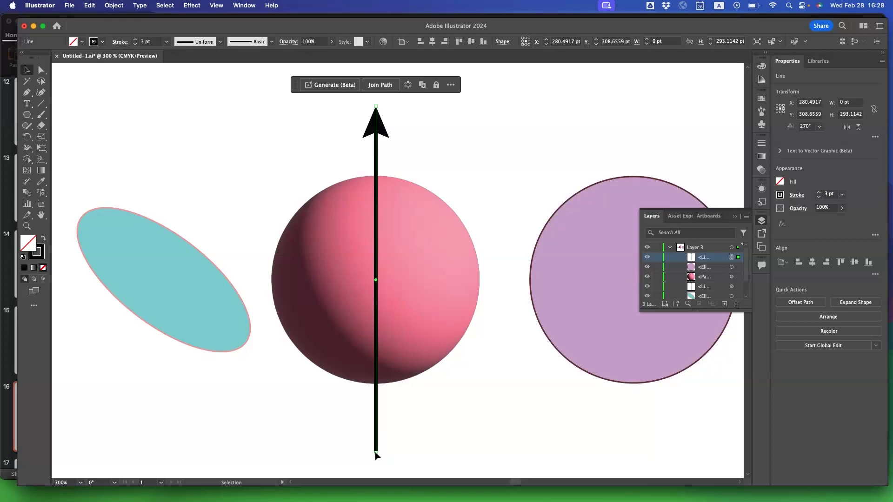
left_click_drag(376, 454, 372, 189)
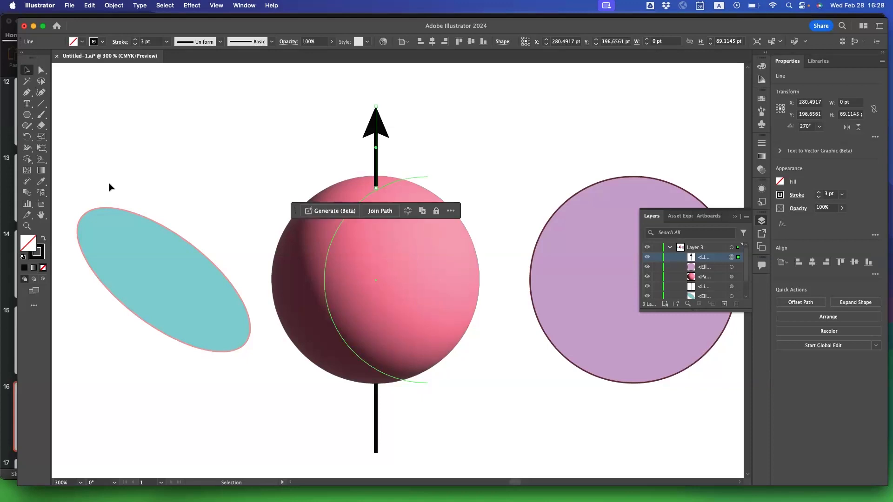
Add the point text "Adjdssdksljkl" above the sphere, just over the arrowhead.
left_click(285, 159)
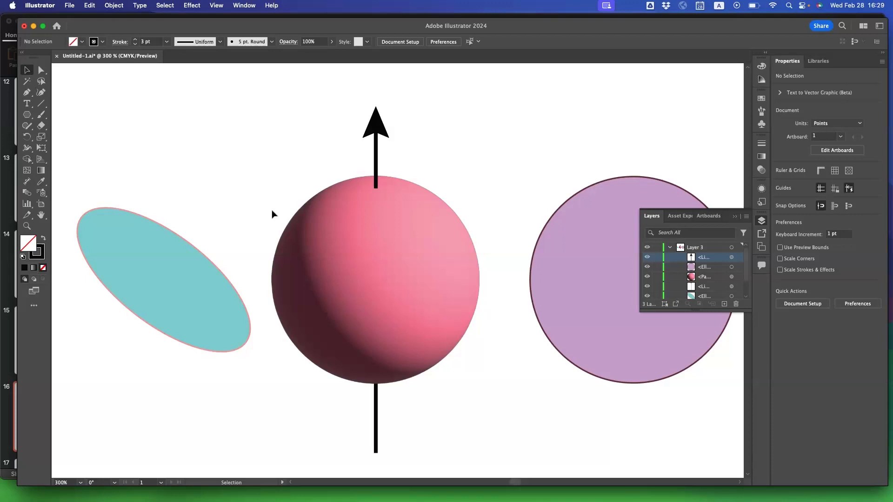
key("super+minus")
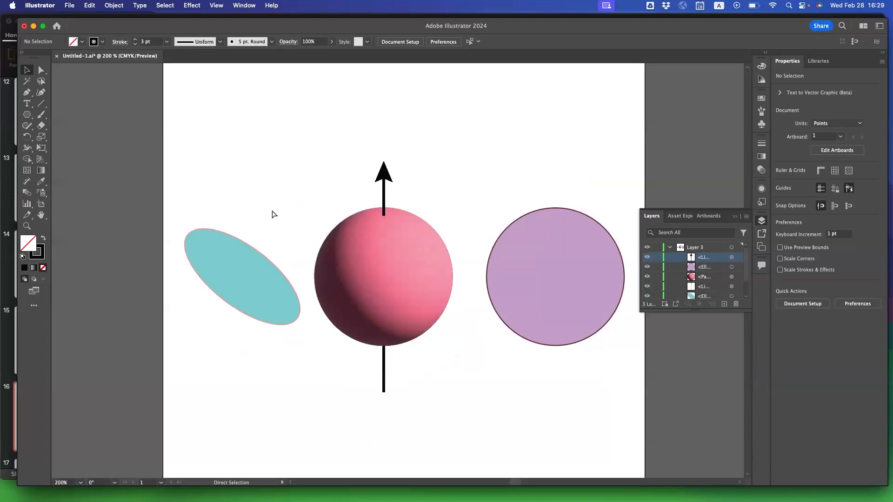
key("super+minus")
key("super+equal")
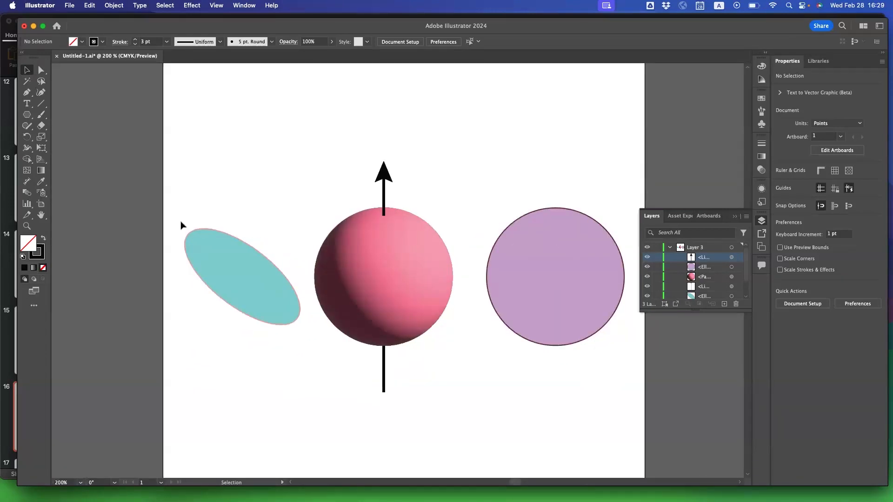
left_click(27, 103)
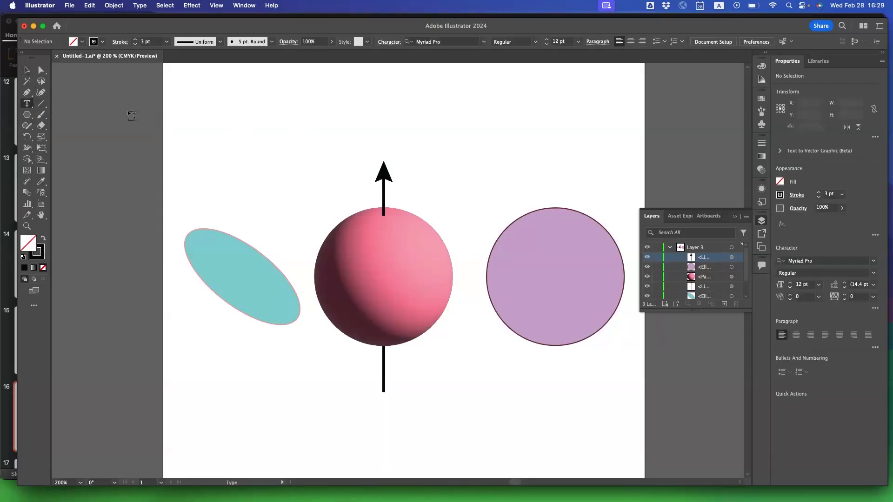
left_click(295, 130)
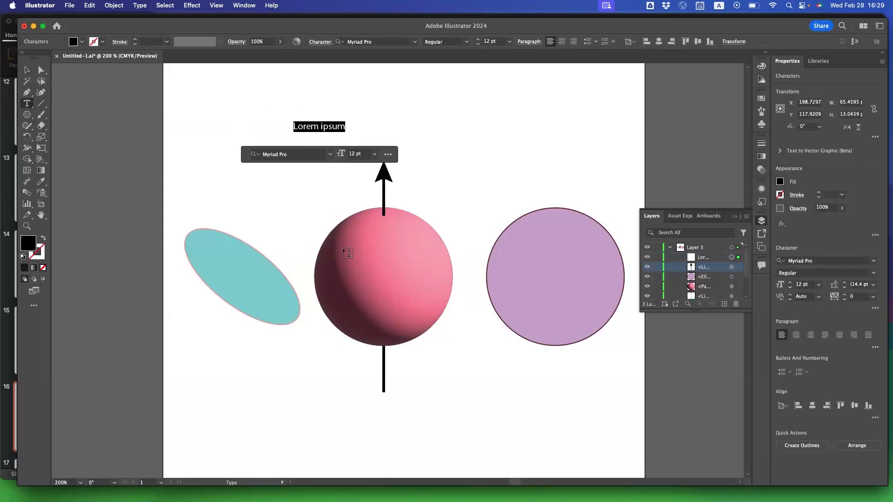
type("A")
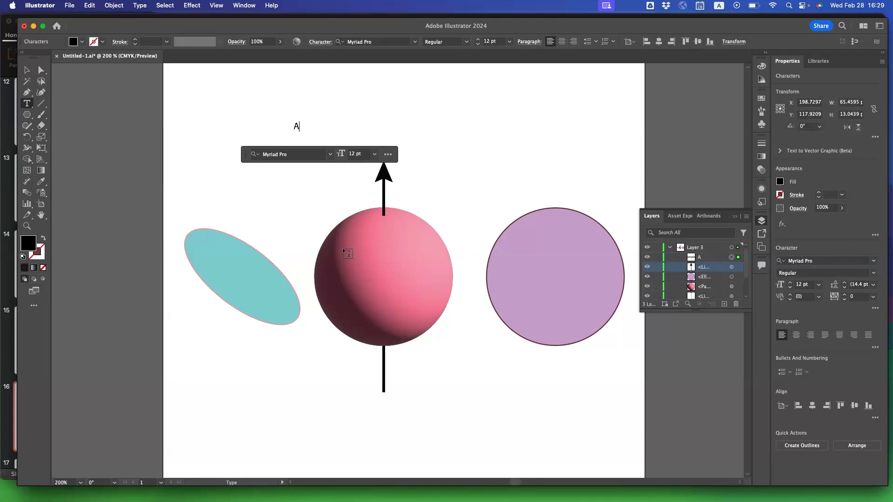
type("djdssdksljkl")
left_click(28, 70)
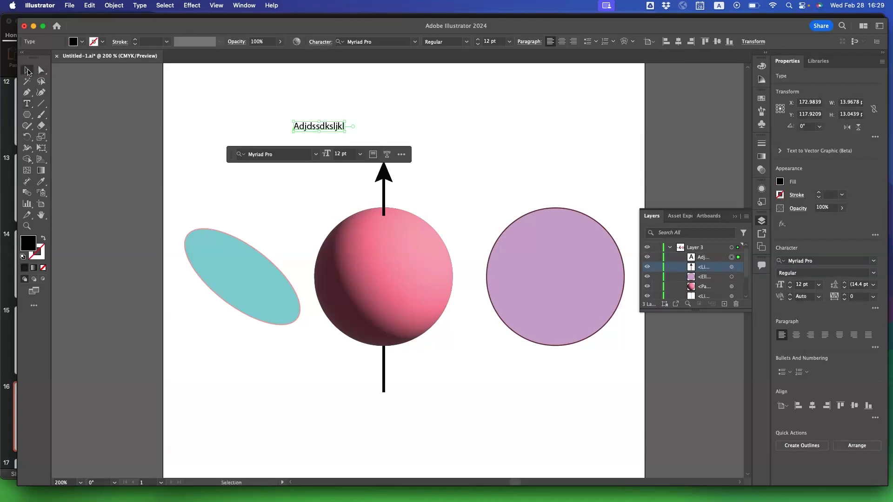
Enlarge the text to about 39 pt and fill it with blue 1c8cd6.
left_click_drag(344, 132, 460, 171)
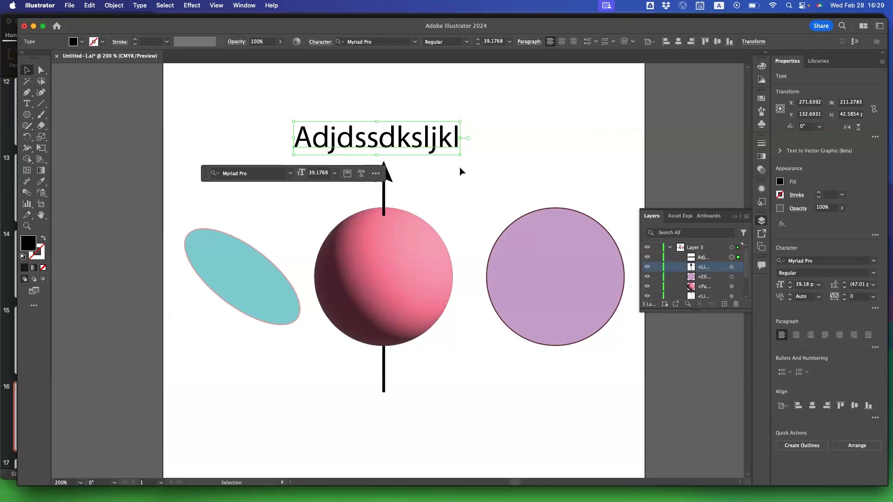
left_click(780, 182)
left_click(735, 199)
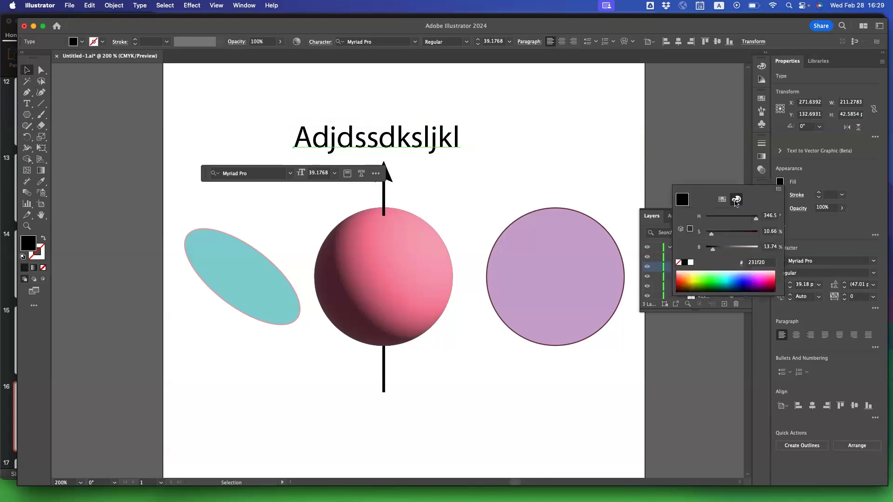
left_click(735, 218)
left_click(734, 233)
left_click_drag(736, 232, 751, 233)
left_click(750, 248)
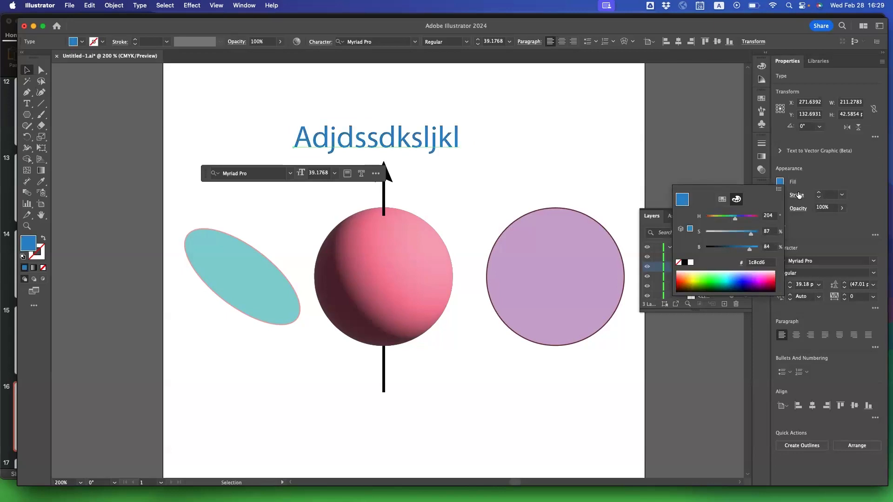
Add a 1 pt black stroke to the blue text and inspect its outline up close.
left_click(810, 183)
left_click(818, 193)
left_click(818, 193)
left_click(819, 193)
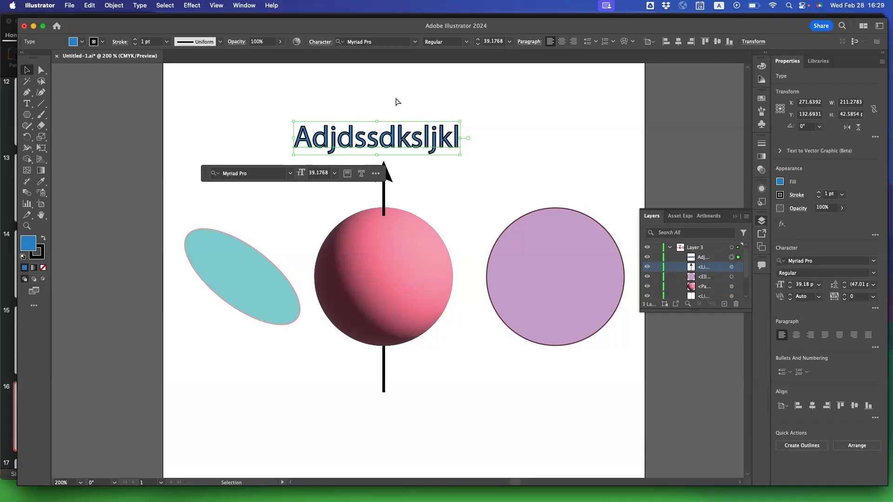
key("super+equal")
key("super+equal")
key("super+equal")
key("super+minus")
key("super+minus")
key("super+minus")
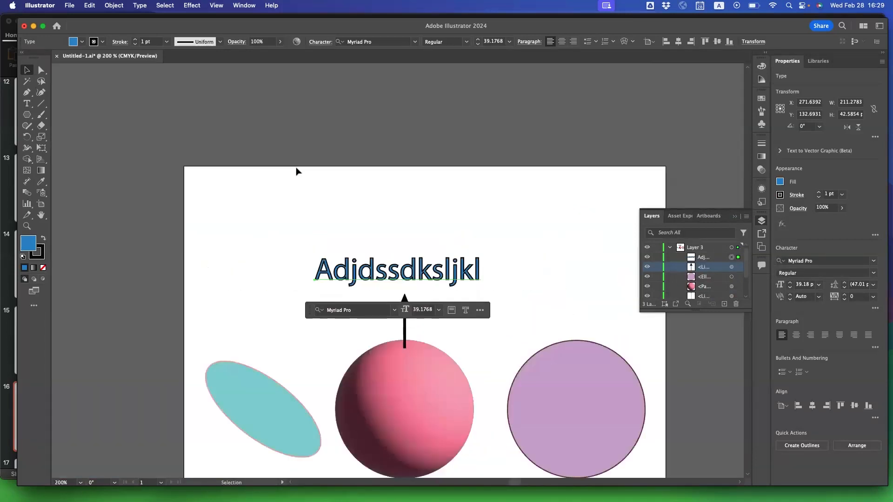
Delete all characters of the text after "Ad" and select the shortened text object.
double_click(391, 272)
left_click(356, 272)
left_click_drag(354, 273, 596, 285)
key("BackSpace")
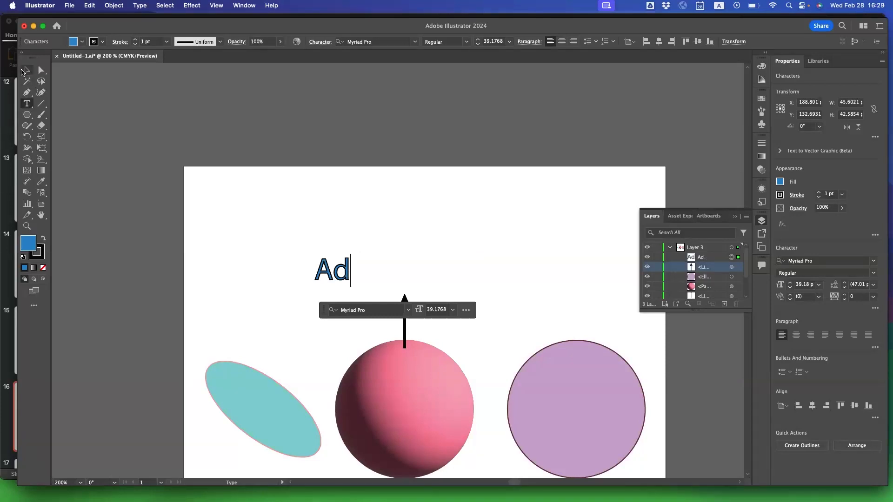
left_click(24, 71)
Apply the 3D Revolve effect to the "Ad" text and change its stroke color to green.
left_click(192, 6)
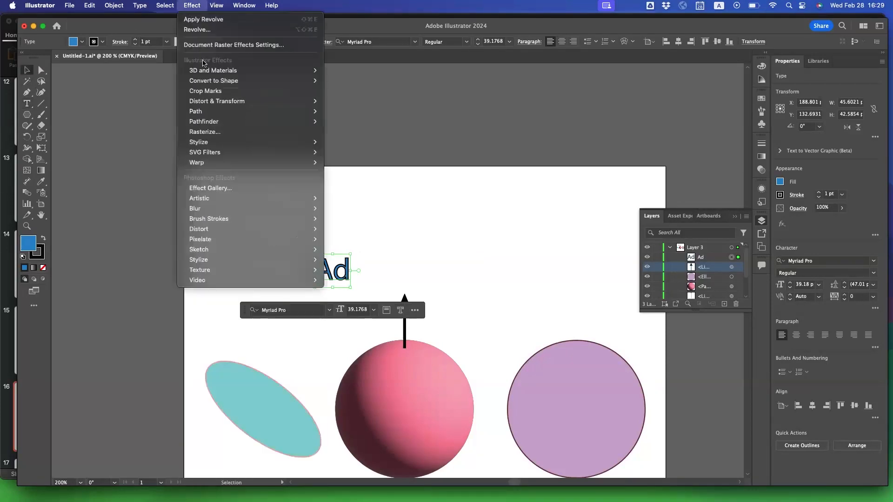
mouse_move(218, 71)
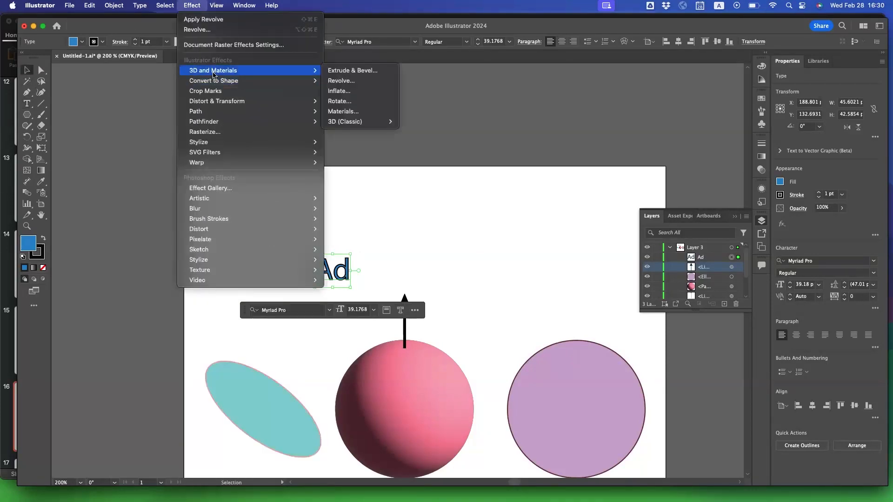
left_click(360, 85)
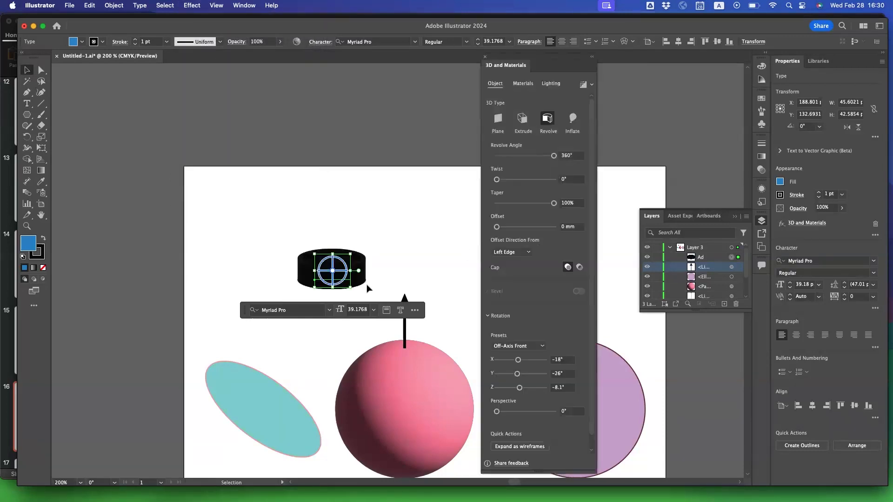
left_click(781, 194)
left_click(731, 245)
left_click(733, 260)
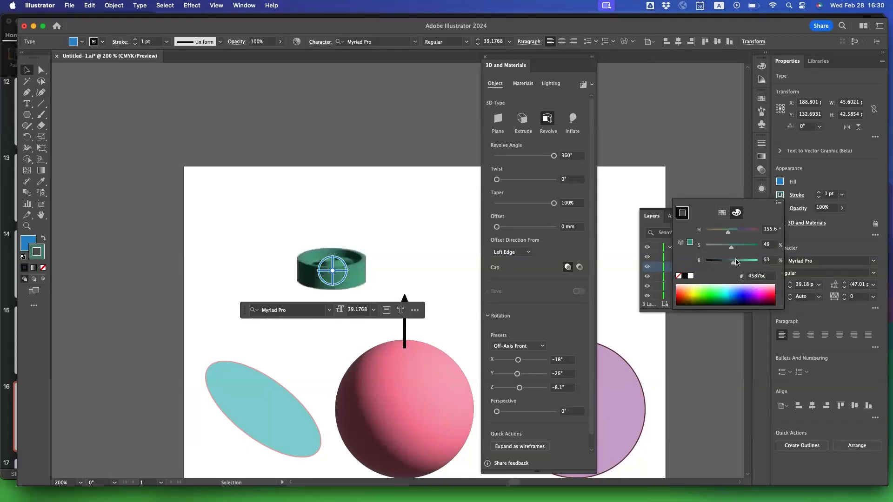
Rotate the revolved text freely in 3D so its ring tilts toward the viewer, and deselect it.
left_click(338, 277)
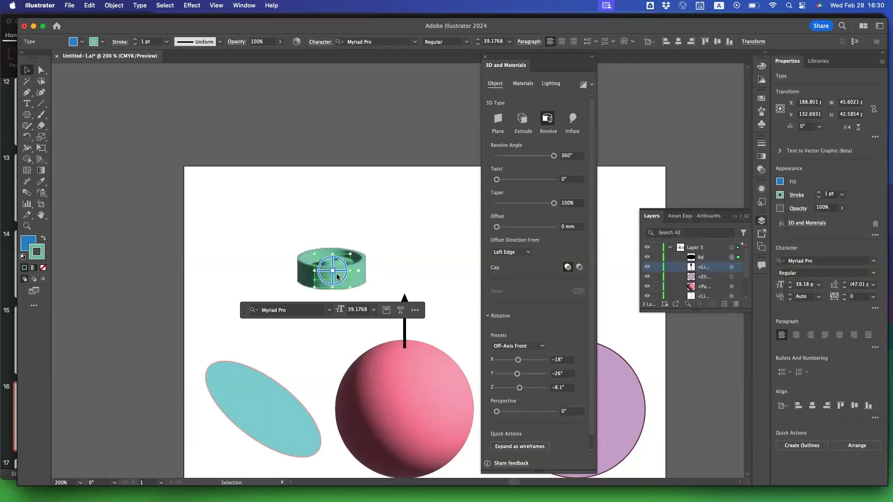
left_click_drag(338, 277, 337, 298)
left_click(221, 265)
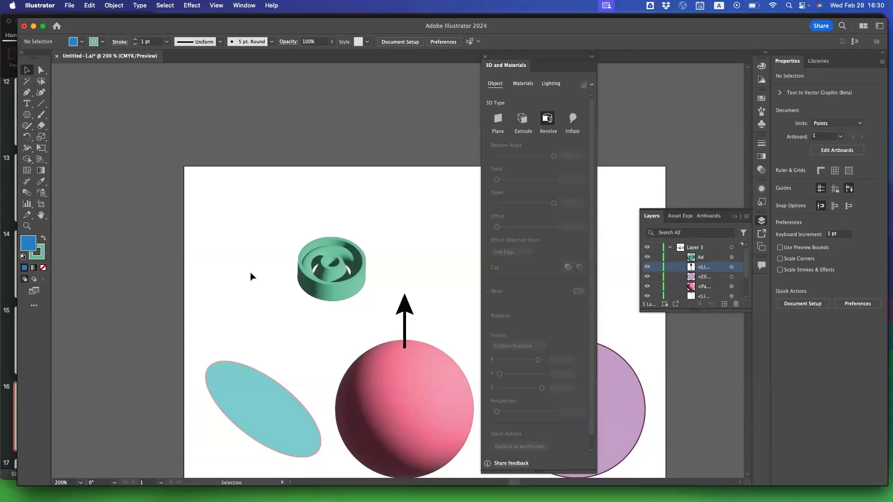
Undo the 3D rotation, green stroke, Revolve effect and character deletion on the text.
key("super+z")
key("super+z")
key("super+z")
key("super+z")
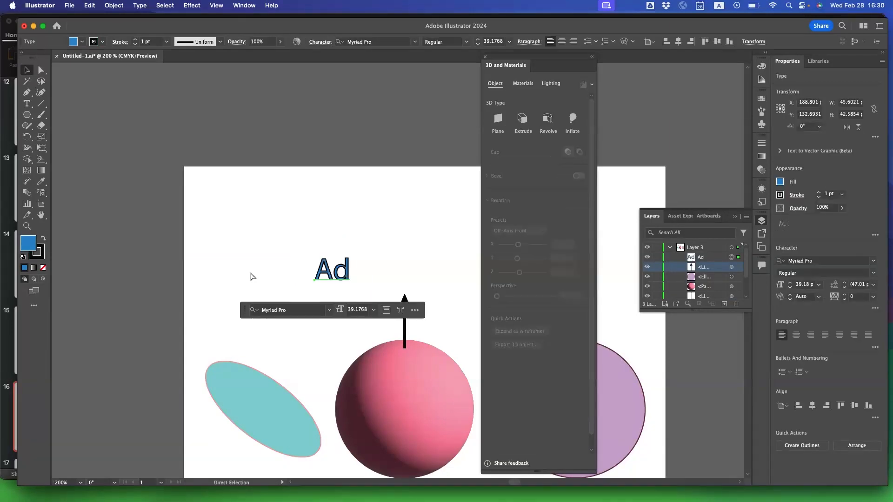
key("super+z")
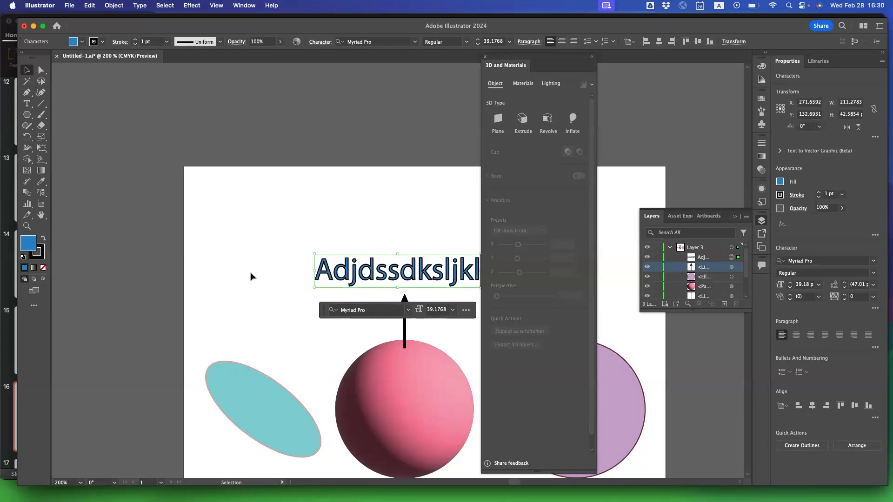
key("a")
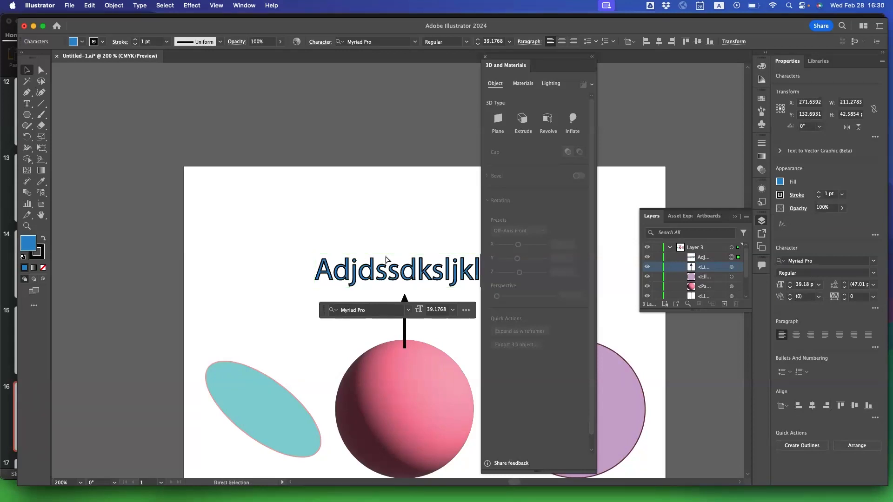
key("super+minus")
scroll(350, 312, "right", 4)
scroll(349, 311, "down", 2)
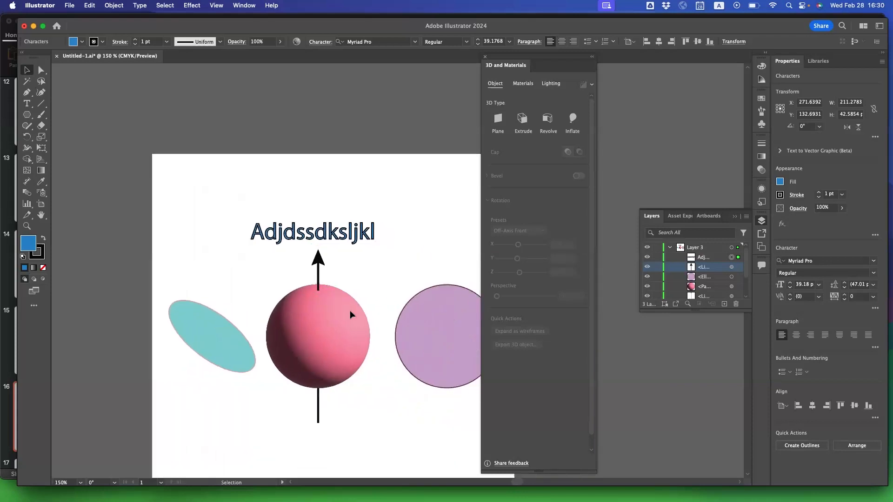
scroll(349, 315, "right", 2)
scroll(350, 314, "down", 1)
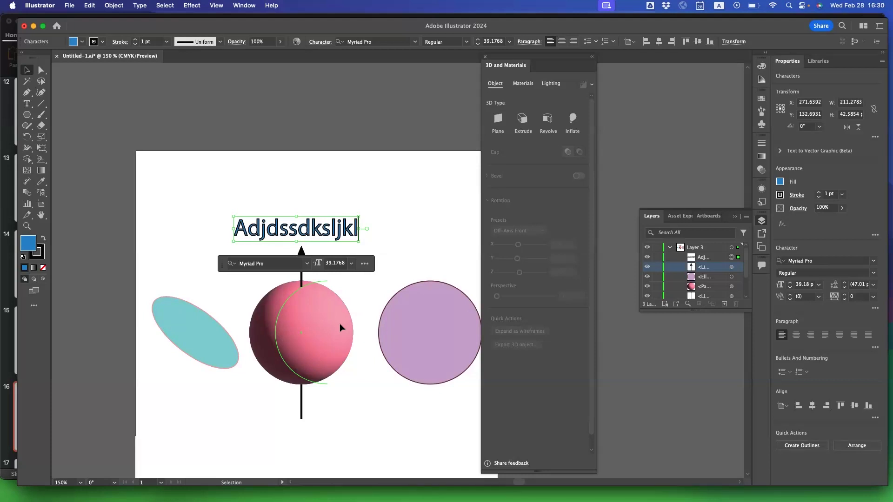
Start saving the document to the computer under a new name, examine the available file formats, and cancel.
left_click(70, 5)
left_click(72, 7)
left_click(72, 7)
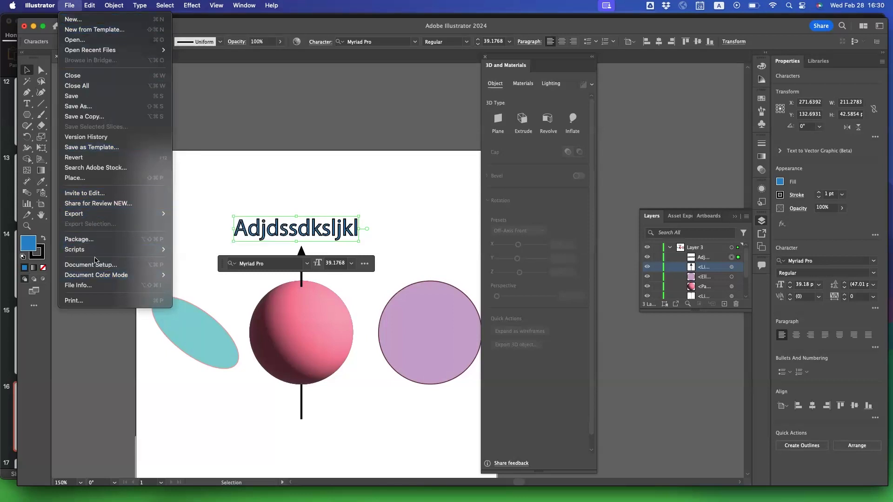
left_click(72, 10)
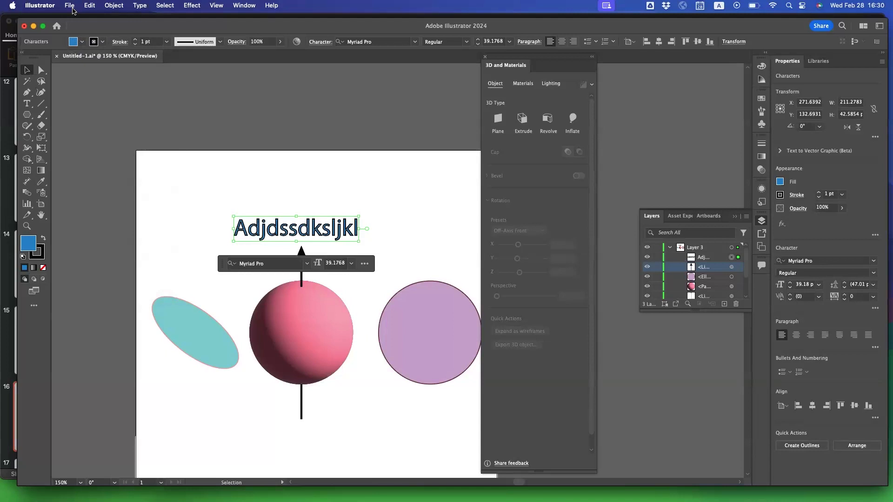
left_click(71, 7)
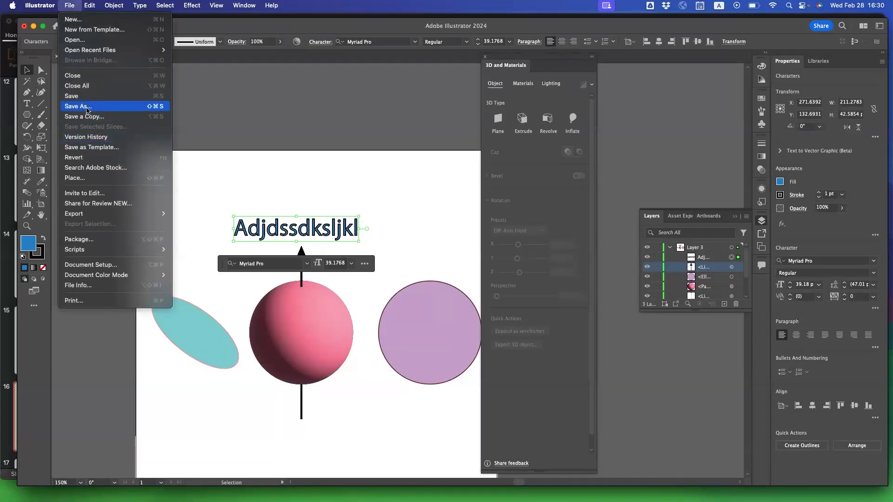
left_click(77, 110)
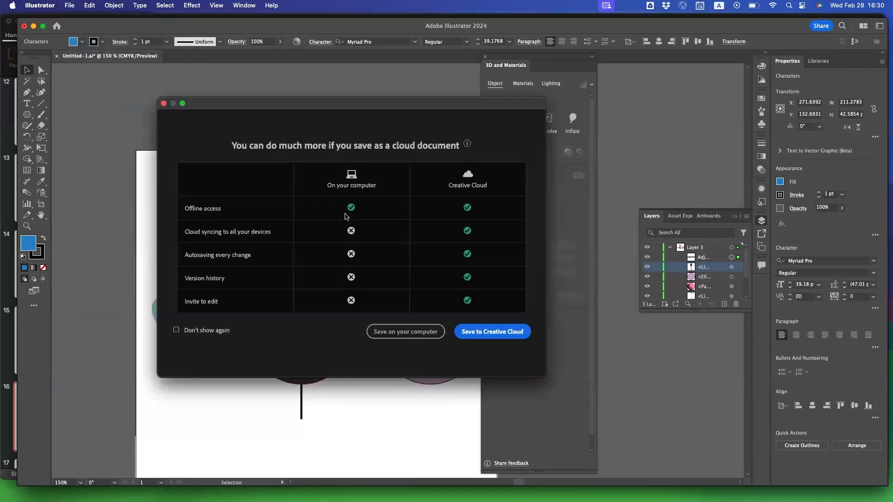
left_click(393, 331)
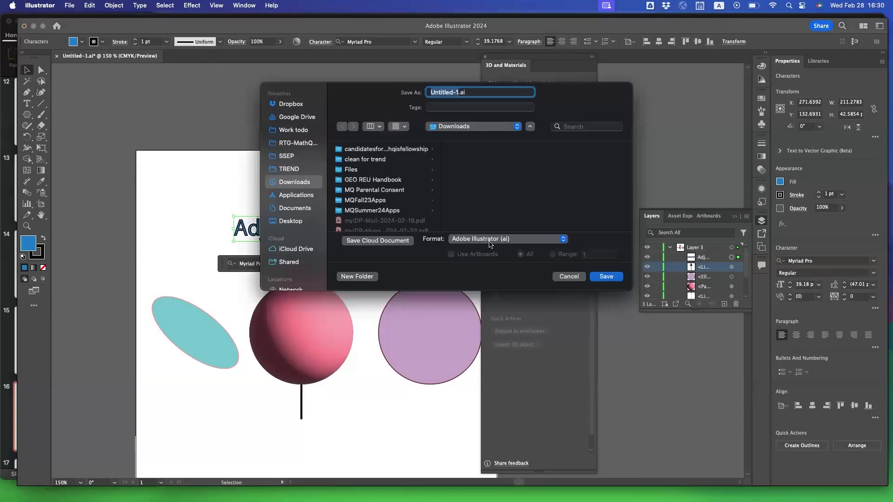
left_click(490, 240)
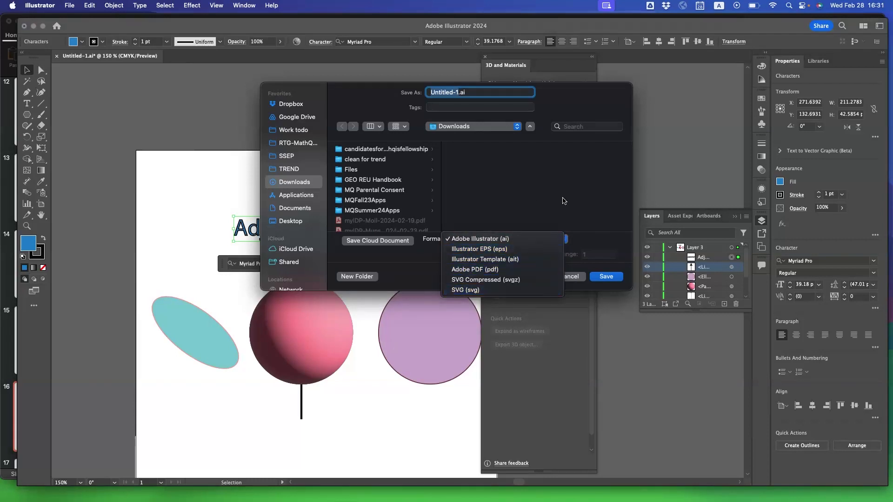
left_click(623, 257)
left_click(564, 276)
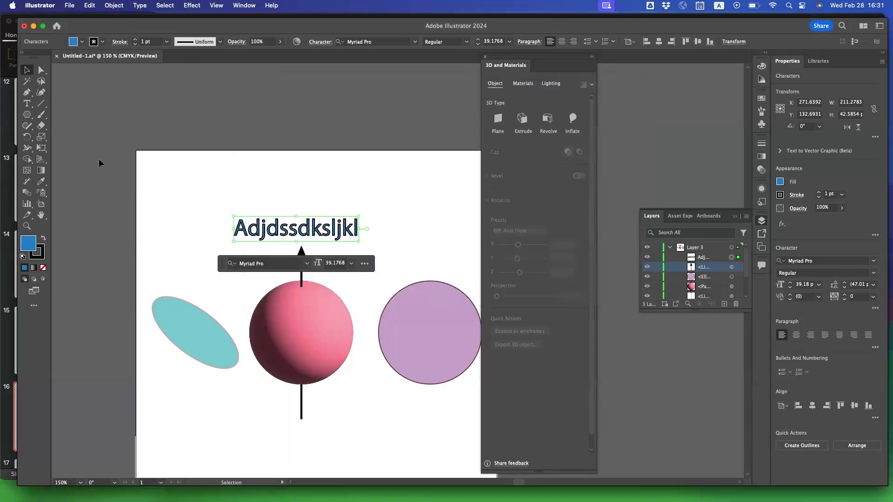
Examine the file formats available through Export As, cancel the export, and deselect the text.
left_click(67, 5)
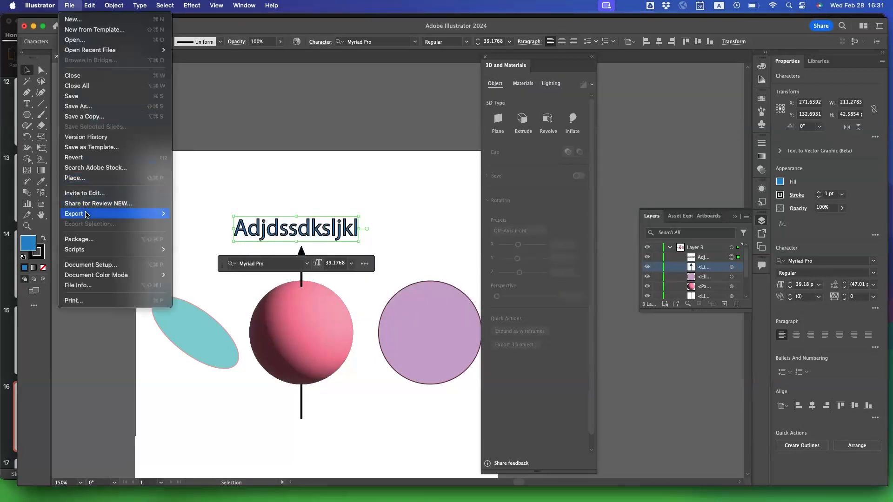
mouse_move(116, 213)
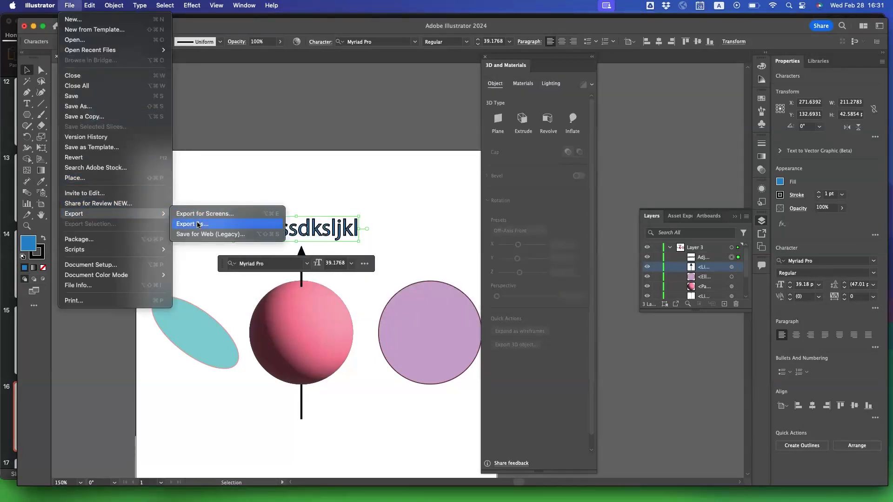
left_click(199, 224)
left_click(428, 241)
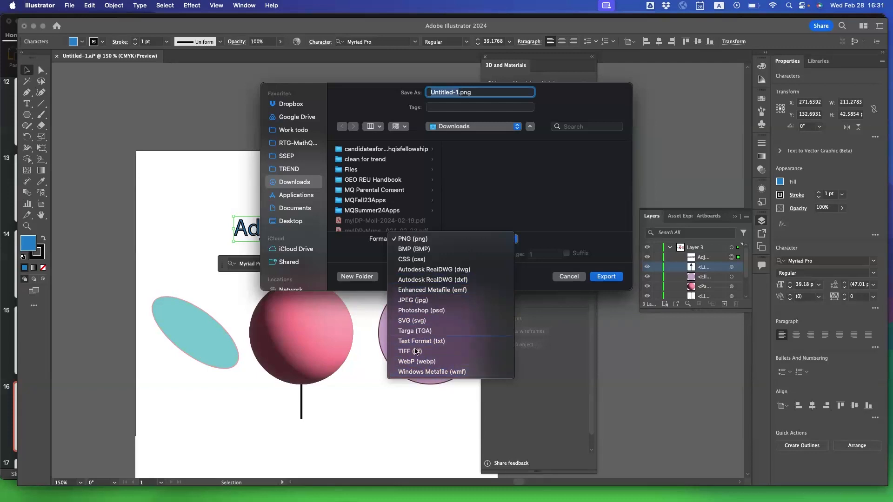
left_click(590, 212)
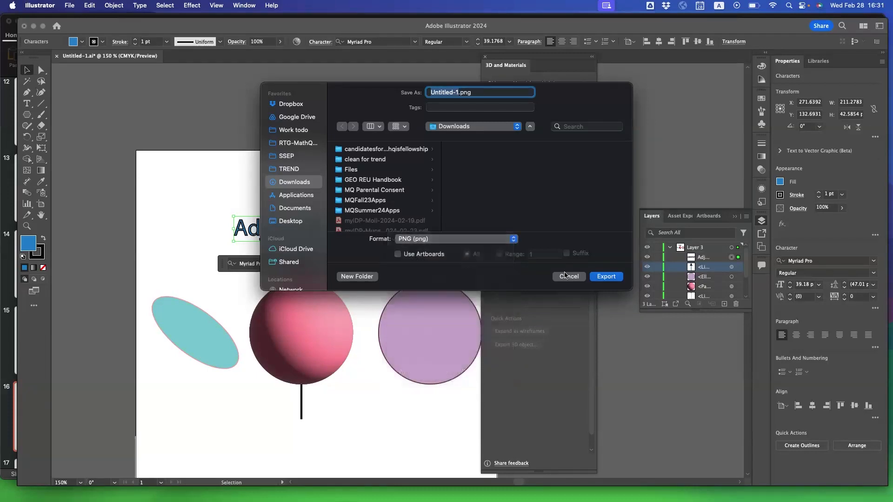
left_click(568, 276)
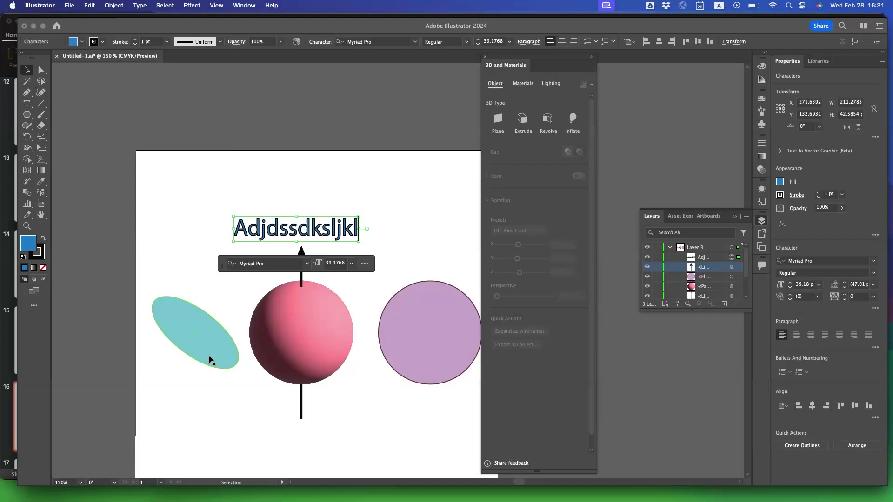
left_click(25, 69)
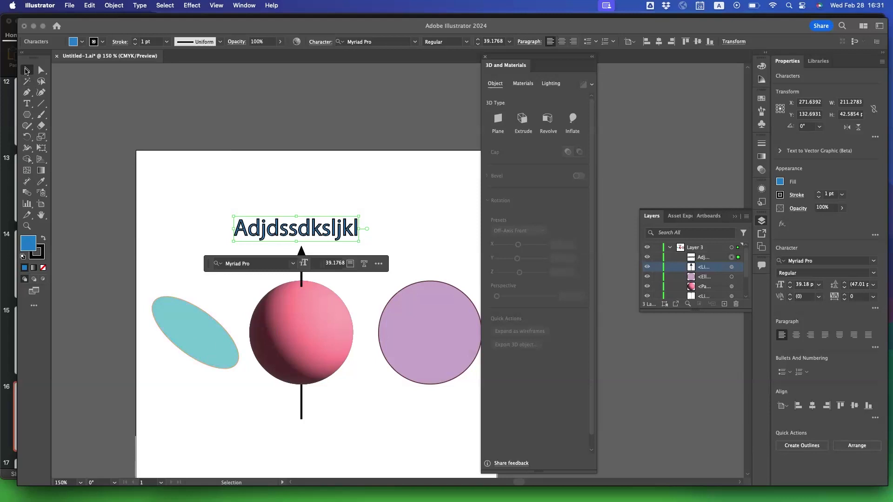
left_click(196, 215)
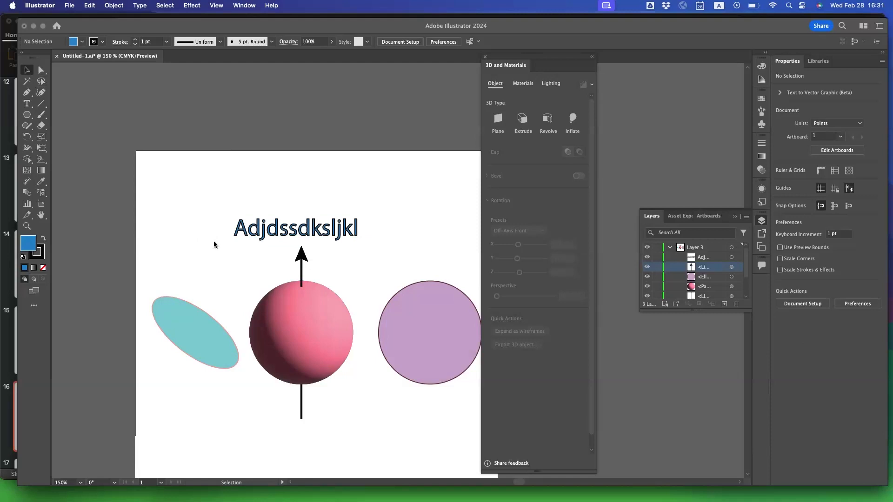
Switch to PowerPoint and show the "Practice Time" slide enlarged to 199% to view its reference visuals.
mouse_move(281, 484)
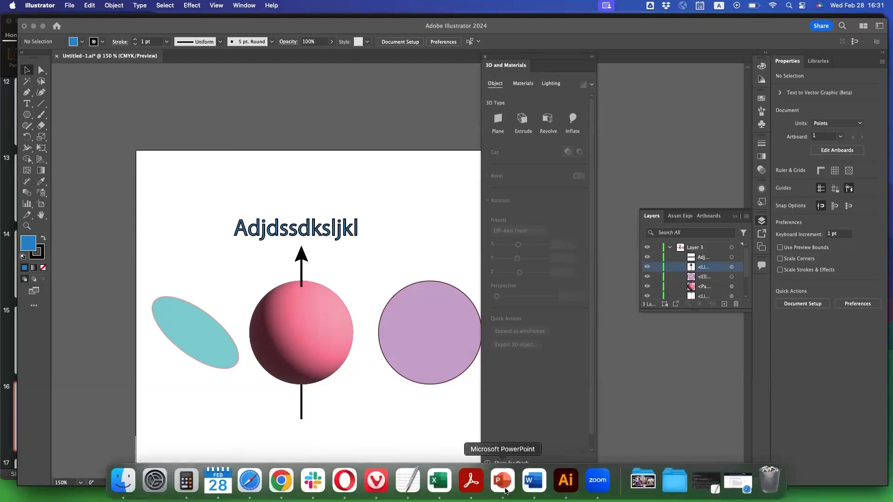
left_click(502, 481)
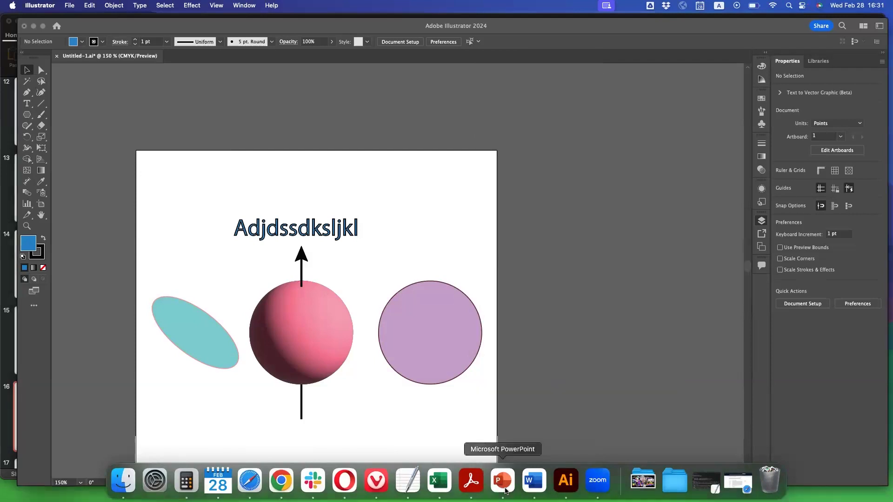
scroll(71, 380, "down", 5)
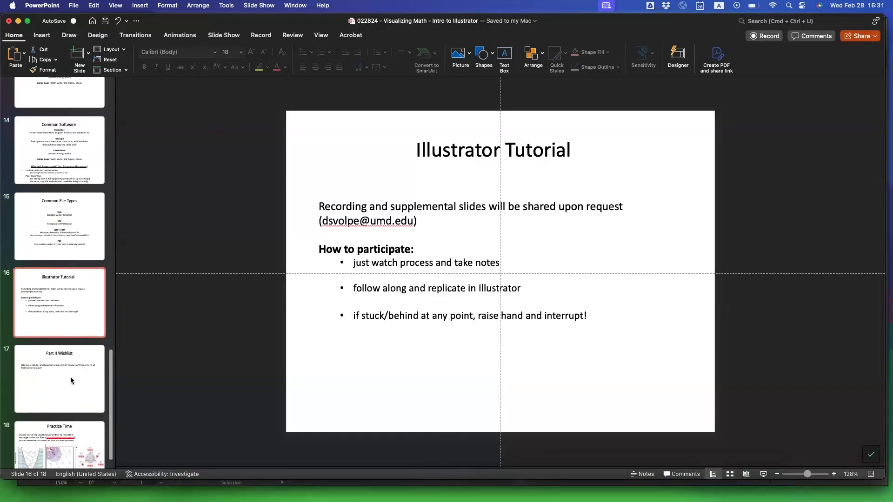
left_click(41, 441)
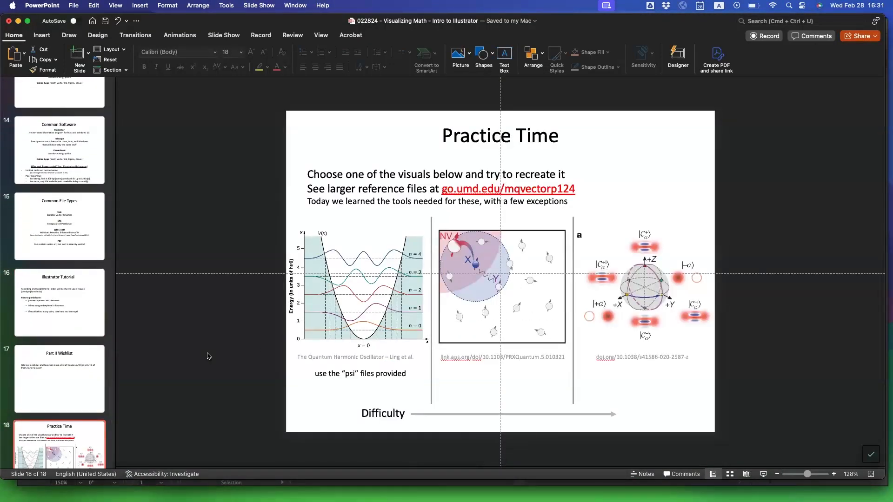
left_click_drag(807, 475, 810, 475)
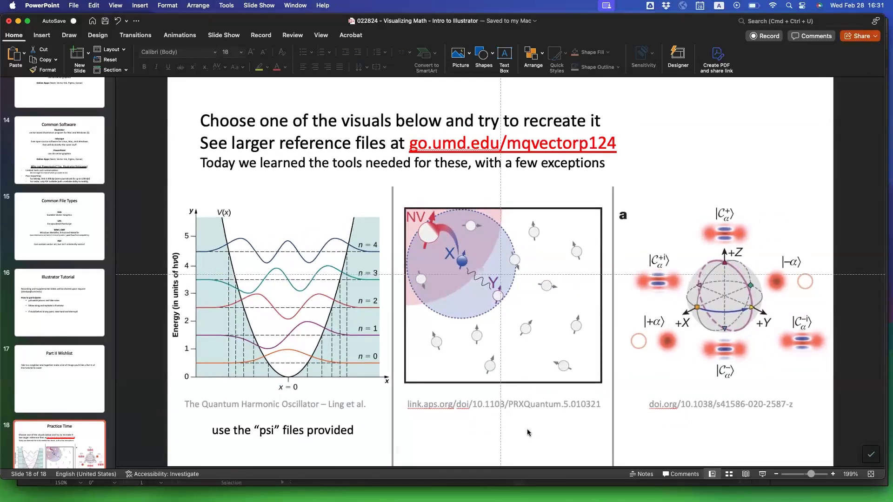
scroll(527, 432, "down", 2)
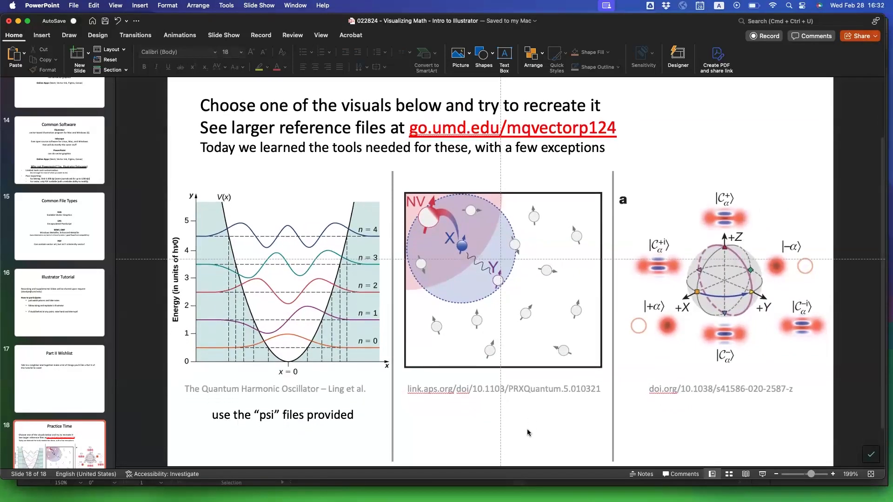